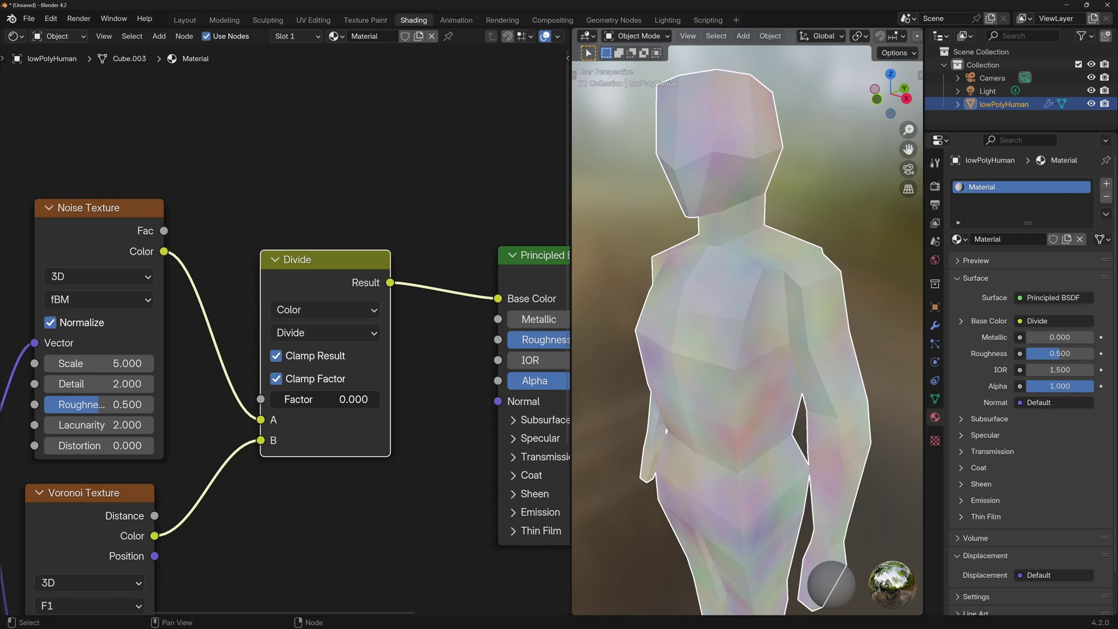
# Raise the Divide node's factor to 1.000 and try its Hue and Saturation blending modes.
pyautogui.moveTo(338, 399); pyautogui.dragTo(404, 402)
pyautogui.click(406, 332)
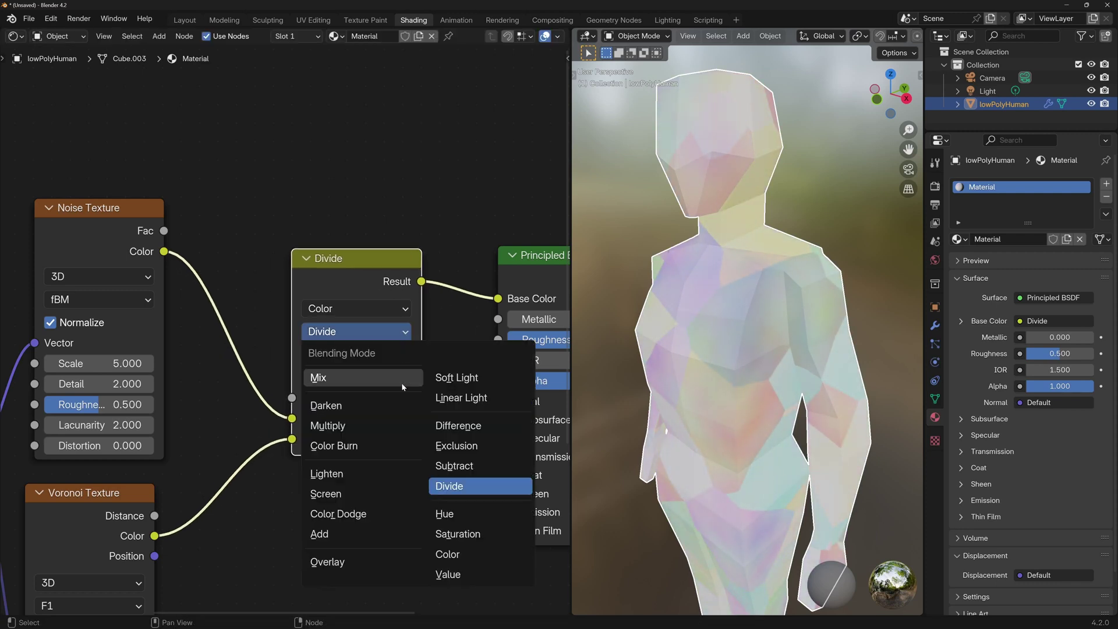
pyautogui.click(444, 513)
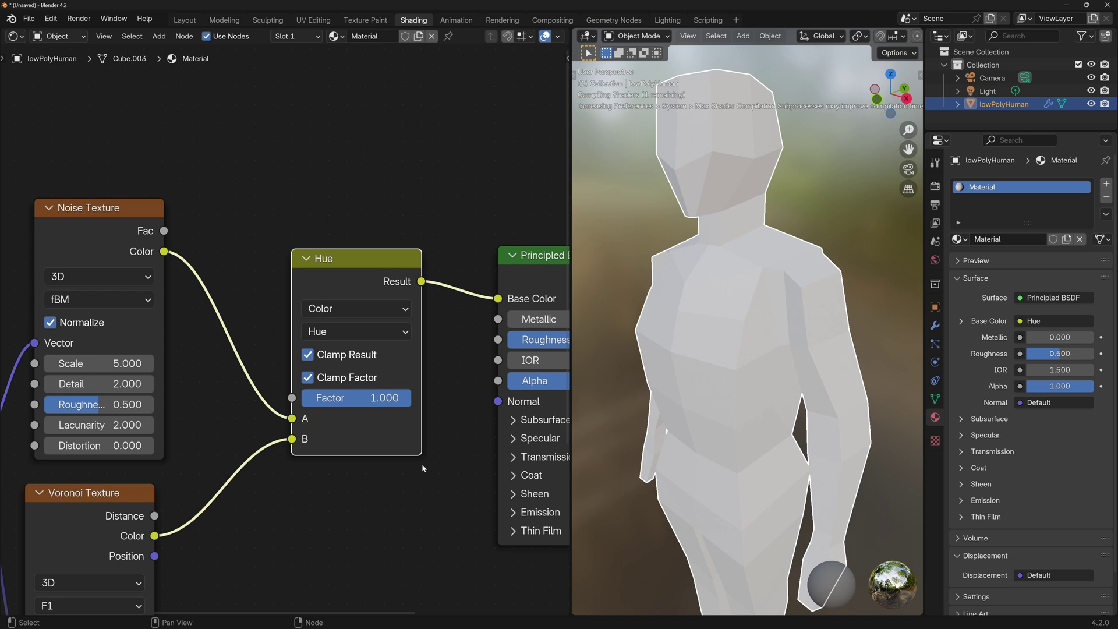
pyautogui.moveTo(363, 280); pyautogui.dragTo(349, 280)
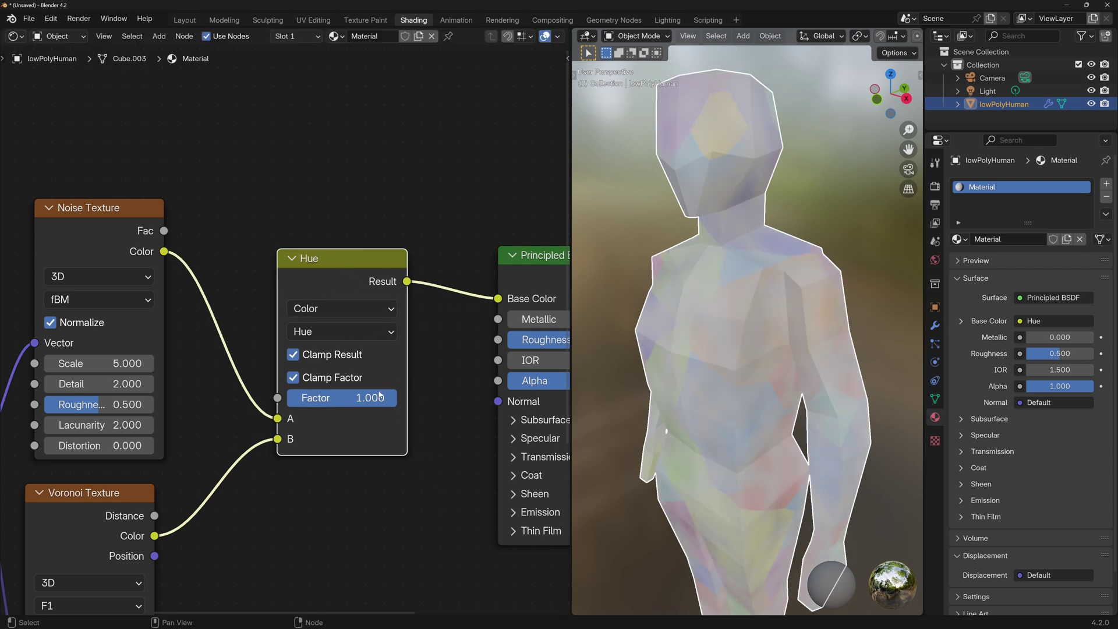
pyautogui.click(361, 332)
pyautogui.click(442, 532)
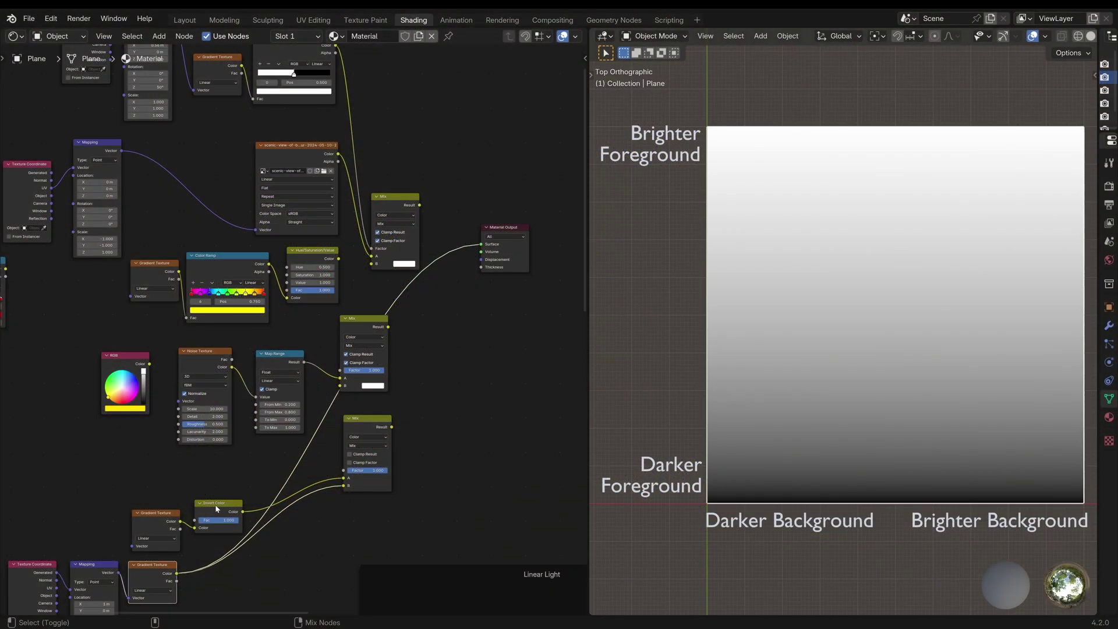
# Preview the lower Gradient Texture and the Invert Color node's output on the plane.
pyautogui.keyDown('ctrl'); pyautogui.keyDown('shift'); pyautogui.click(158, 568); pyautogui.keyUp('shift'); pyautogui.keyUp('ctrl')
pyautogui.keyDown('ctrl'); pyautogui.keyDown('shift'); pyautogui.click(242, 508); pyautogui.keyUp('shift'); pyautogui.keyUp('ctrl')
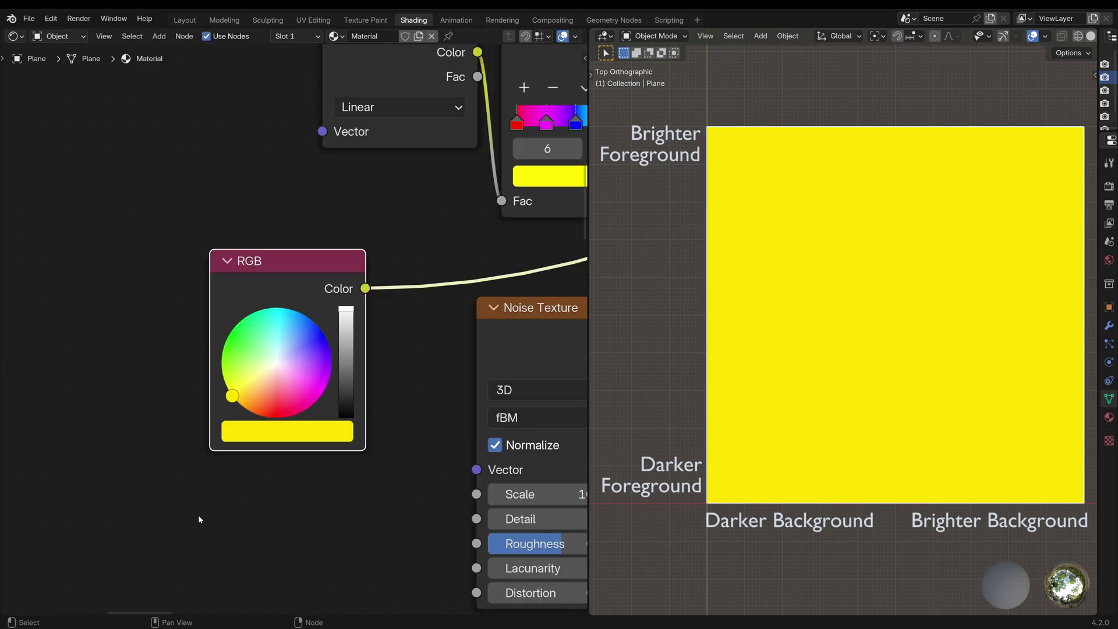
# Adjust the green channel of the RGB node's yellow colour.
pyautogui.click(309, 430)
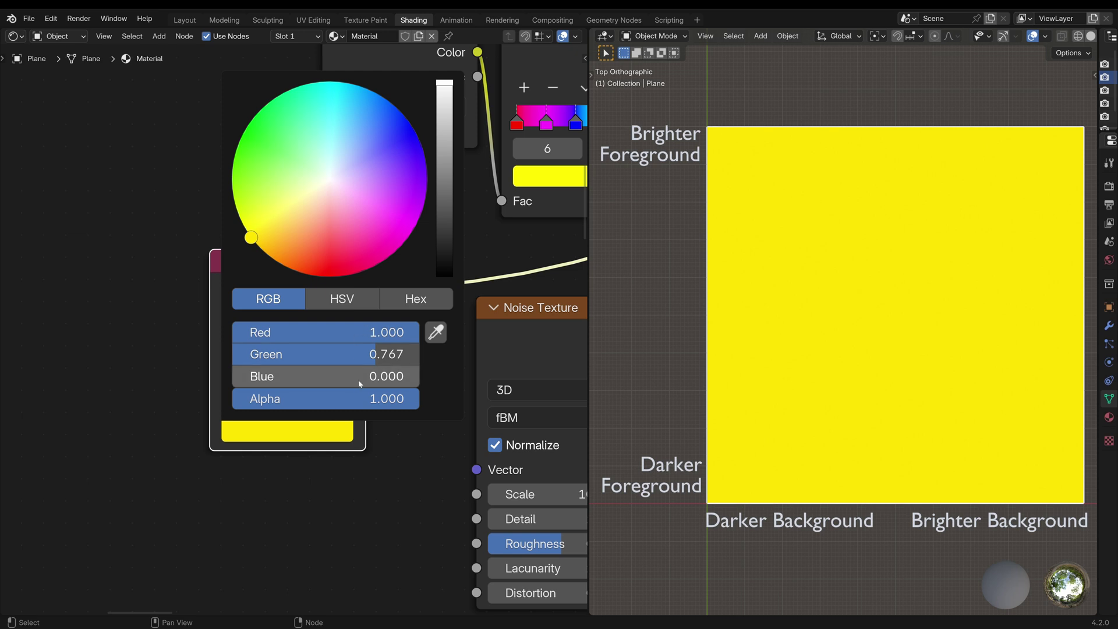
pyautogui.moveTo(328, 359)
pyautogui.mouseDown()
pyautogui.moveTo(399, 359)
pyautogui.moveTo(233, 354)
pyautogui.moveTo(407, 354)
pyautogui.mouseUp()
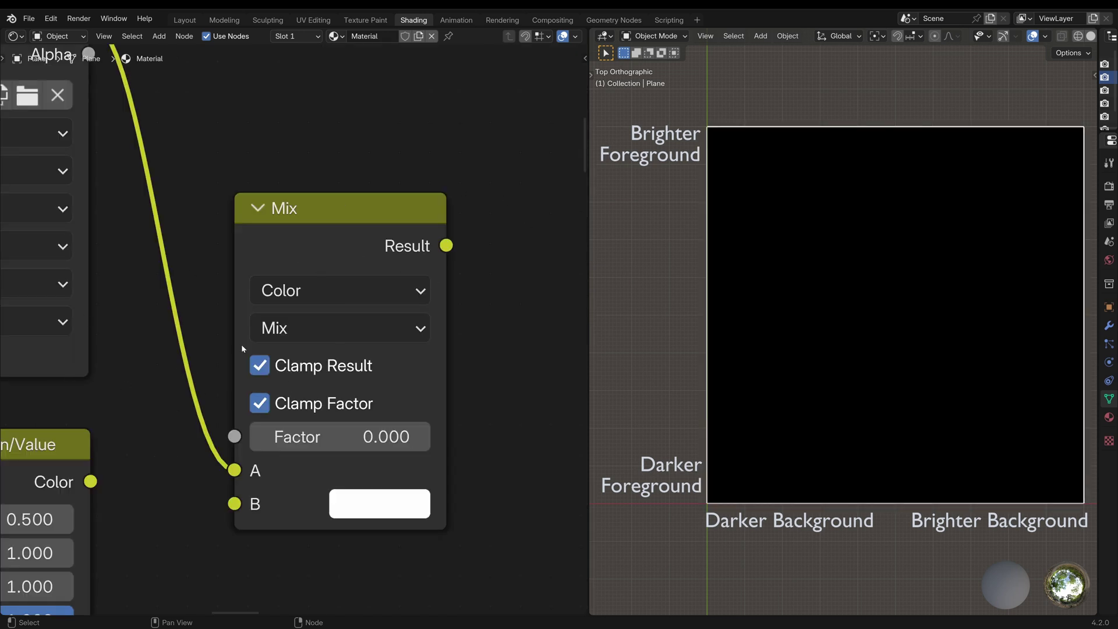
# Try the Float and Vector data types on the image's Mix node and open the vector mode's Uniform options.
pyautogui.click(417, 292)
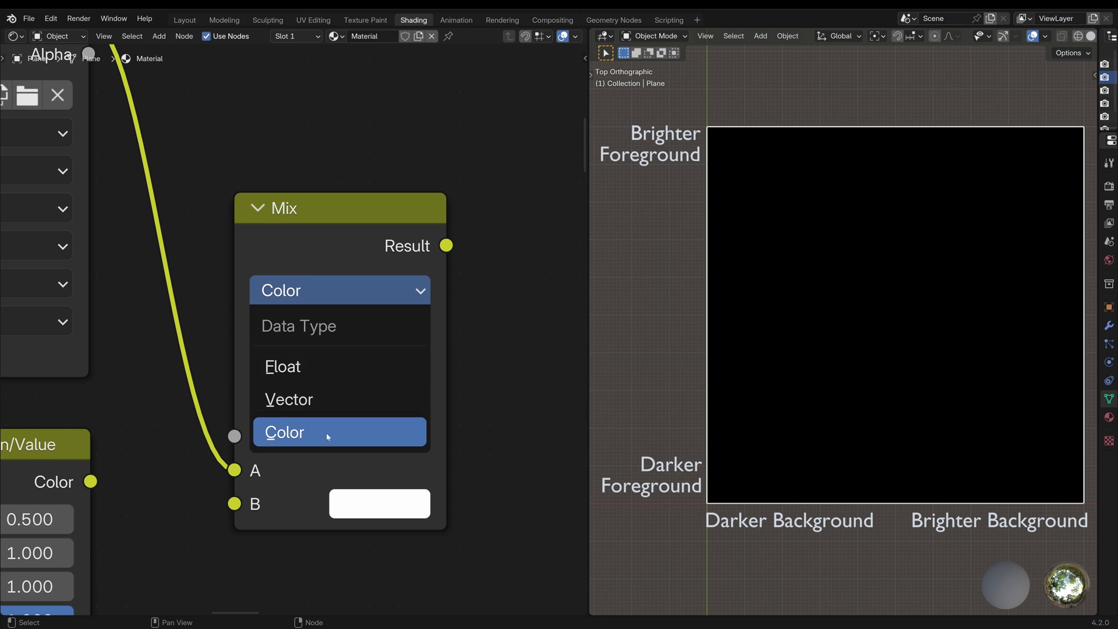
pyautogui.click(317, 368)
pyautogui.click(309, 292)
pyautogui.click(304, 402)
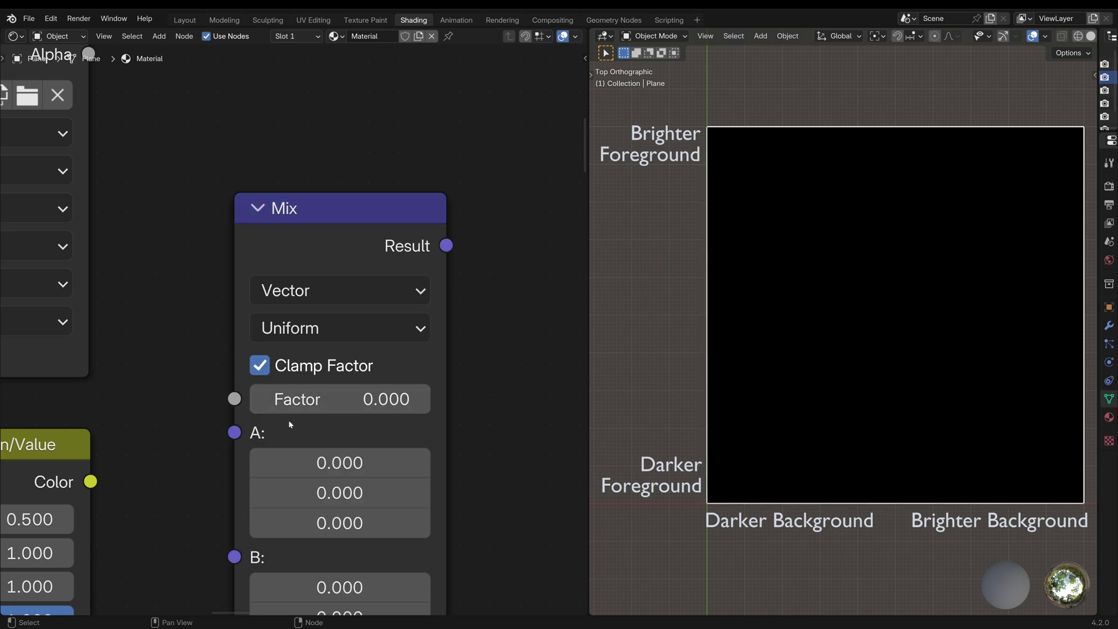
pyautogui.scroll(-3, 355, 495)
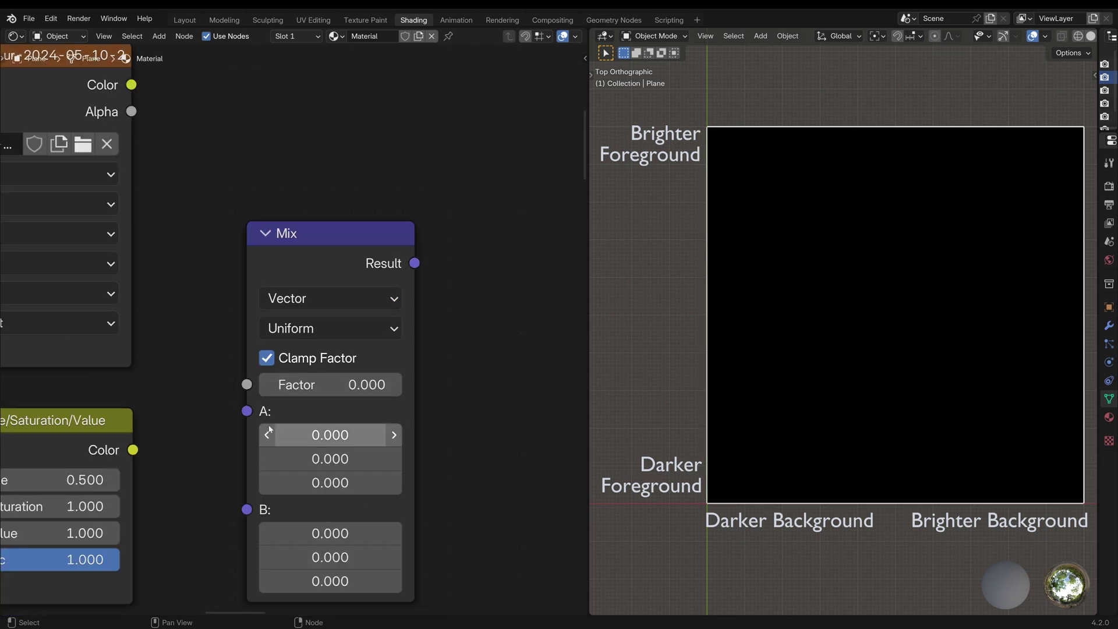
pyautogui.click(369, 326)
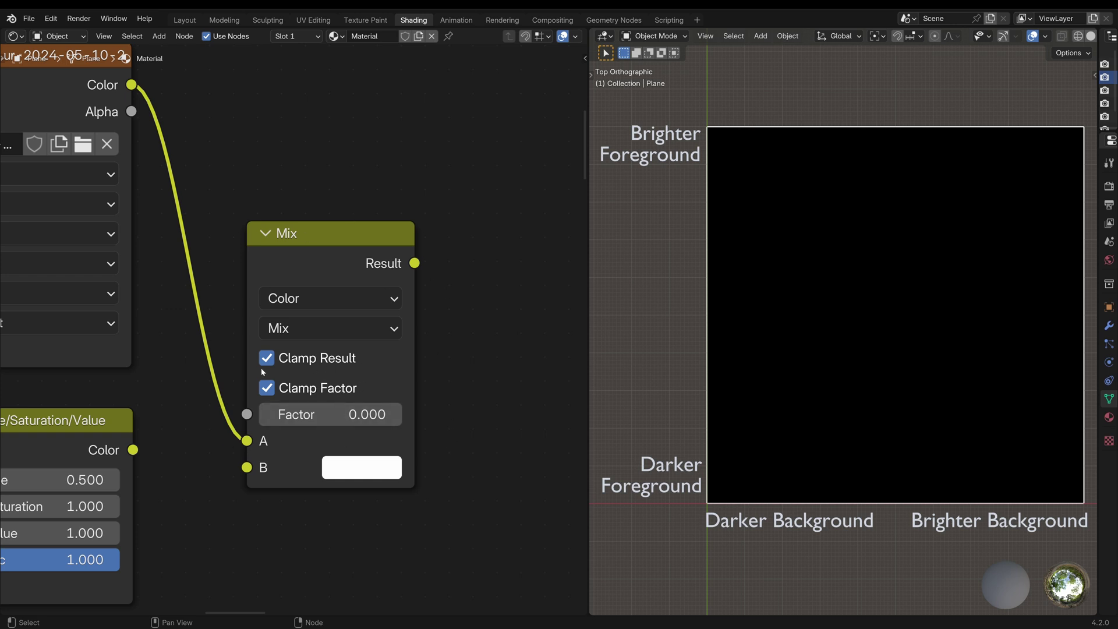
# Examine the Mix node's factor and result sockets, its blending mode list and its B colour channels.
pyautogui.moveTo(247, 415); pyautogui.dragTo(203, 249)
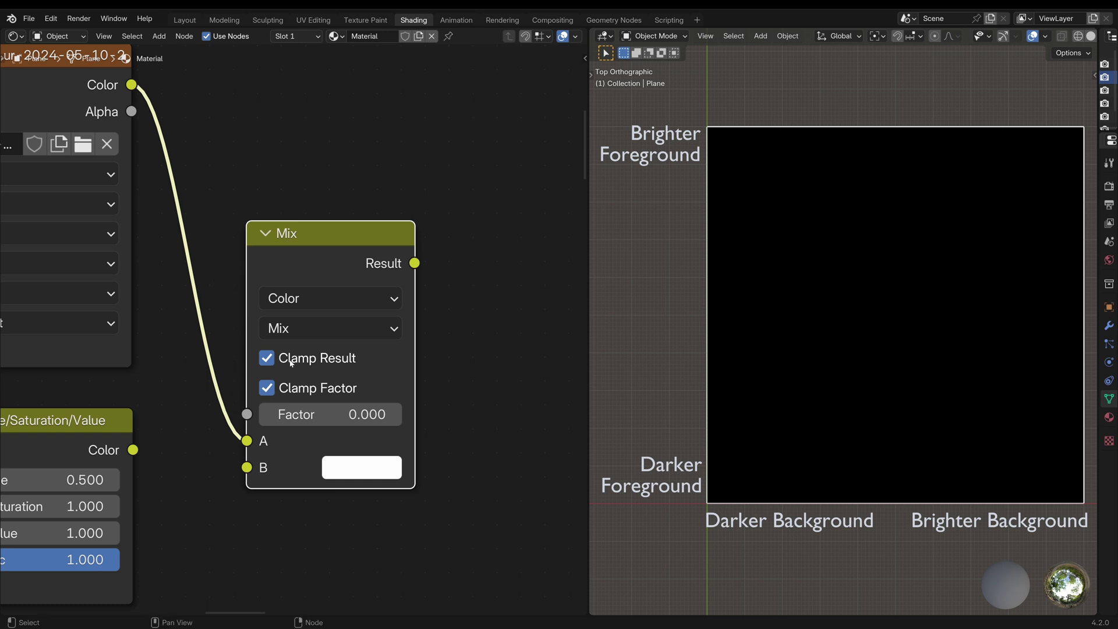
pyautogui.moveTo(414, 263); pyautogui.dragTo(483, 270)
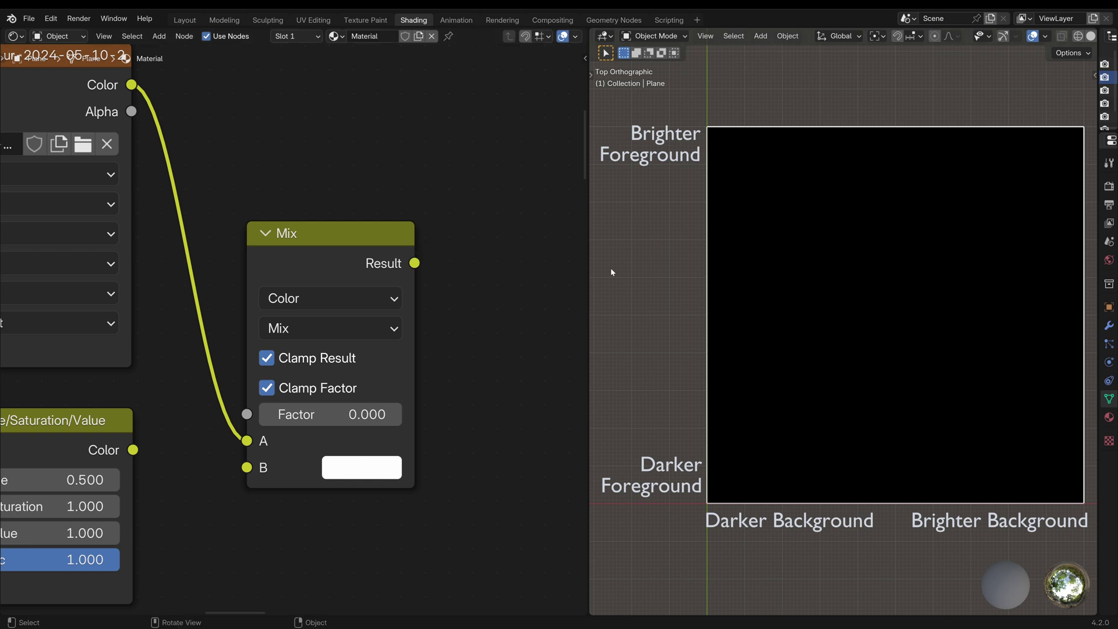
pyautogui.click(376, 472)
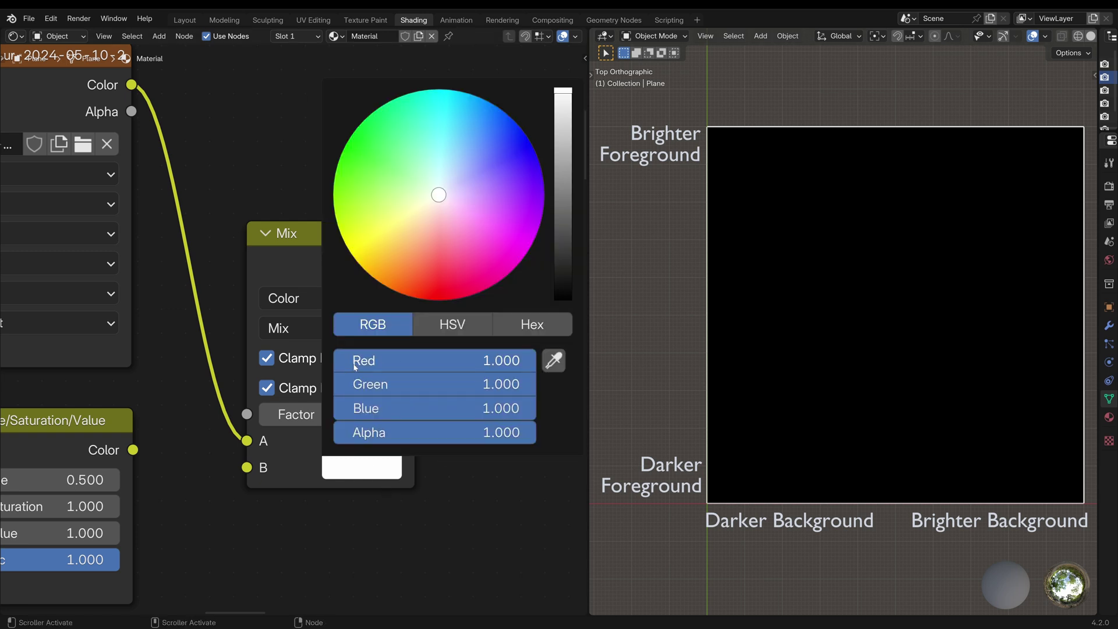
pyautogui.click(331, 328)
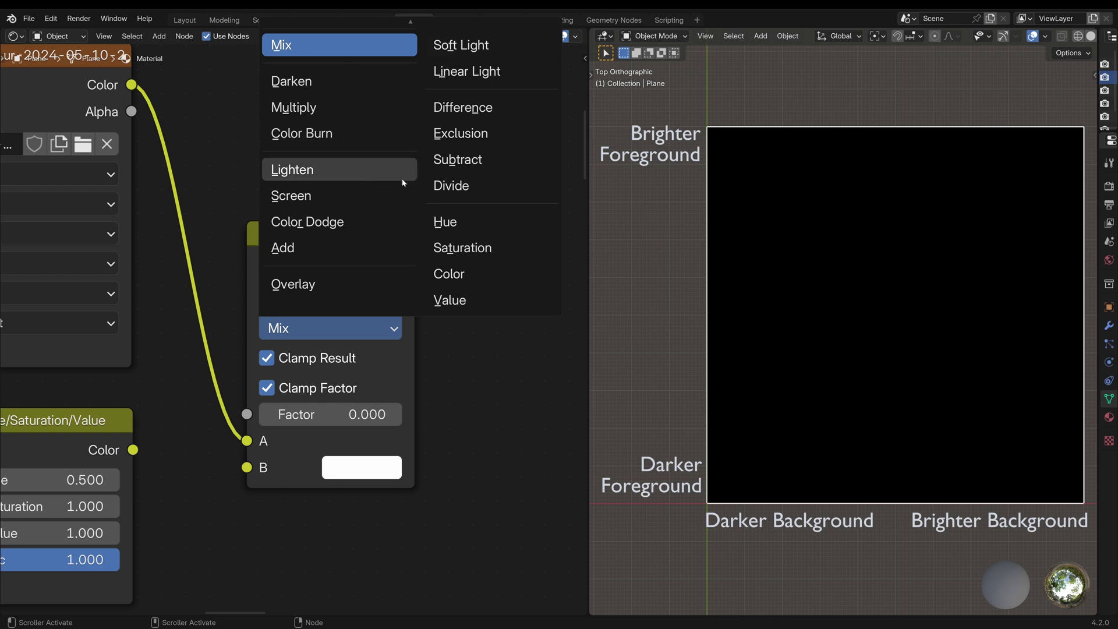
pyautogui.click(373, 467)
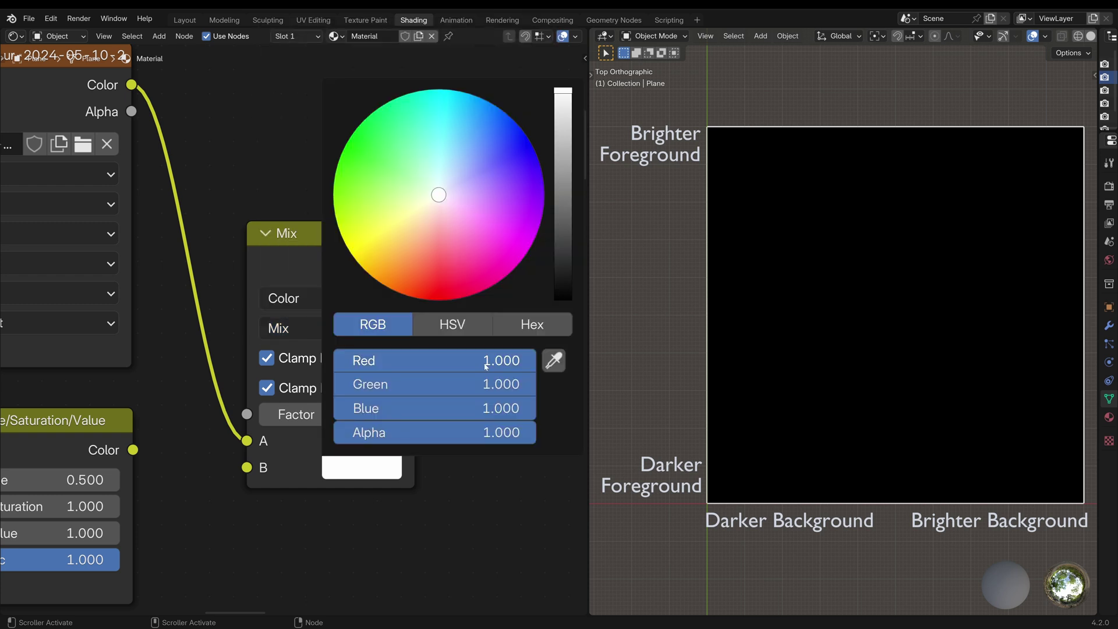
pyautogui.moveTo(486, 366); pyautogui.dragTo(284, 366)
pyautogui.moveTo(408, 360); pyautogui.dragTo(527, 360)
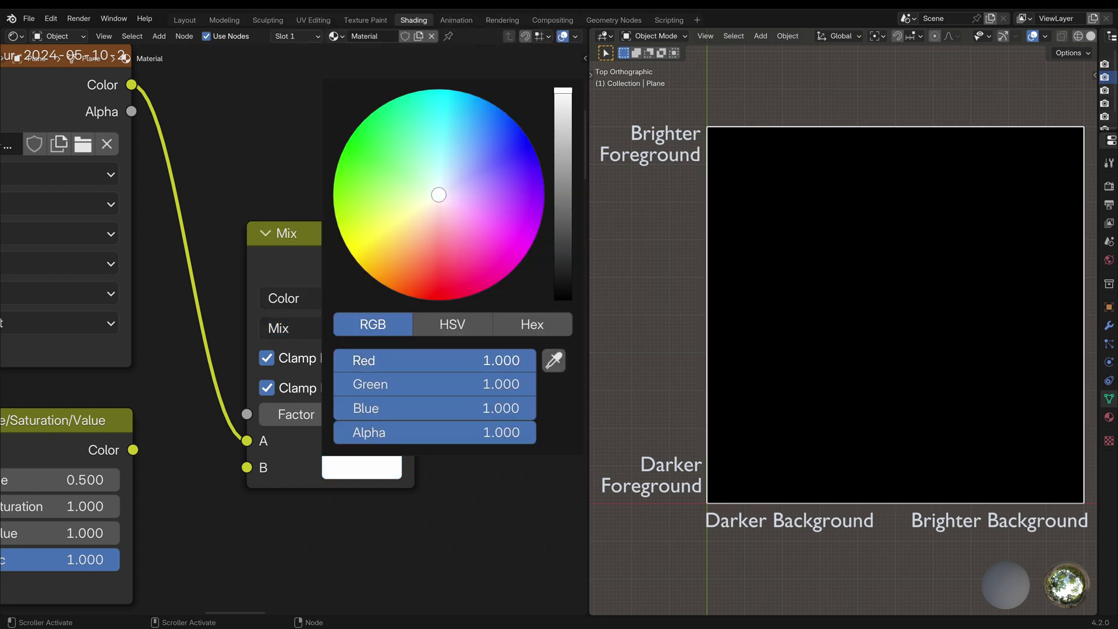
pyautogui.moveTo(415, 263)
pyautogui.mouseDown()
pyautogui.moveTo(457, 205)
pyautogui.moveTo(560, 249)
pyautogui.moveTo(416, 263)
pyautogui.mouseUp()
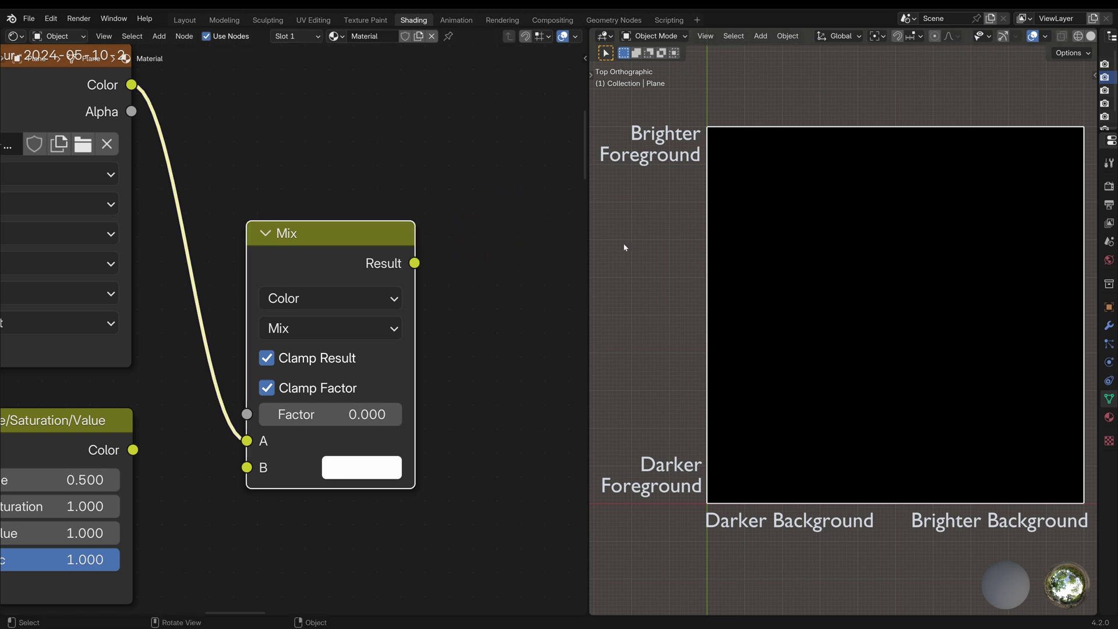
# Add a Value node below the Mix node and connect it to the Material Output's Surface.
pyautogui.scroll(-2, 369, 411)
pyautogui.hotkey('shift', 'a')
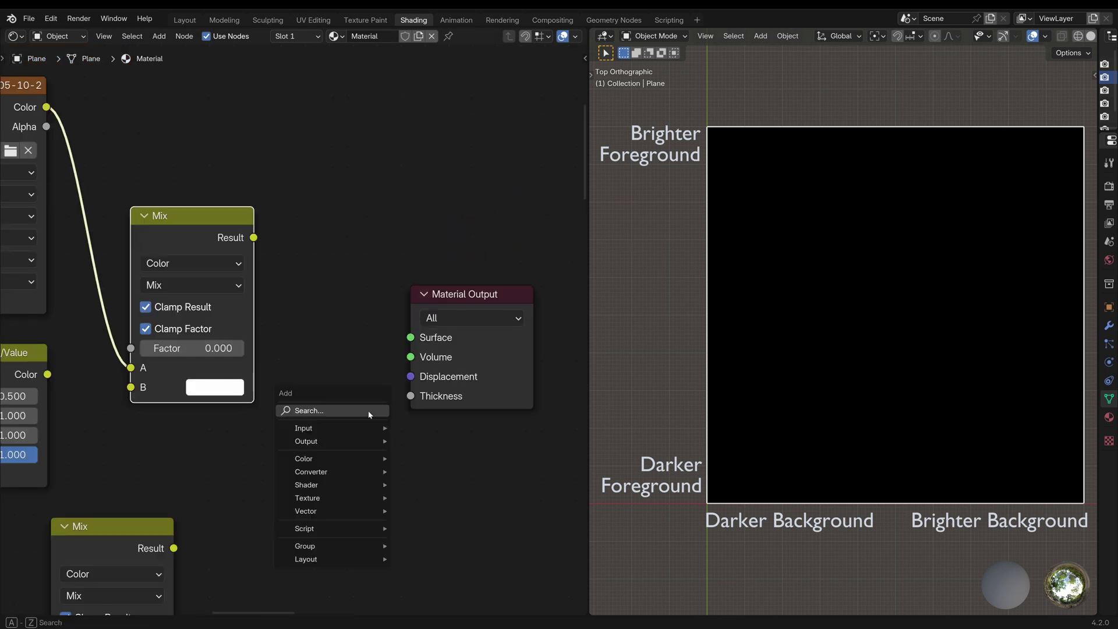
pyautogui.write('valu')
pyautogui.press('Return')
pyautogui.click(244, 440)
pyautogui.moveTo(368, 470); pyautogui.dragTo(411, 337)
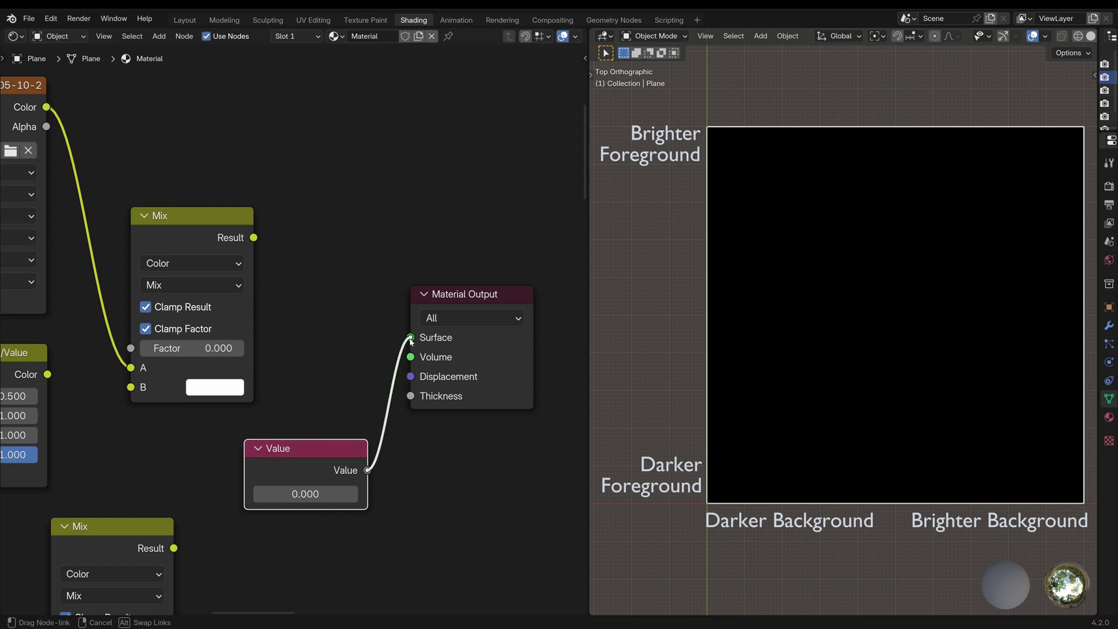
# Set the Value node to 1, and raise it to 5.
pyautogui.doubleClick(306, 493)
pyautogui.write('1')
pyautogui.press('Return')
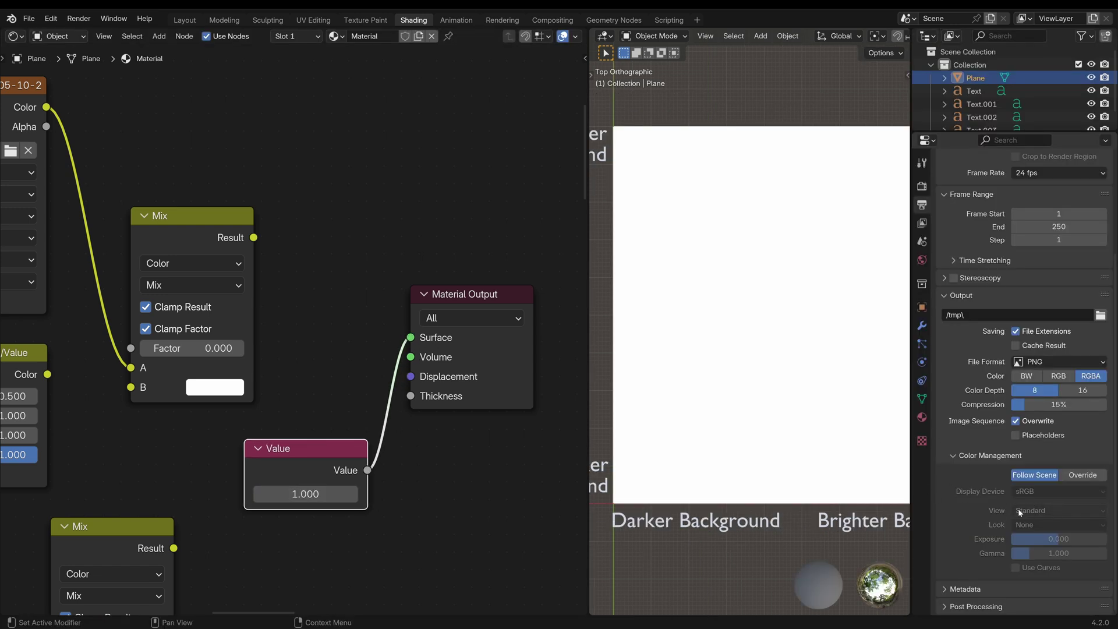
pyautogui.click(308, 493)
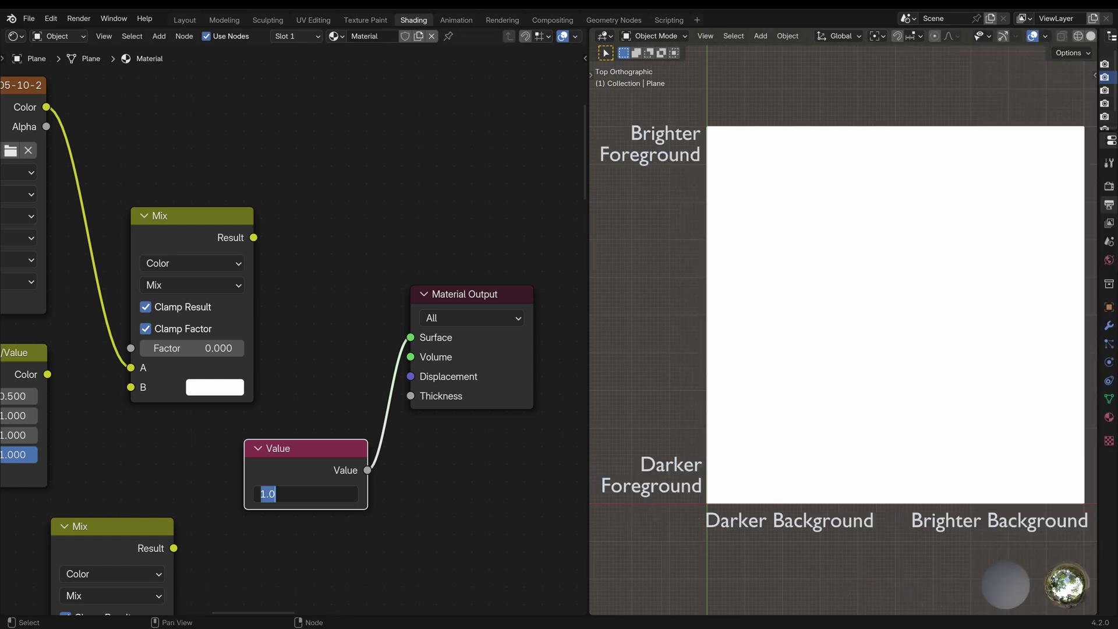
pyautogui.write('5')
pyautogui.press('Return')
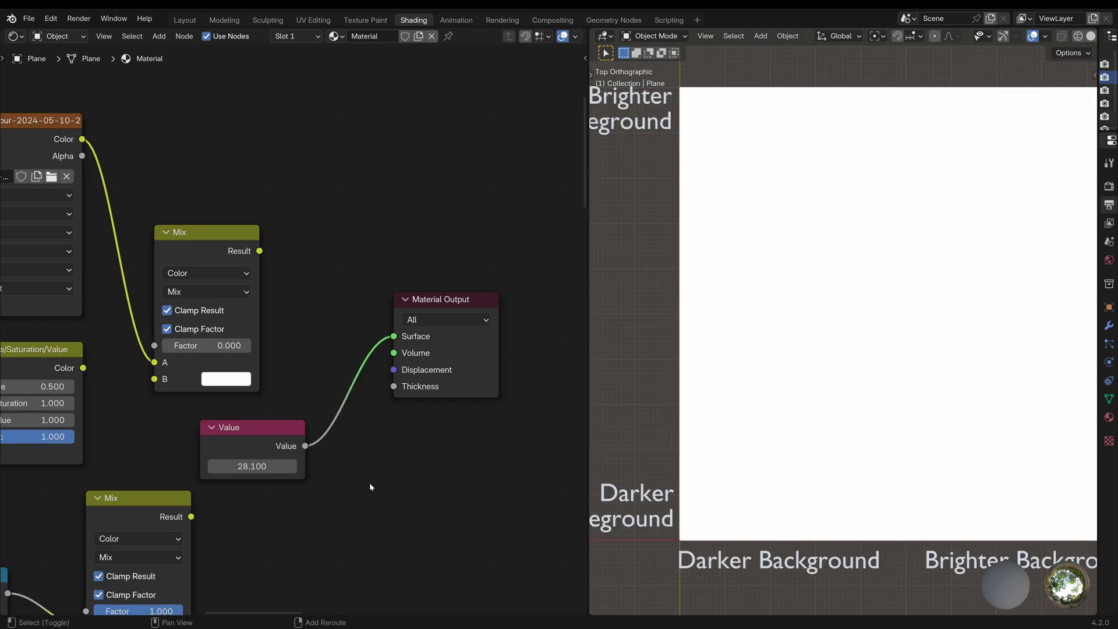
# Insert a Mix Color node set to Multiply between the Value node and the Material Output, and slightly darken its B colour.
pyautogui.hotkey('shift', 'a')
pyautogui.write('mix')
pyautogui.press('Return')
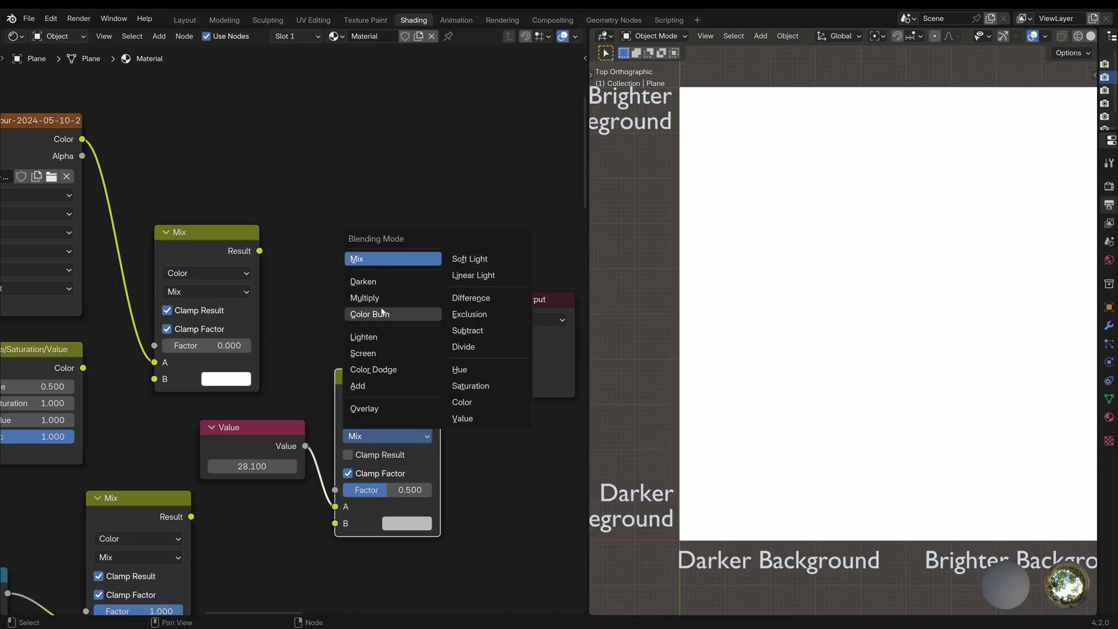
pyautogui.click(380, 299)
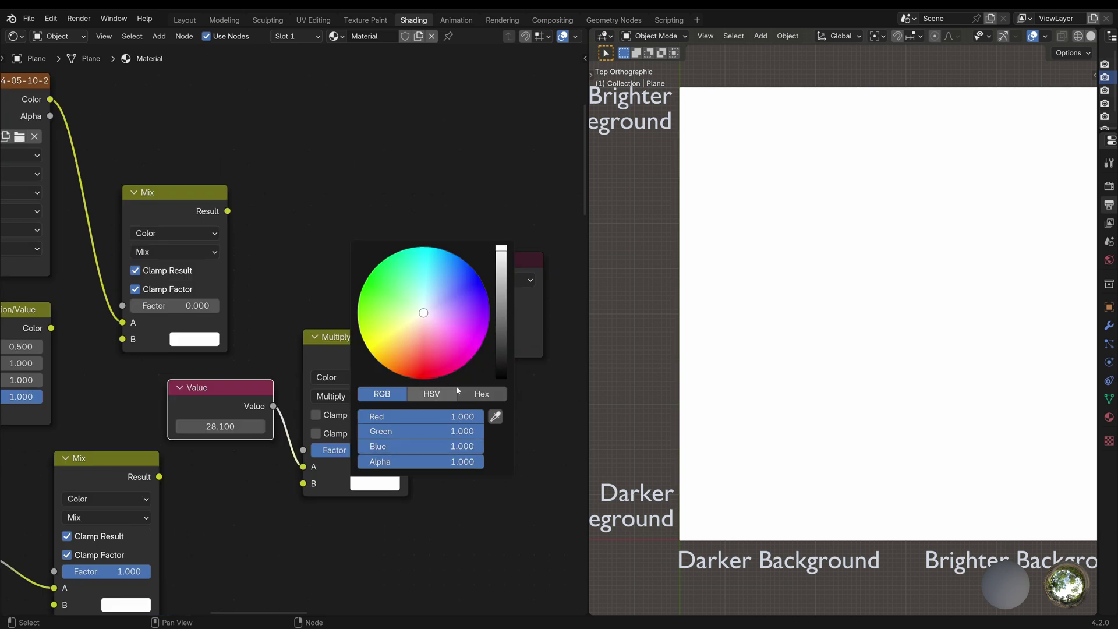
pyautogui.moveTo(503, 288); pyautogui.dragTo(497, 321)
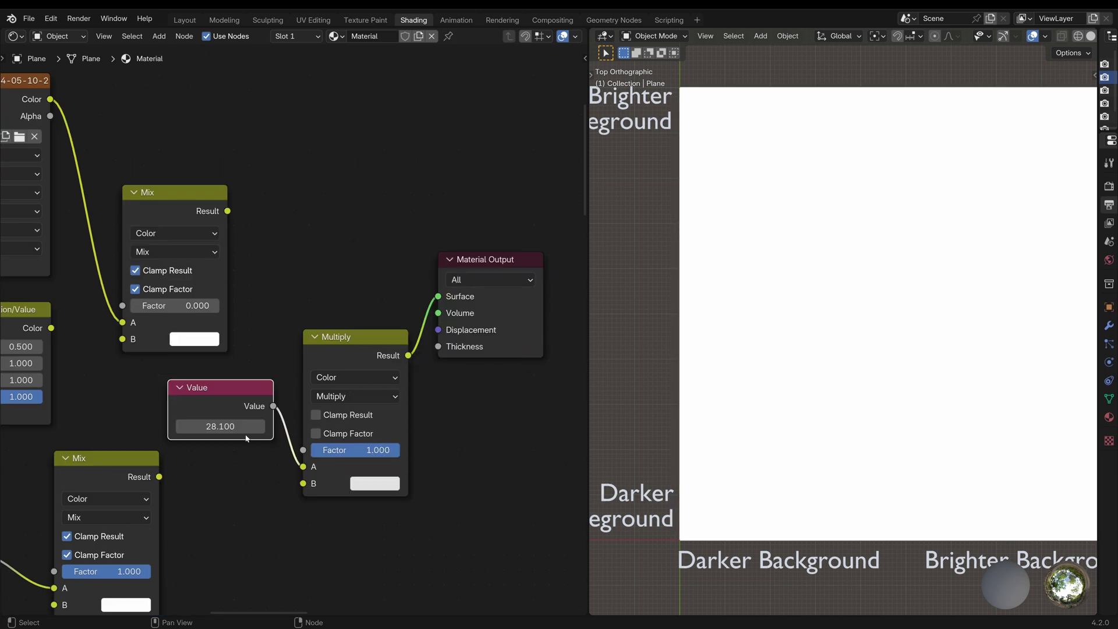
# Set the Value node to 1 and brighten the Multiply node's B colour back to white.
pyautogui.click(227, 426)
pyautogui.write('1')
pyautogui.press('Return')
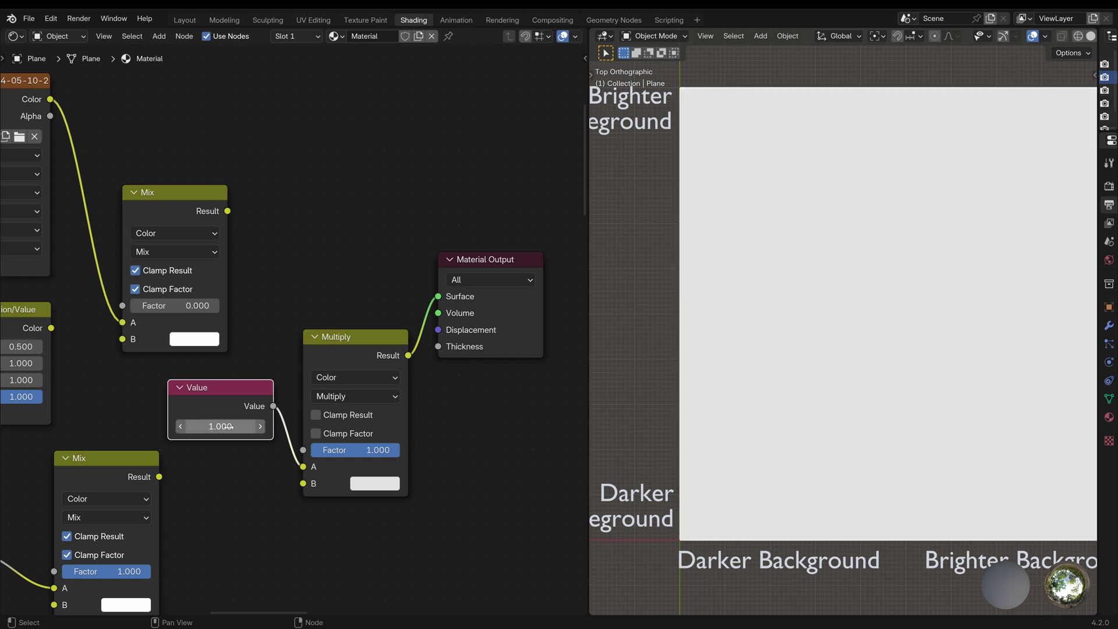
pyautogui.click(374, 483)
pyautogui.moveTo(501, 281); pyautogui.dragTo(500, 247)
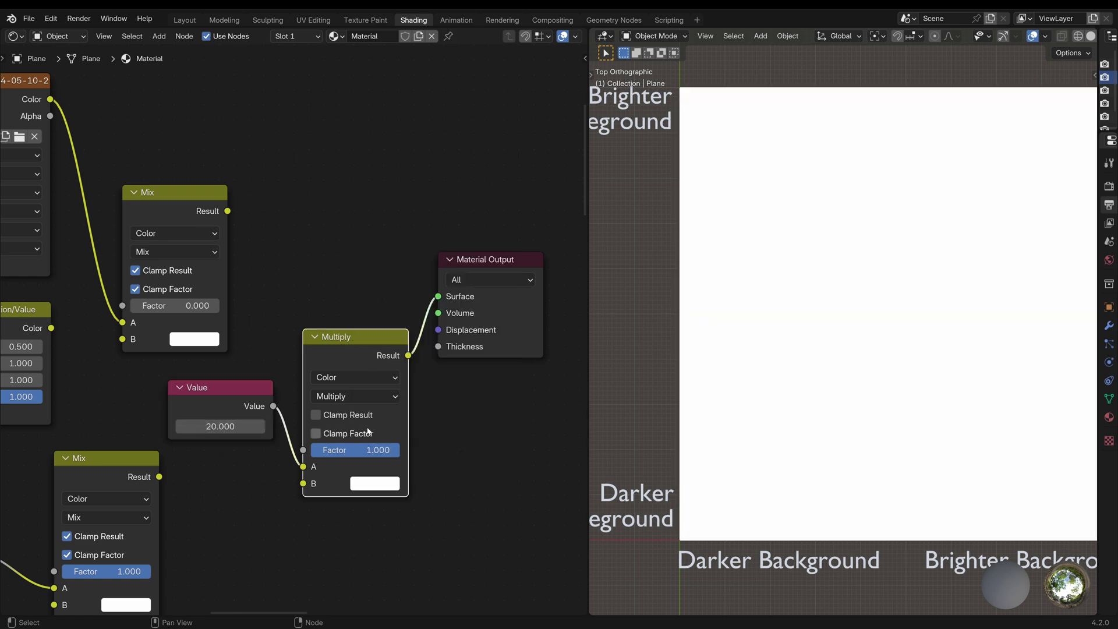
# Enable Clamp Result and Clamp Factor on the Multiply node.
pyautogui.click(360, 416)
pyautogui.click(360, 436)
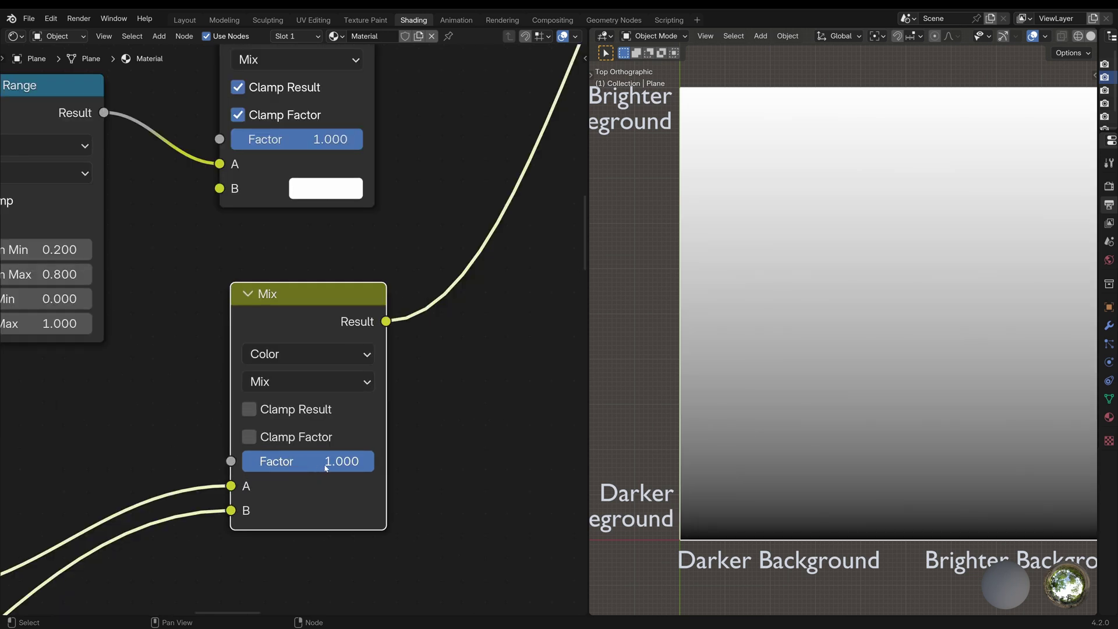
# Lower the factor of the Mix node joining the two gradients to 0, and undo that change.
pyautogui.click(308, 462)
pyautogui.click(334, 461)
pyautogui.press('Escape')
pyautogui.moveTo(334, 461); pyautogui.dragTo(201, 461)
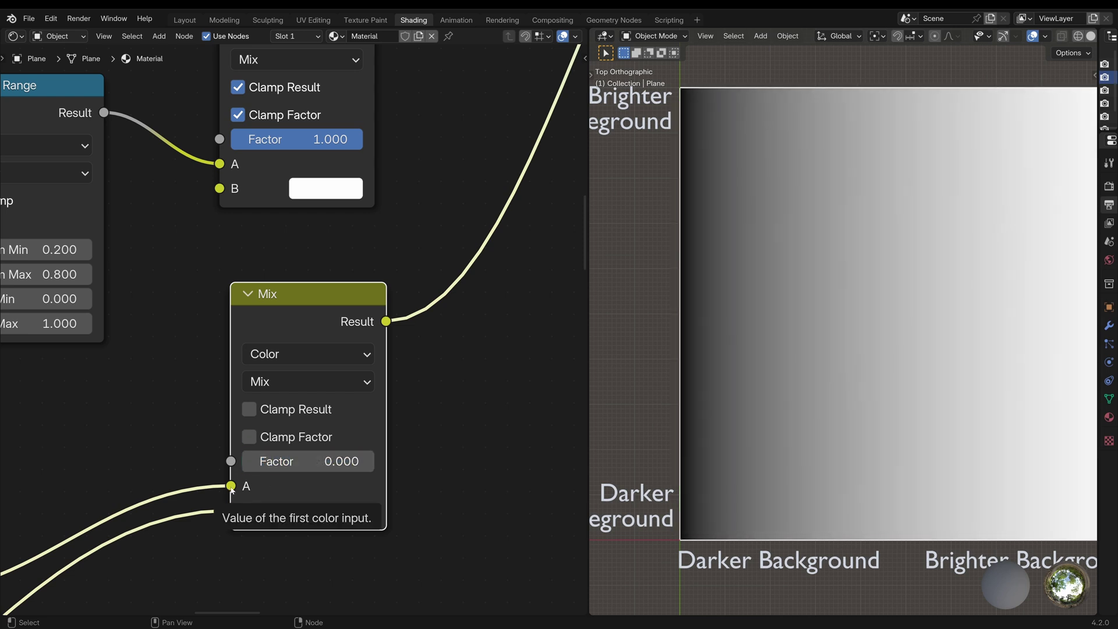
pyautogui.hotkey('ctrl', 'z')
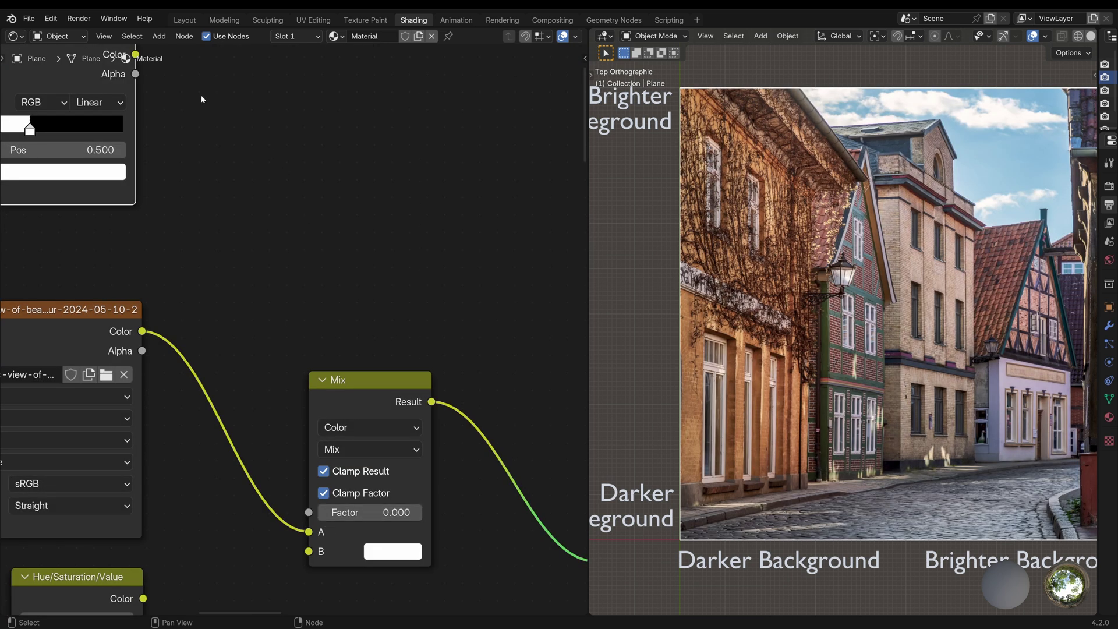
# Connect the Color Ramp's colour to the factor of the image's Mix node and preview the Mix result on the plane.
pyautogui.moveTo(143, 56); pyautogui.dragTo(310, 512)
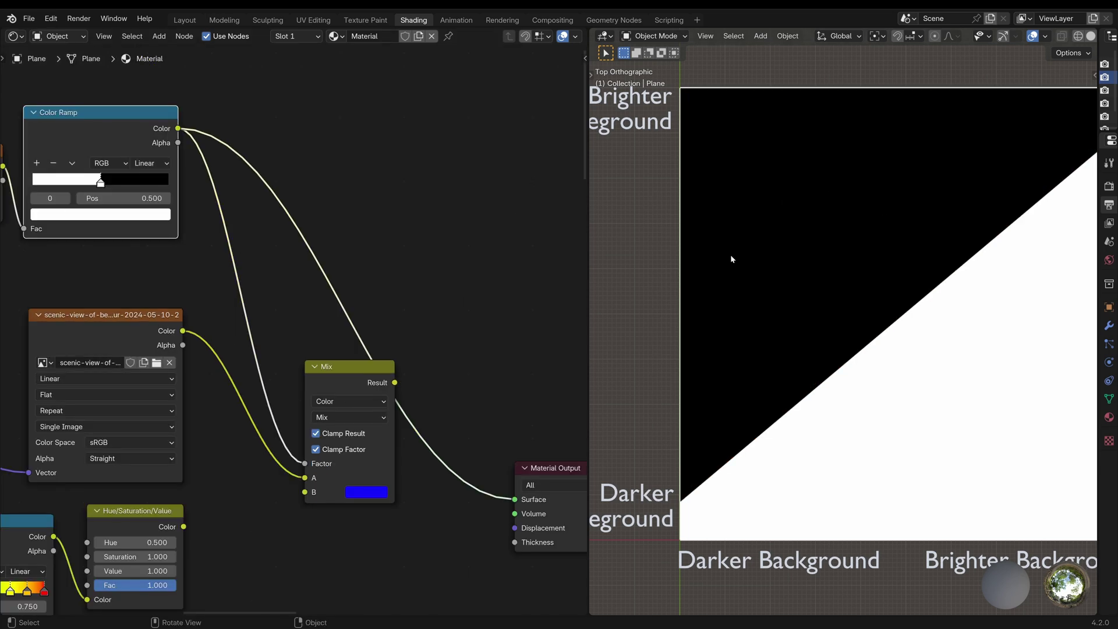
pyautogui.keyDown('ctrl'); pyautogui.keyDown('shift'); pyautogui.click(386, 369); pyautogui.keyUp('shift'); pyautogui.keyUp('ctrl')
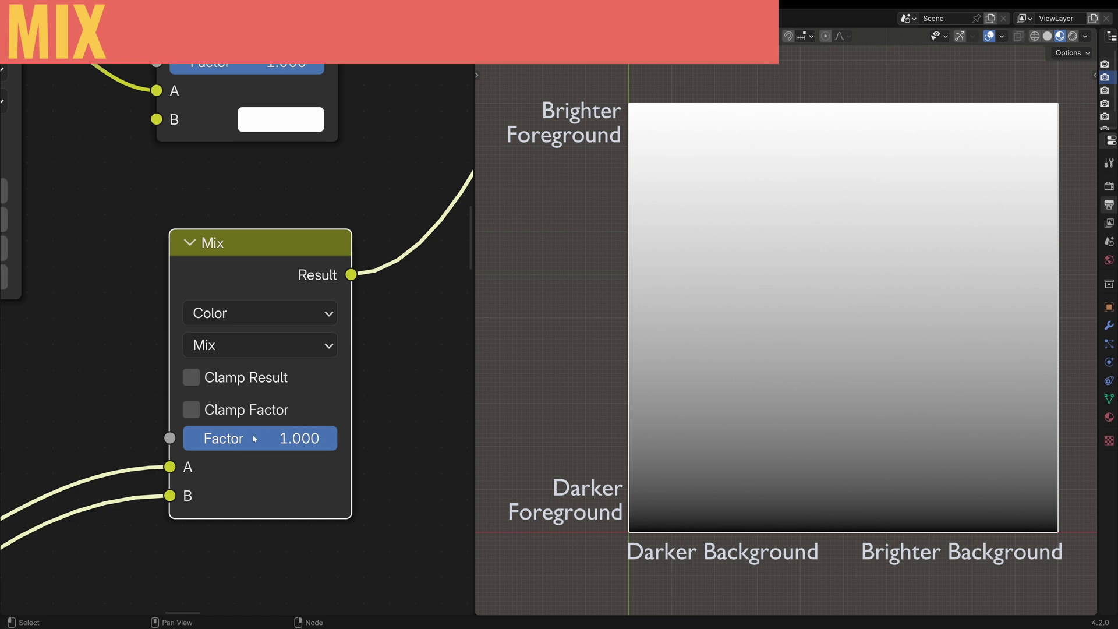
# Set the gradients' Mix node factor to 0.500 and change its blending mode to Darken.
pyautogui.moveTo(252, 438)
pyautogui.mouseDown()
pyautogui.moveTo(99, 438)
pyautogui.moveTo(262, 439)
pyautogui.mouseUp()
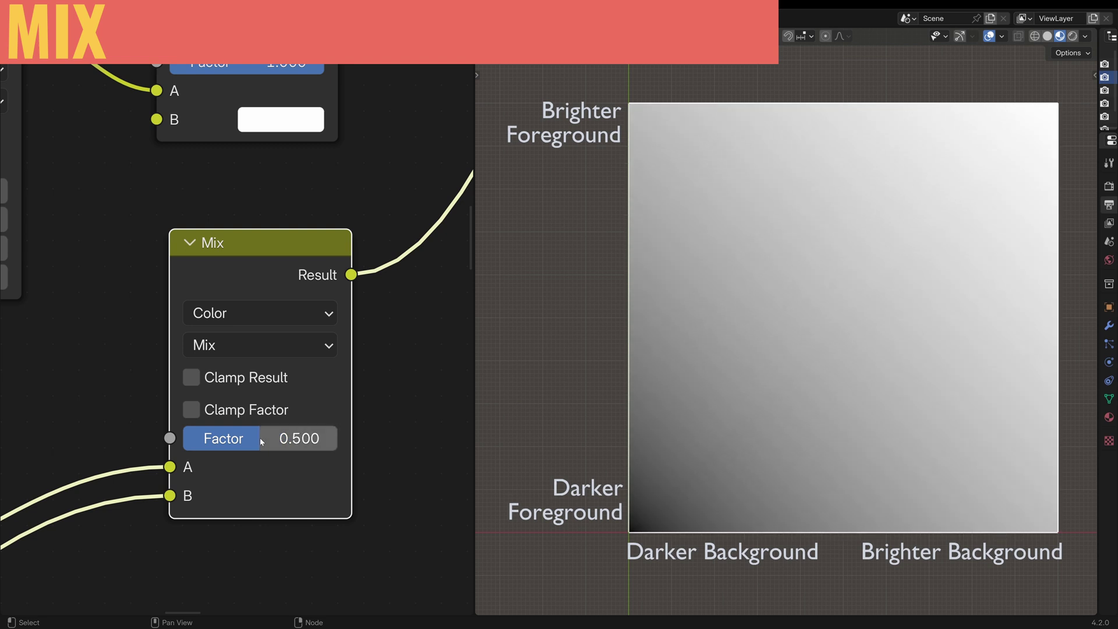
pyautogui.click(260, 345)
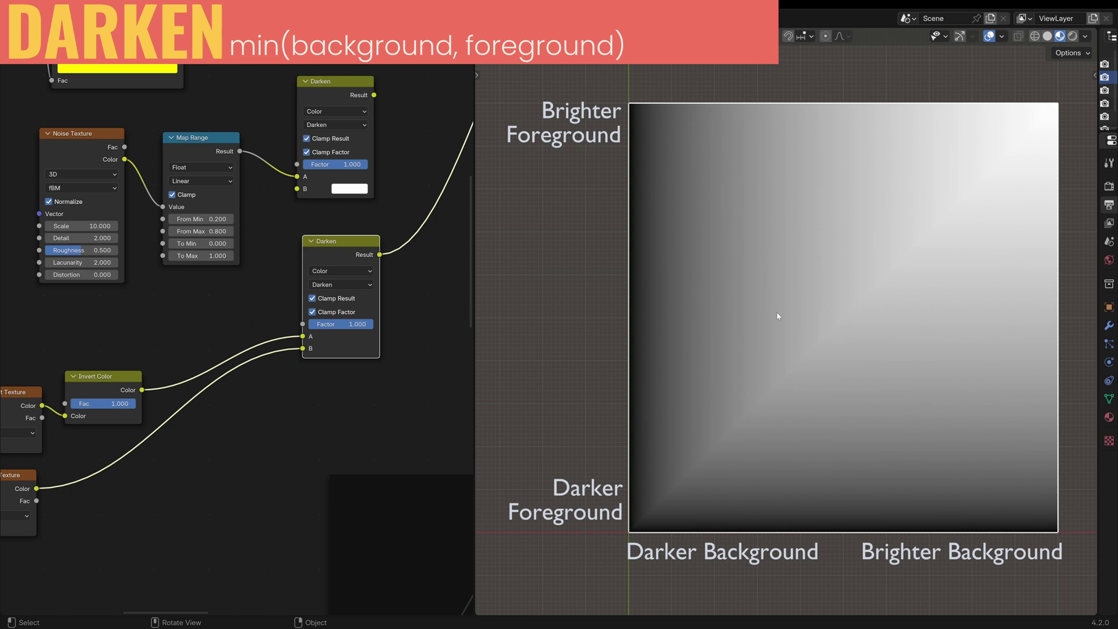
# Preview the inverted background gradient and the foreground gradient separately on the plane, and compare them with the Darken result.
pyautogui.keyDown('ctrl'); pyautogui.keyDown('shift'); pyautogui.click(100, 385); pyautogui.keyUp('shift'); pyautogui.keyUp('ctrl')
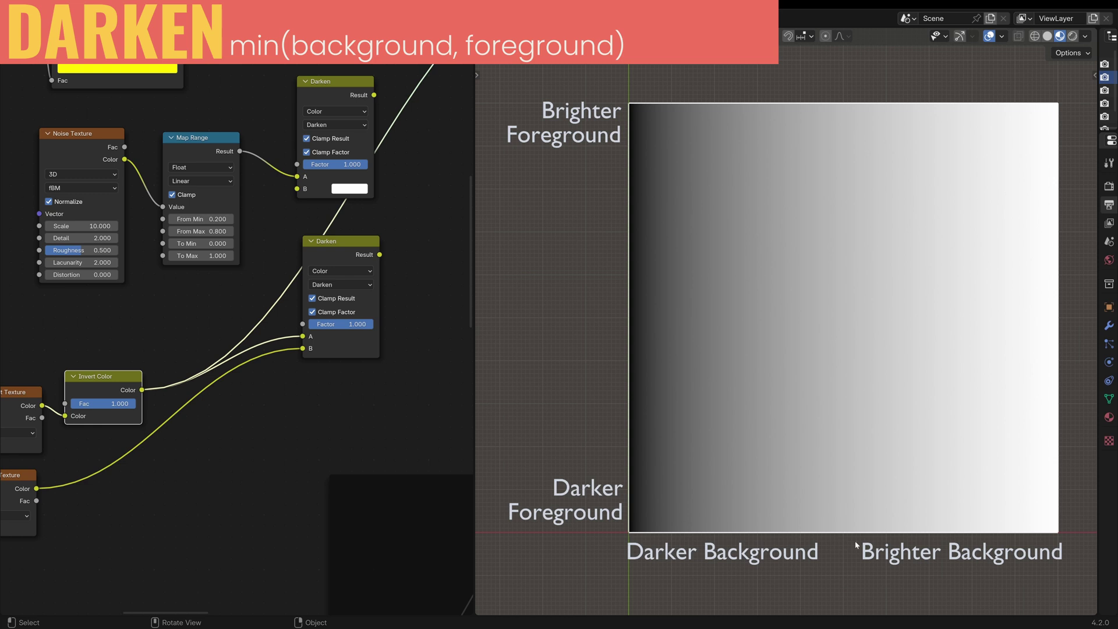
pyautogui.keyDown('ctrl'); pyautogui.keyDown('shift'); pyautogui.click(15, 477); pyautogui.keyUp('shift'); pyautogui.keyUp('ctrl')
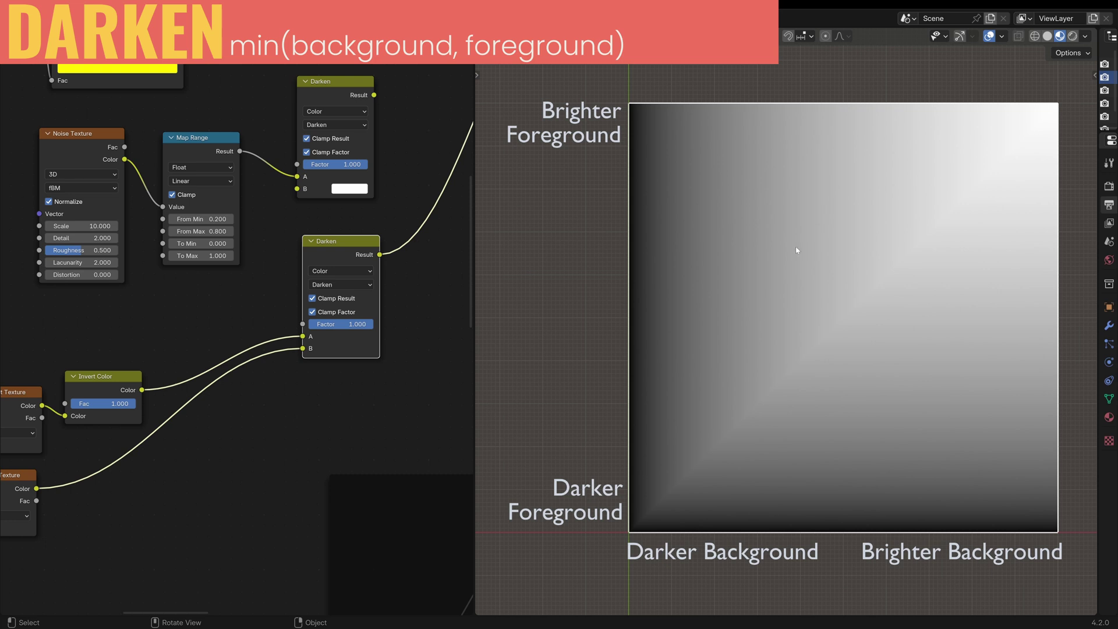
pyautogui.moveTo(499, 99); pyautogui.dragTo(1039, 571)
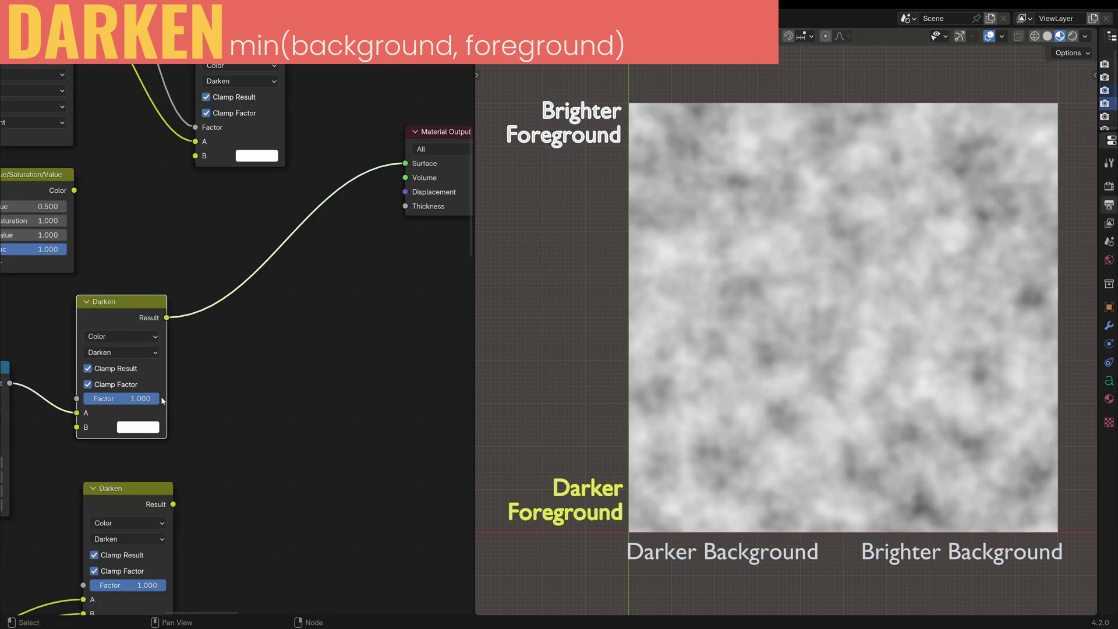
# Lower the brightness of the B colour on the noise texture's Darken node.
pyautogui.click(145, 431)
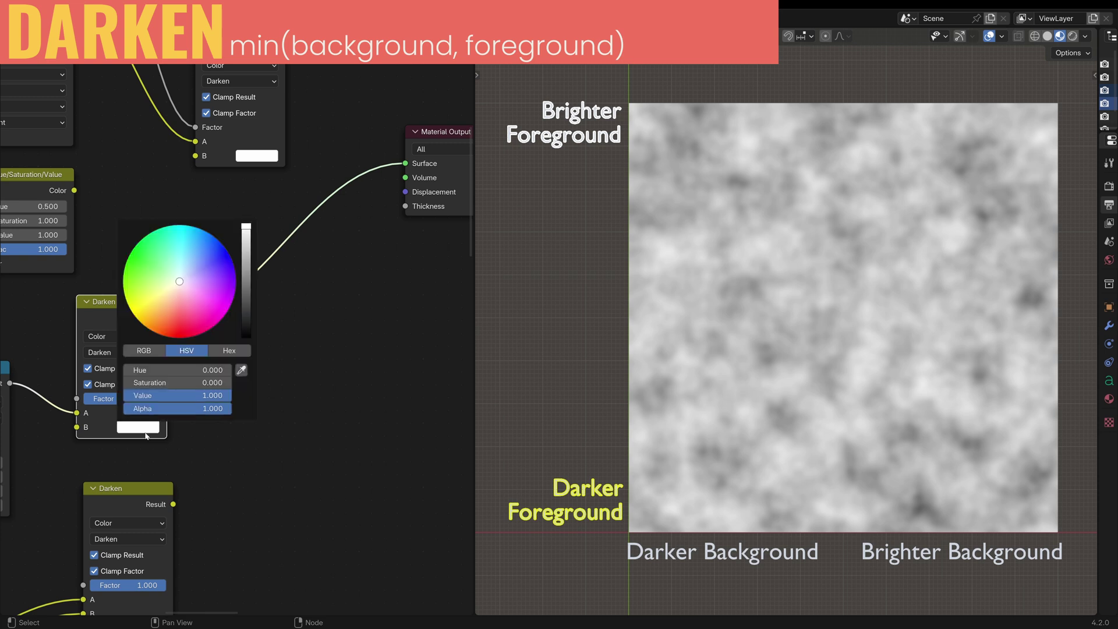
pyautogui.moveTo(251, 234); pyautogui.dragTo(247, 300)
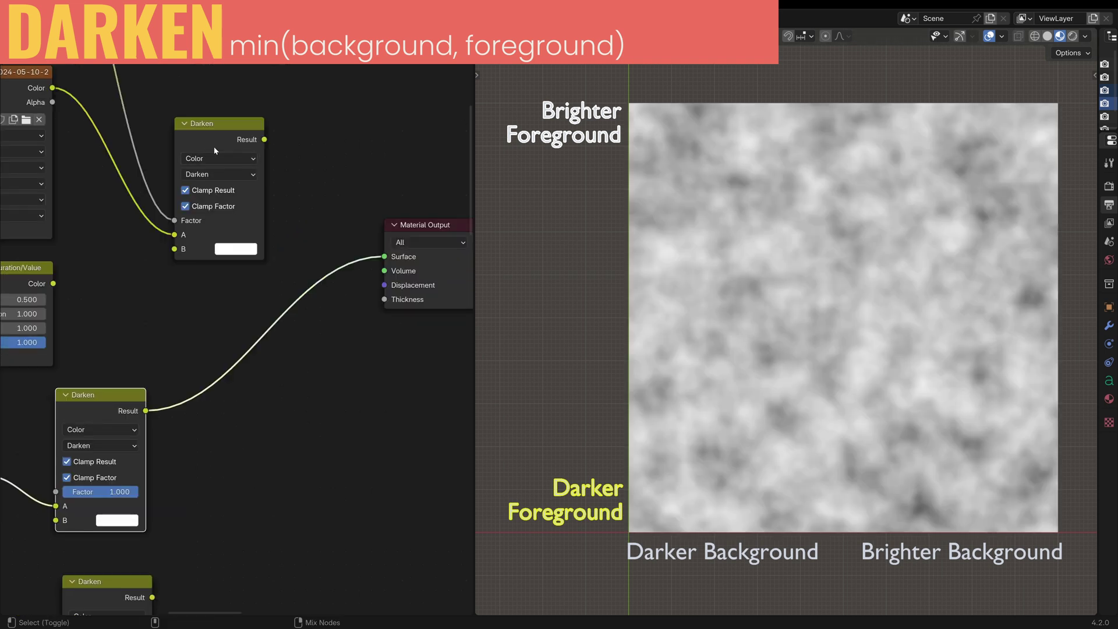
# Preview the image's Darken node on the plane and lower its B colour to black.
pyautogui.keyDown('ctrl'); pyautogui.keyDown('shift'); pyautogui.click(215, 151); pyautogui.keyUp('shift'); pyautogui.keyUp('ctrl')
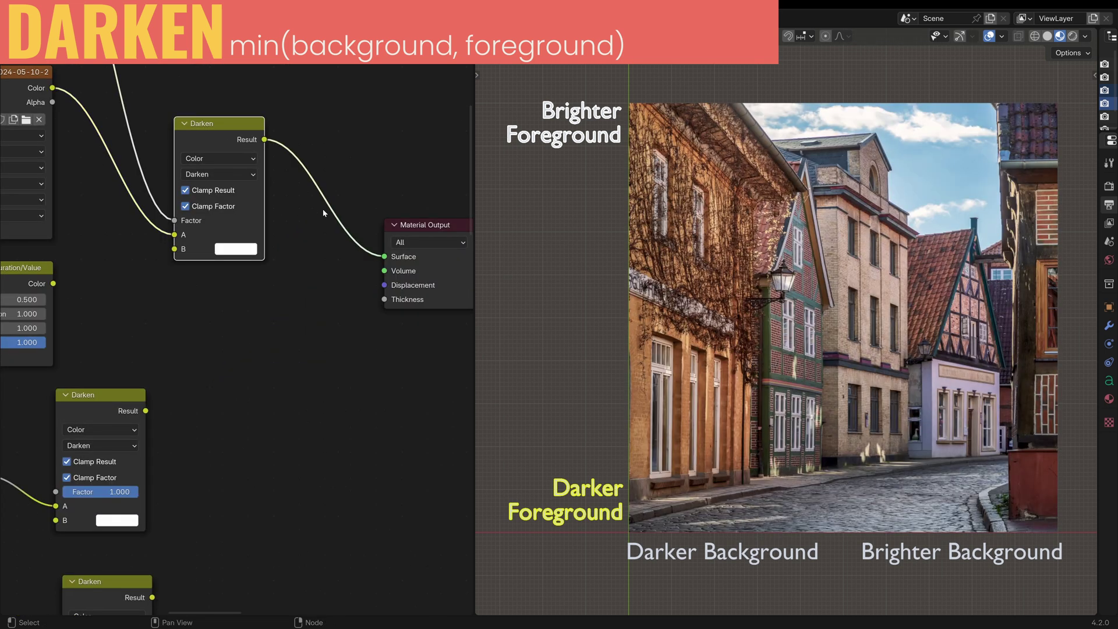
pyautogui.click(230, 251)
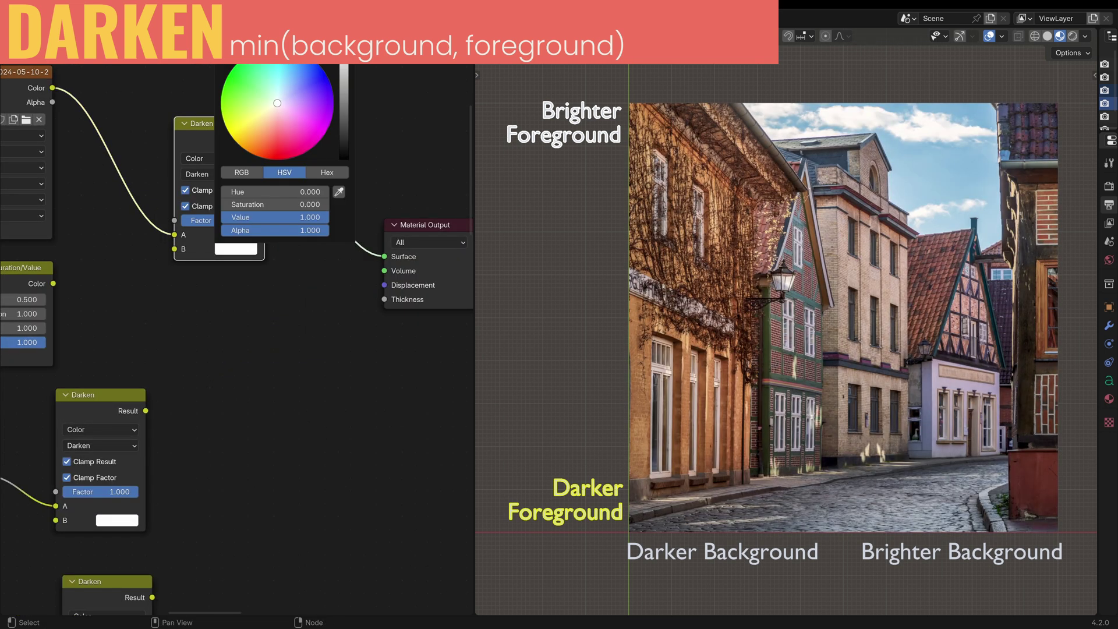
pyautogui.moveTo(344, 47)
pyautogui.mouseDown()
pyautogui.moveTo(343, 64)
pyautogui.moveTo(343, 53)
pyautogui.mouseUp()
pyautogui.moveTo(318, 217); pyautogui.dragTo(220, 218)
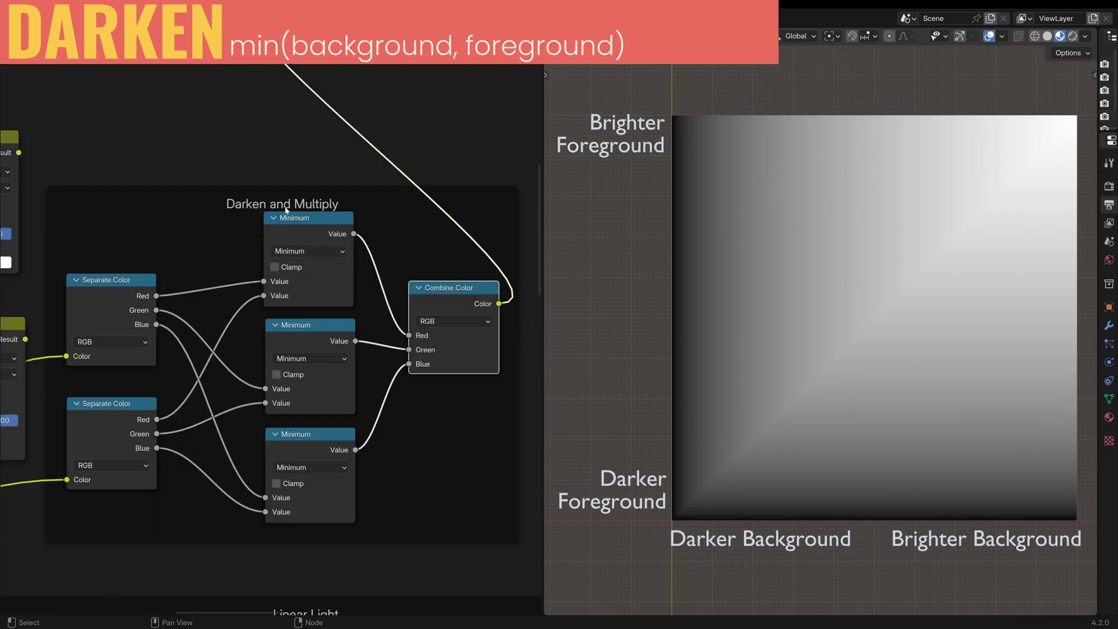
# Compare the gradients' Darken node with the Combine Color output of the Minimum node setup by previewing each in turn.
pyautogui.scroll(-2, 286, 211)
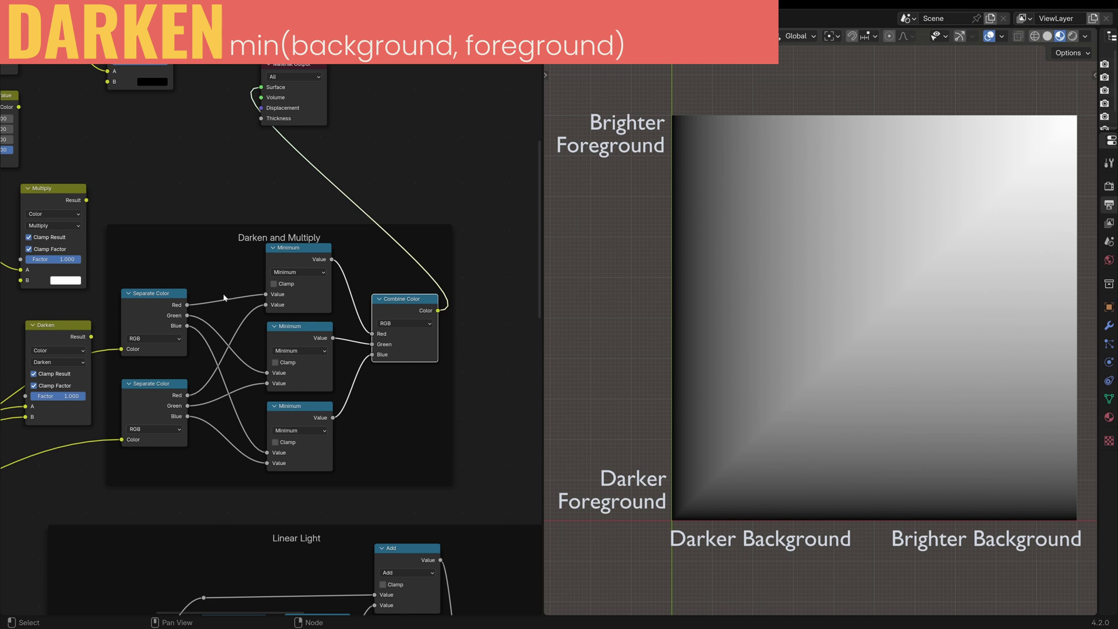
pyautogui.scroll(2, 224, 298)
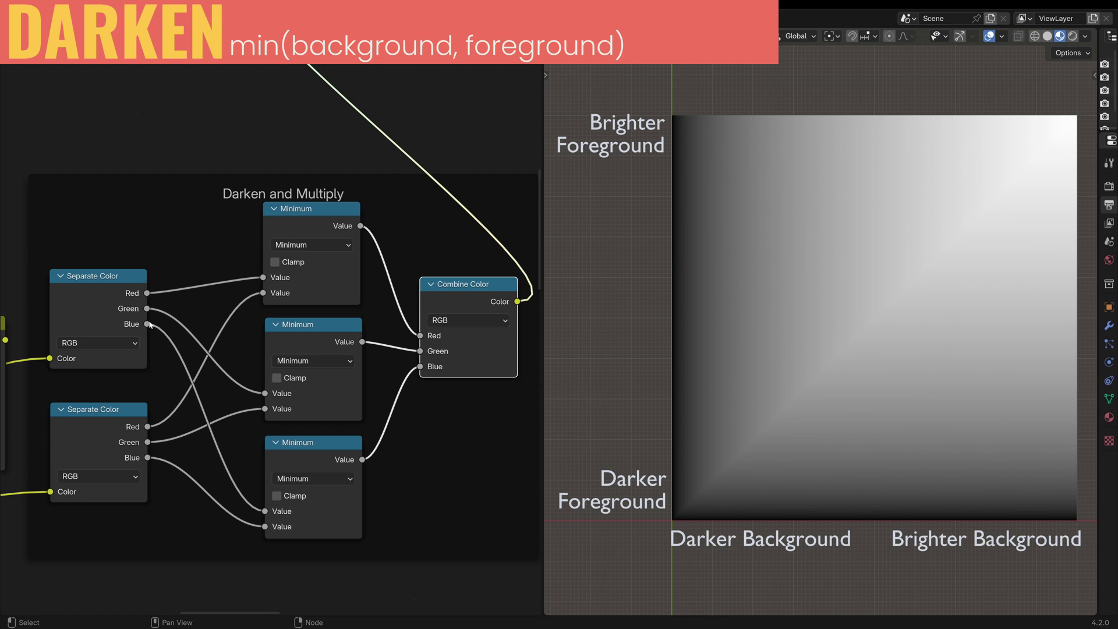
pyautogui.scroll(-5, 325, 380)
pyautogui.scroll(3, 325, 380)
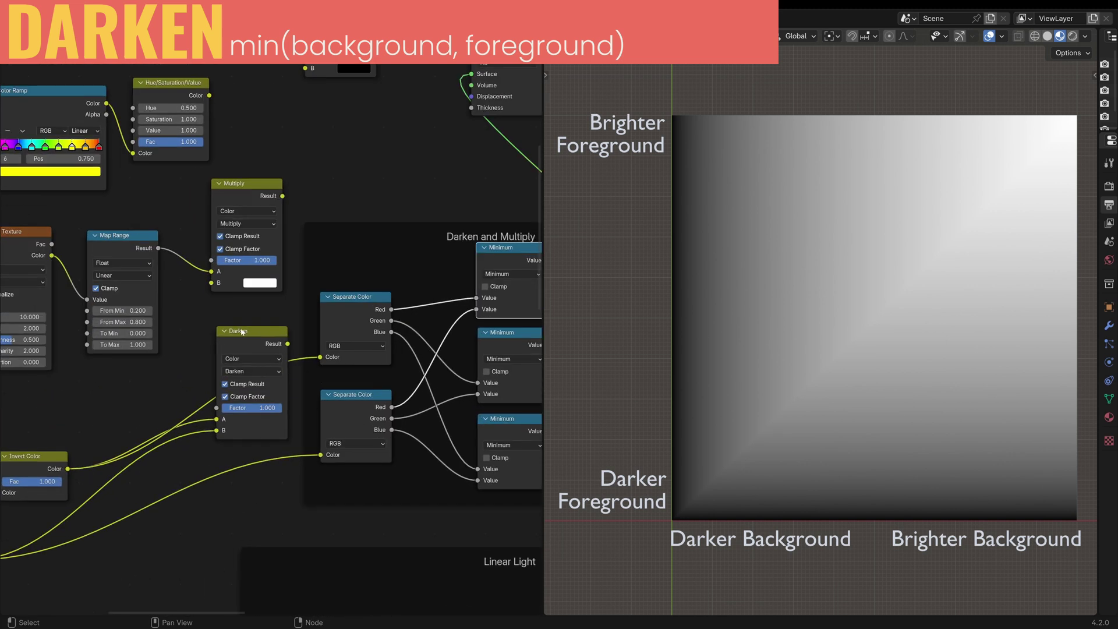
pyautogui.moveTo(339, 331); pyautogui.dragTo(201, 375, button='middle')
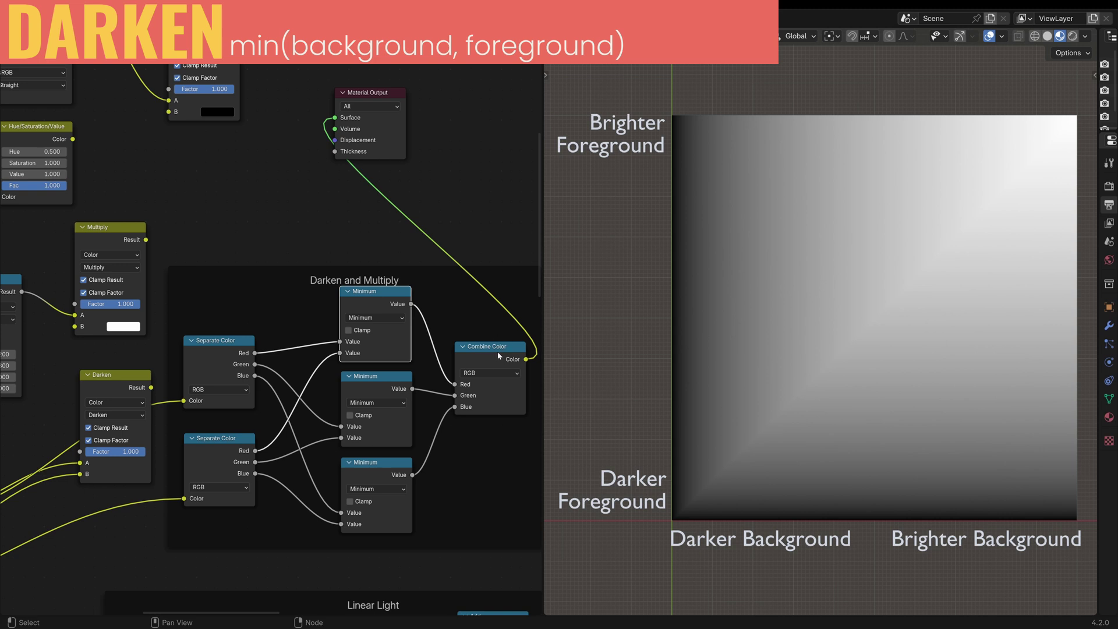
pyautogui.keyDown('ctrl'); pyautogui.keyDown('shift'); pyautogui.click(118, 377); pyautogui.keyUp('shift'); pyautogui.keyUp('ctrl')
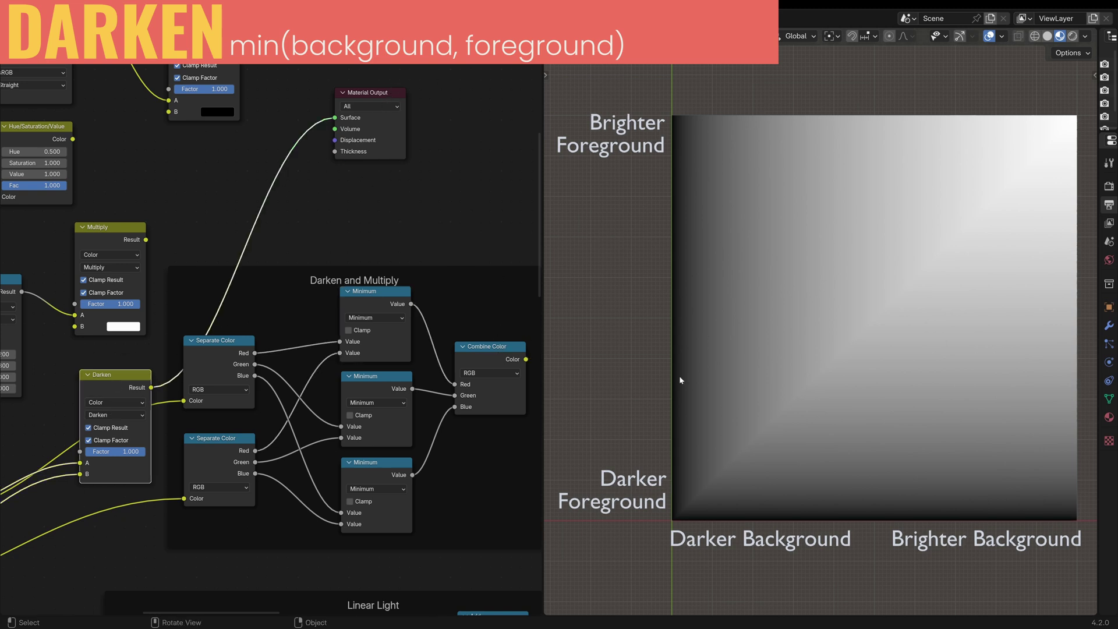
pyautogui.keyDown('ctrl'); pyautogui.keyDown('shift'); pyautogui.click(490, 381); pyautogui.keyUp('shift'); pyautogui.keyUp('ctrl')
pyautogui.keyDown('ctrl'); pyautogui.keyDown('shift'); pyautogui.click(112, 382); pyautogui.keyUp('shift'); pyautogui.keyUp('ctrl')
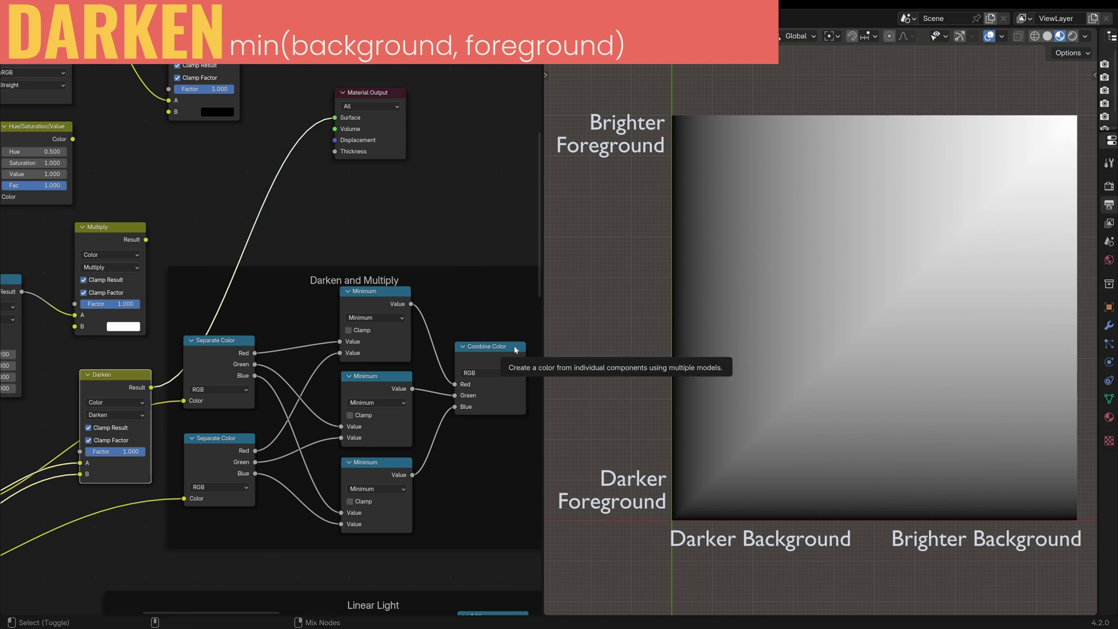
pyautogui.keyDown('ctrl'); pyautogui.keyDown('shift'); pyautogui.click(513, 350); pyautogui.keyUp('shift'); pyautogui.keyUp('ctrl')
pyautogui.keyDown('ctrl'); pyautogui.keyDown('shift'); pyautogui.click(112, 381); pyautogui.keyUp('shift'); pyautogui.keyUp('ctrl')
pyautogui.keyDown('ctrl'); pyautogui.keyDown('shift'); pyautogui.click(477, 351); pyautogui.keyUp('shift'); pyautogui.keyUp('ctrl')
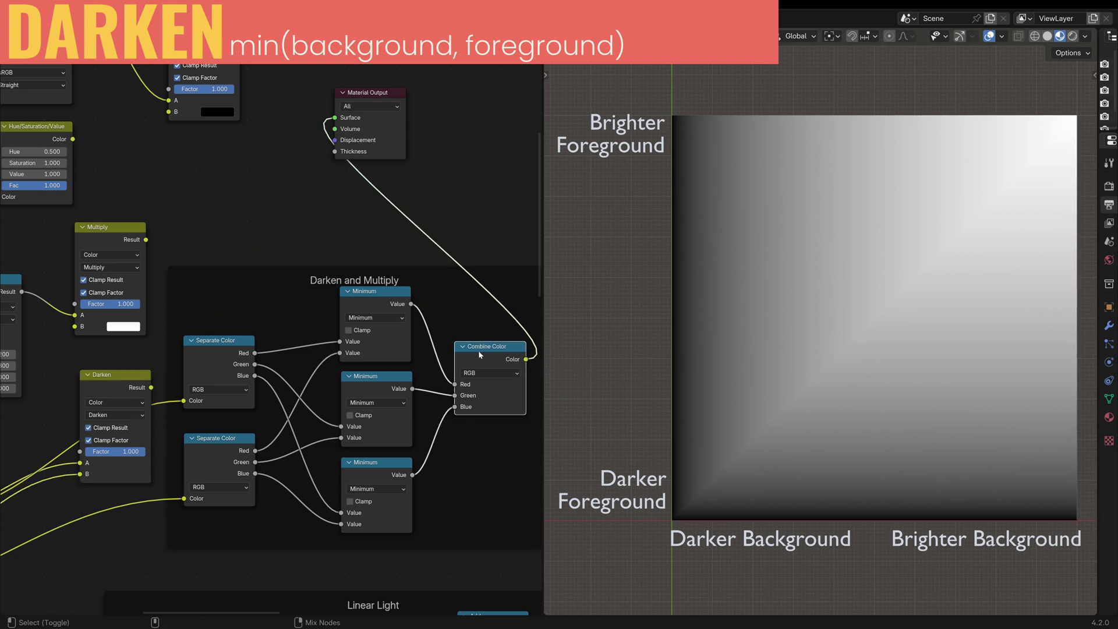
# Examine how the red, green and blue channels of both Separate Color nodes run through the Minimum nodes into Combine Color.
pyautogui.scroll(2, 477, 351)
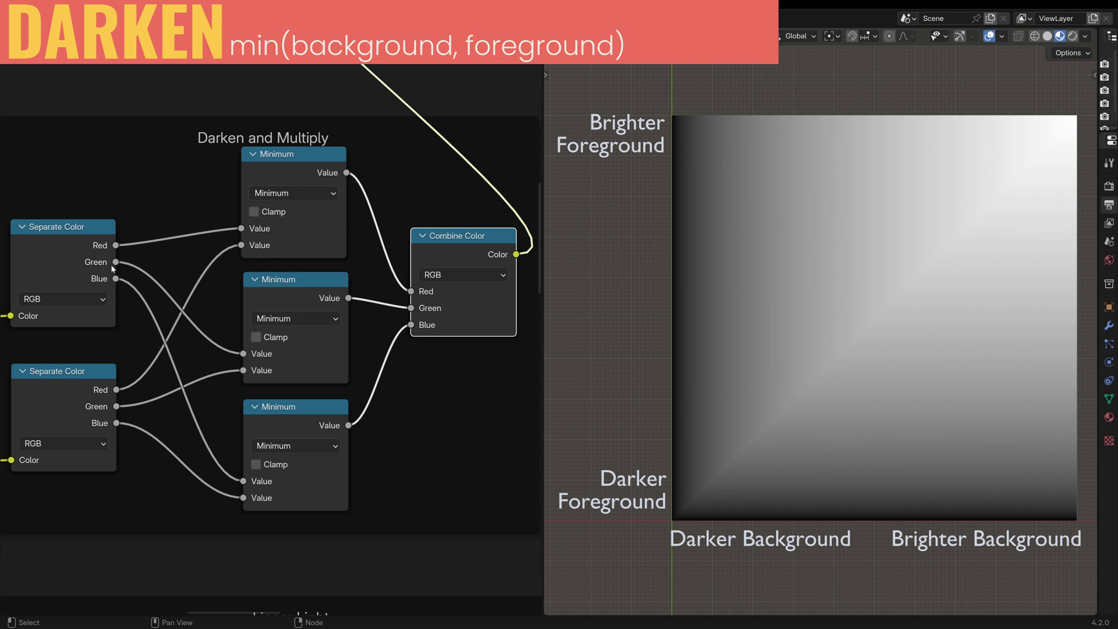
pyautogui.click(315, 156)
pyautogui.moveTo(118, 246); pyautogui.dragTo(182, 222)
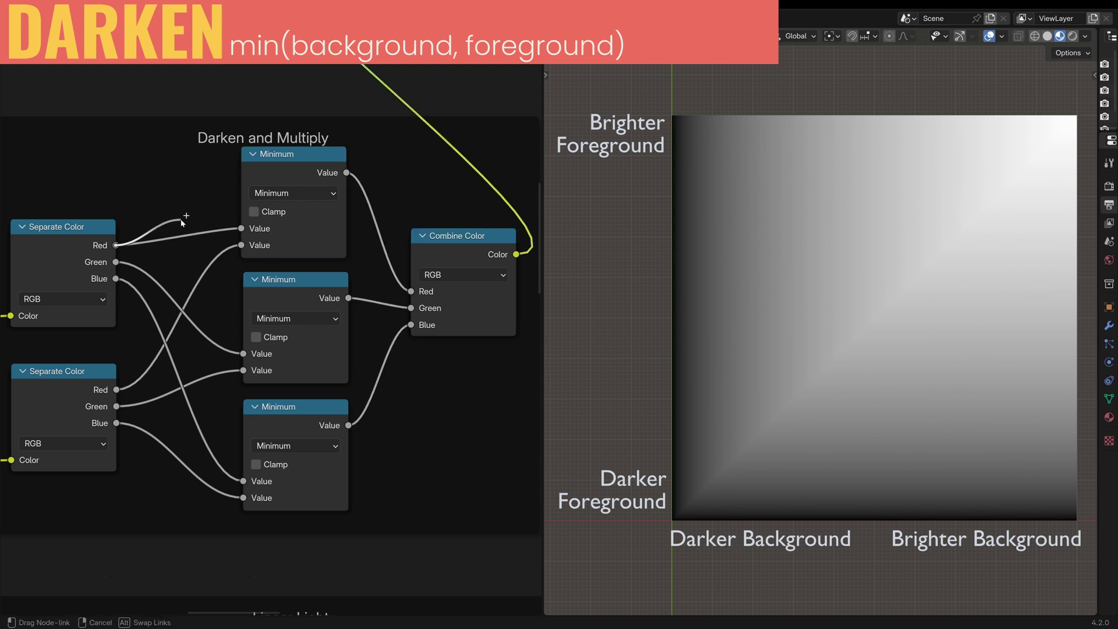
pyautogui.rightClick(181, 220)
pyautogui.moveTo(119, 389); pyautogui.dragTo(150, 348)
pyautogui.rightClick(149, 349)
pyautogui.click(247, 347)
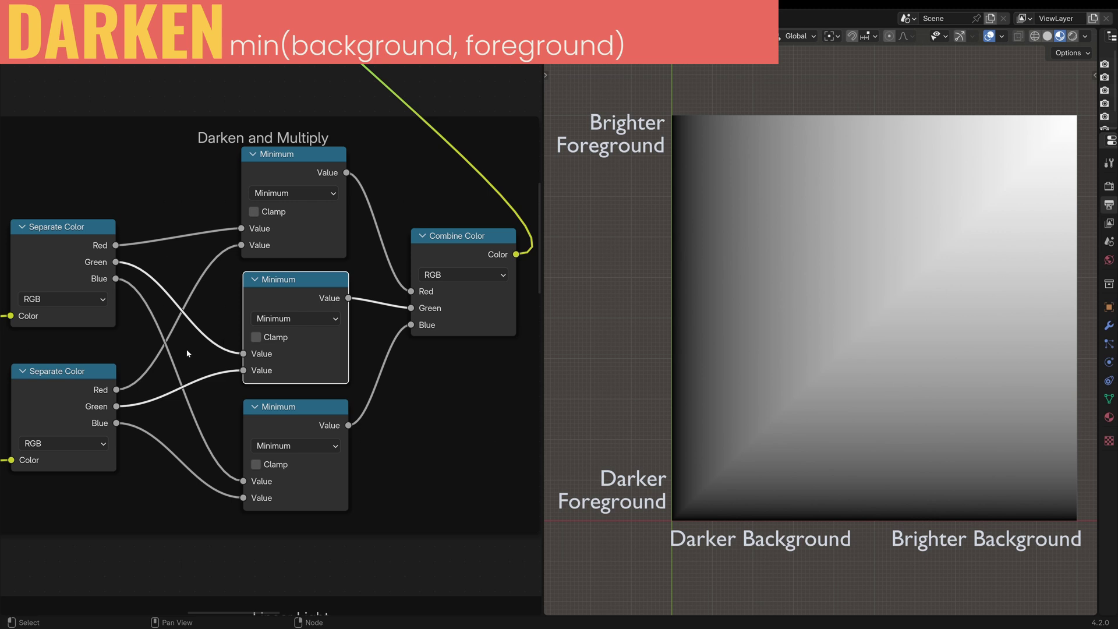
pyautogui.click(271, 411)
pyautogui.click(438, 264)
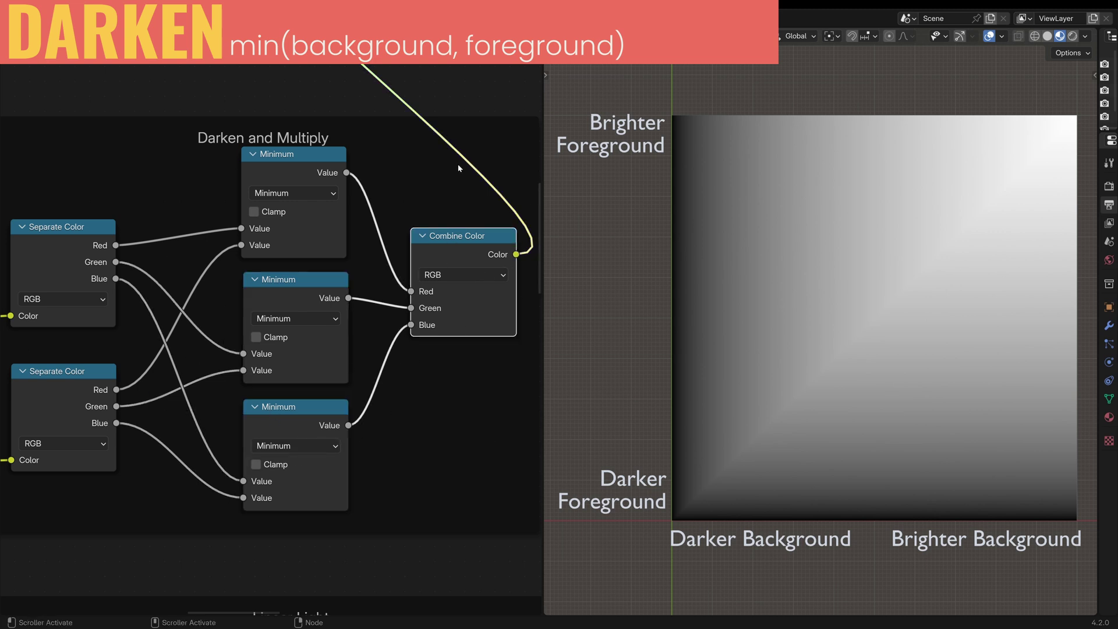
# Change the three Minimum math nodes and the gradients' Darken node to Multiply.
pyautogui.click(302, 198)
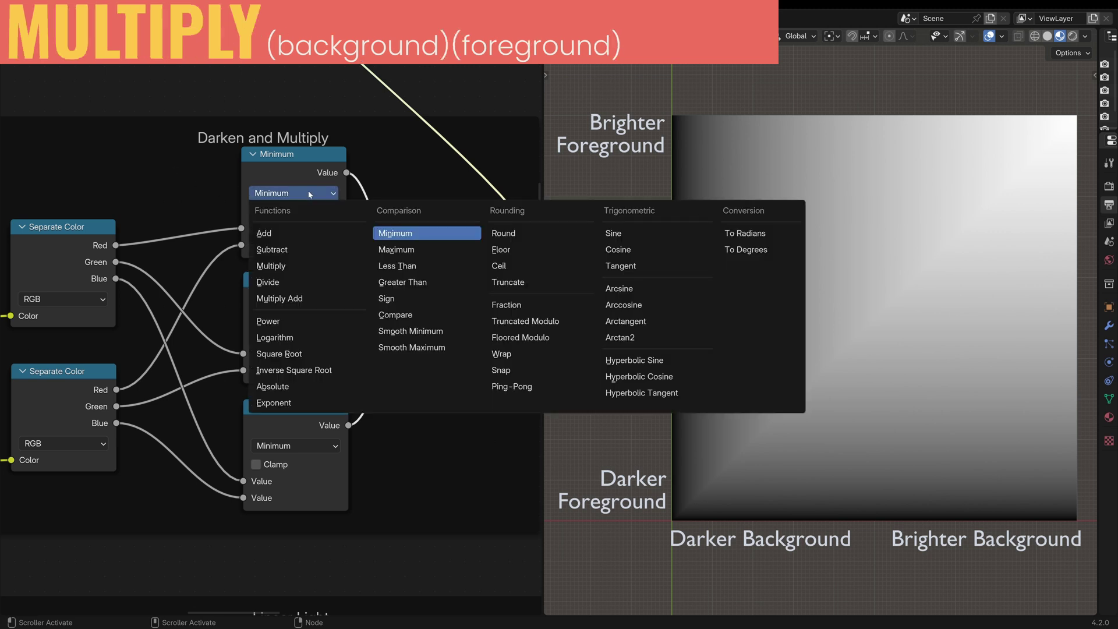
pyautogui.click(280, 271)
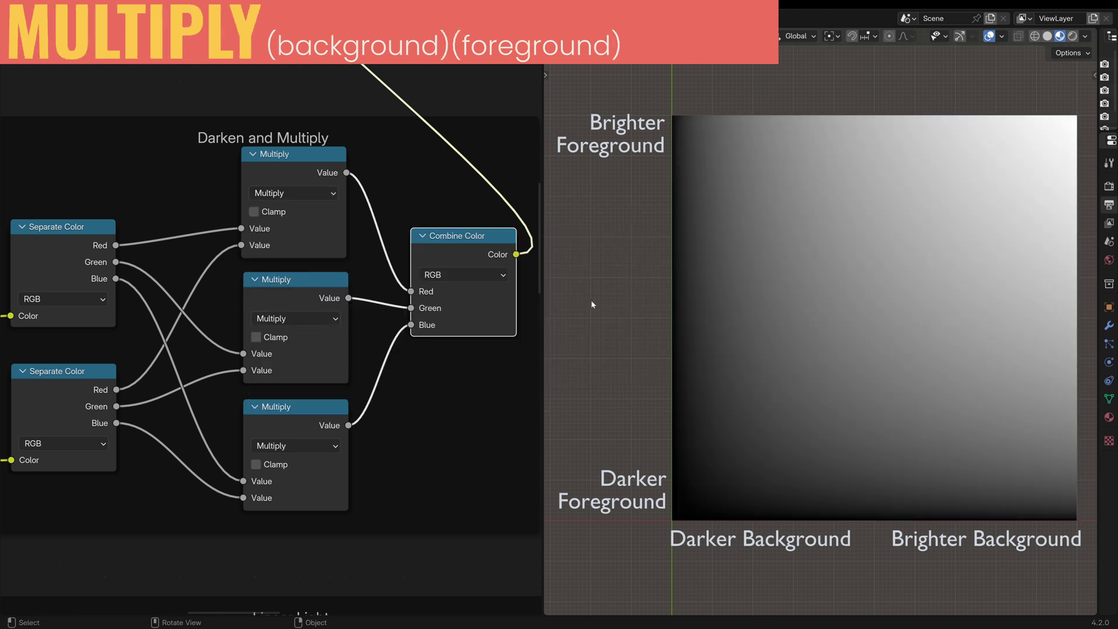
pyautogui.scroll(-2, 351, 288)
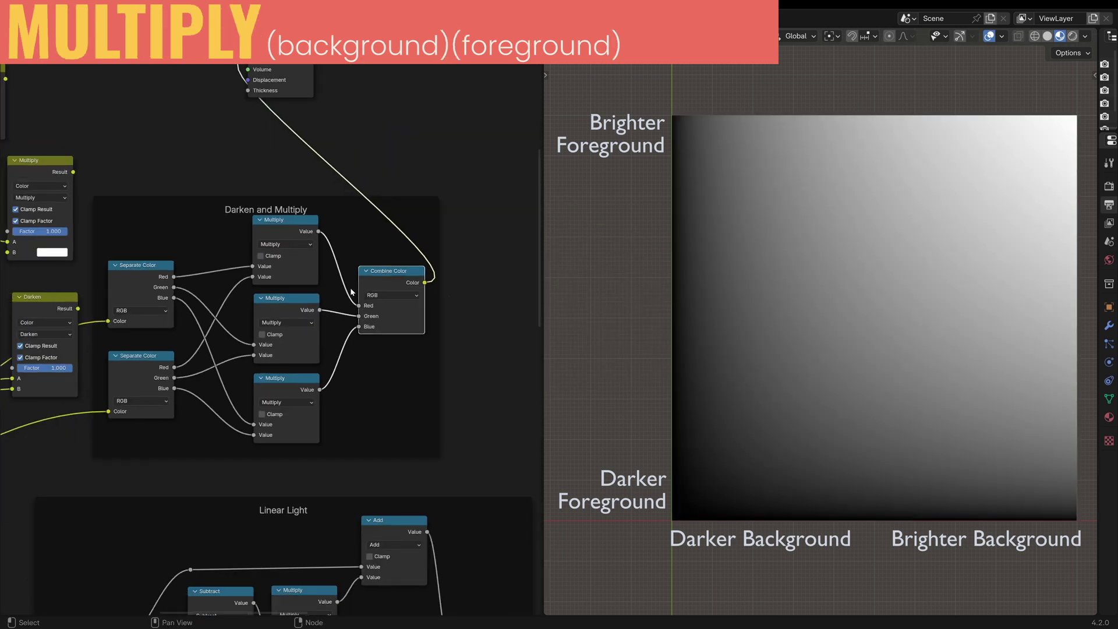
pyautogui.moveTo(44, 334); pyautogui.dragTo(97, 327, button='middle')
pyautogui.click(97, 328)
pyautogui.click(88, 375)
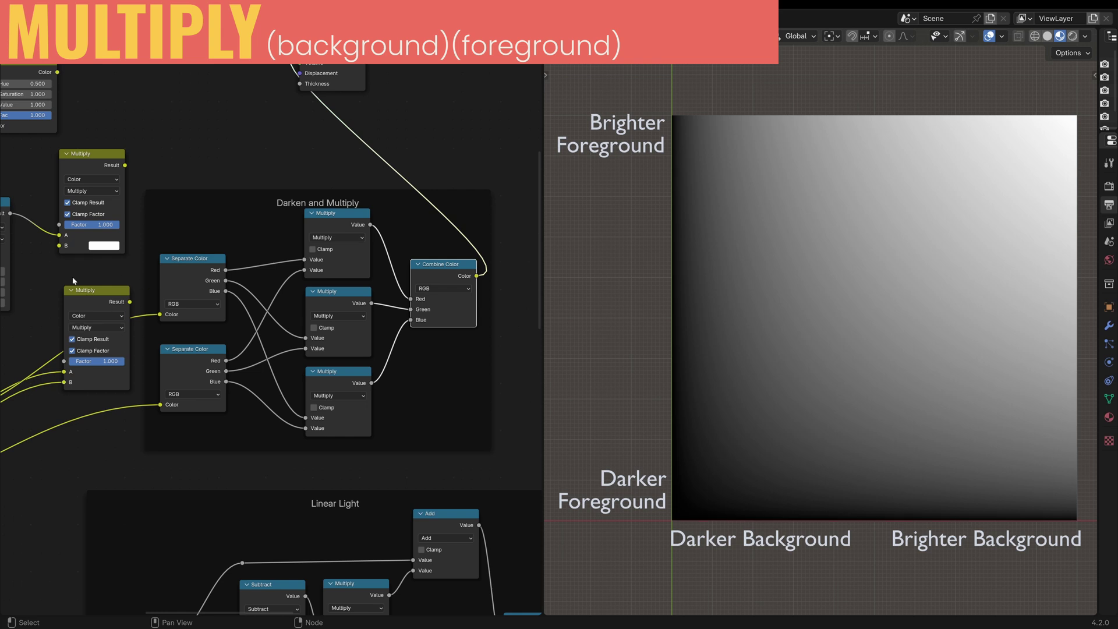
# Compare the gradients' Multiply node with the Combine Color output of the math setup by previewing them alternately.
pyautogui.keyDown('ctrl'); pyautogui.keyDown('shift'); pyautogui.click(104, 293); pyautogui.keyUp('shift'); pyautogui.keyUp('ctrl')
pyautogui.keyDown('ctrl'); pyautogui.keyDown('shift'); pyautogui.click(461, 265); pyautogui.keyUp('shift'); pyautogui.keyUp('ctrl')
pyautogui.keyDown('ctrl'); pyautogui.keyDown('shift'); pyautogui.click(98, 299); pyautogui.keyUp('shift'); pyautogui.keyUp('ctrl')
pyautogui.keyDown('ctrl'); pyautogui.keyDown('shift'); pyautogui.click(446, 263); pyautogui.keyUp('shift'); pyautogui.keyUp('ctrl')
# Switch the gradients' Mix node back and forth between Darken and Multiply to compare the two modes, ending on Multiply.
pyautogui.scroll(2, 326, 274)
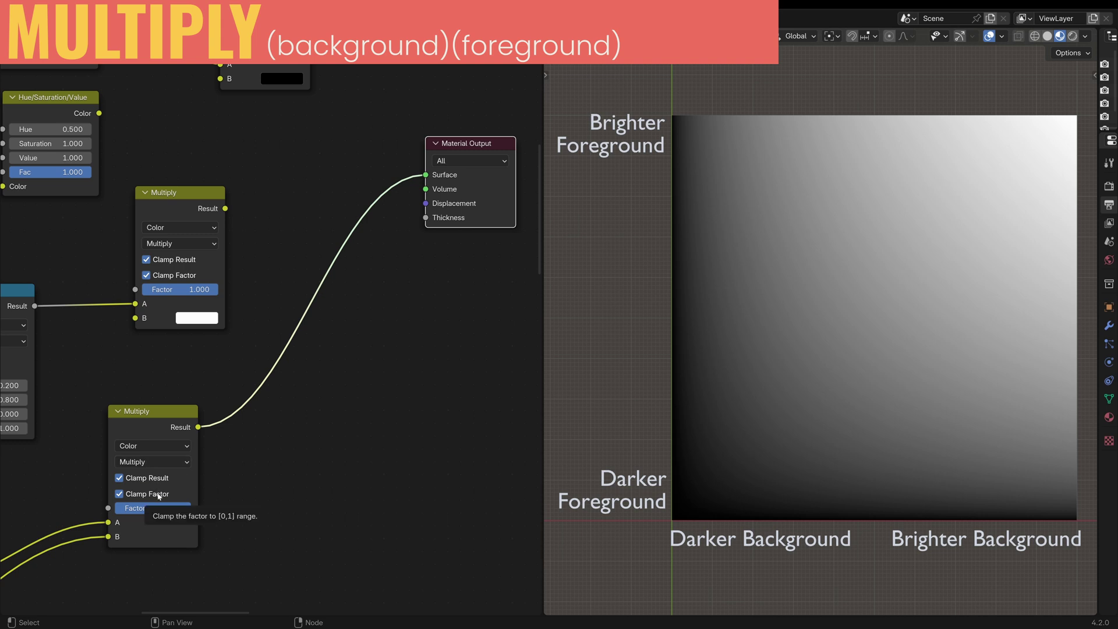
pyautogui.click(153, 462)
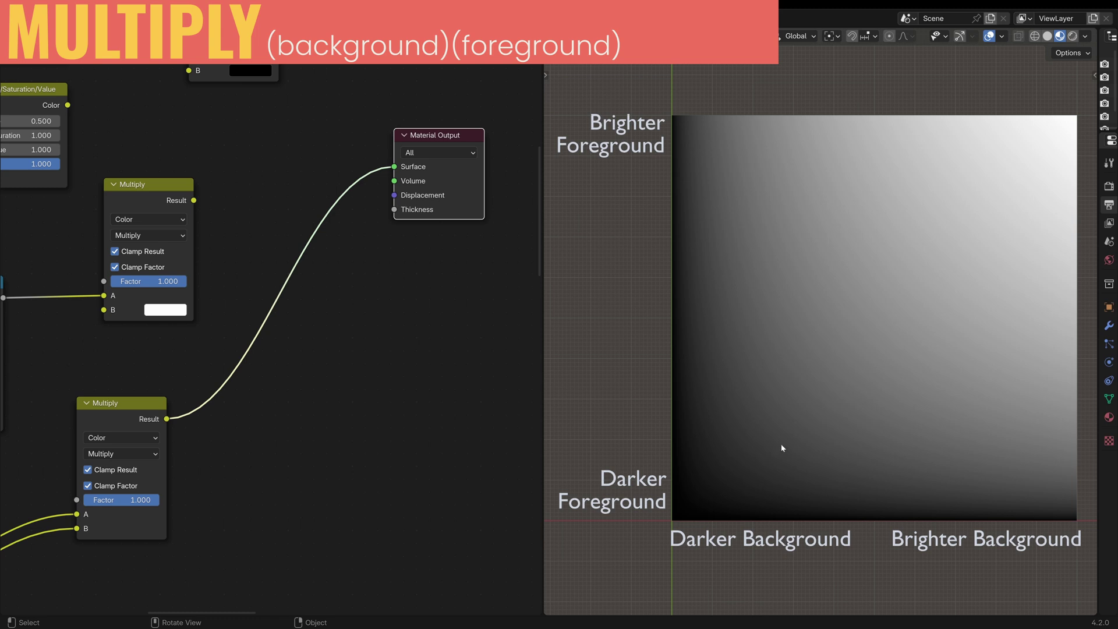
pyautogui.keyDown('ctrl'); pyautogui.scroll(1, 145, 455); pyautogui.keyUp('ctrl')
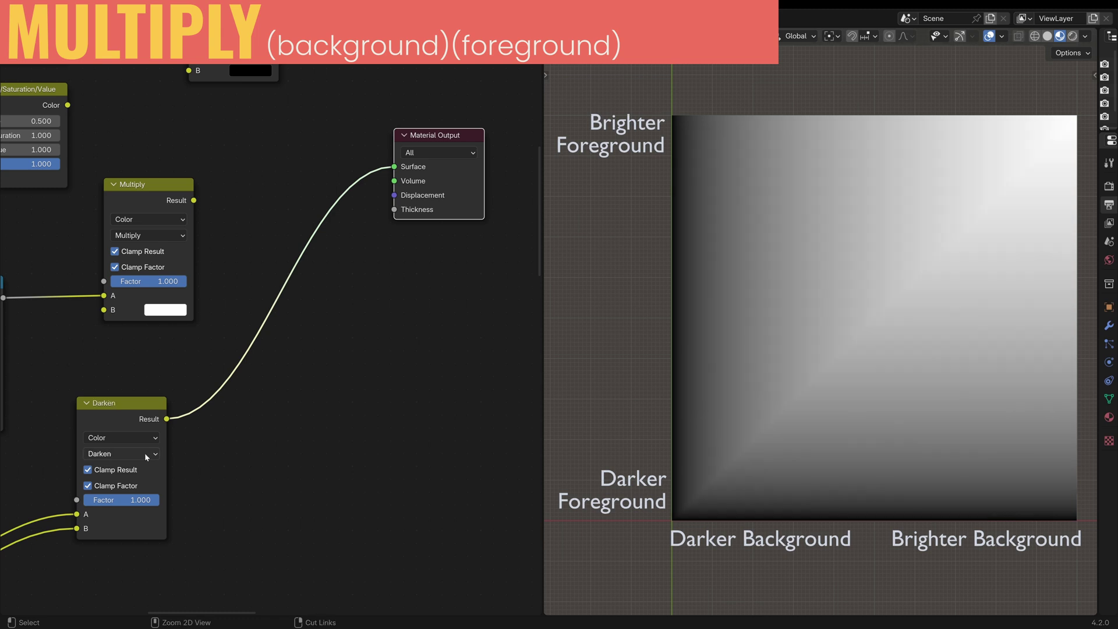
pyautogui.keyDown('ctrl'); pyautogui.scroll(-1, 146, 455); pyautogui.keyUp('ctrl')
pyautogui.keyDown('ctrl'); pyautogui.scroll(1, 146, 455); pyautogui.keyUp('ctrl')
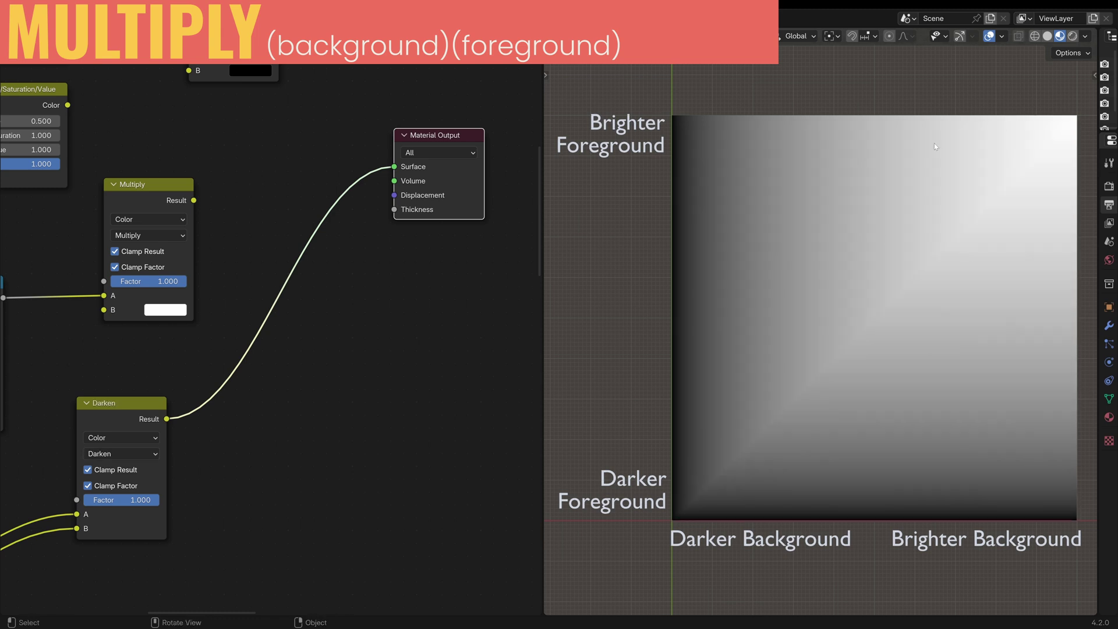
pyautogui.keyDown('ctrl'); pyautogui.scroll(-1, 120, 453); pyautogui.keyUp('ctrl')
pyautogui.keyDown('ctrl'); pyautogui.scroll(1, 121, 453); pyautogui.keyUp('ctrl')
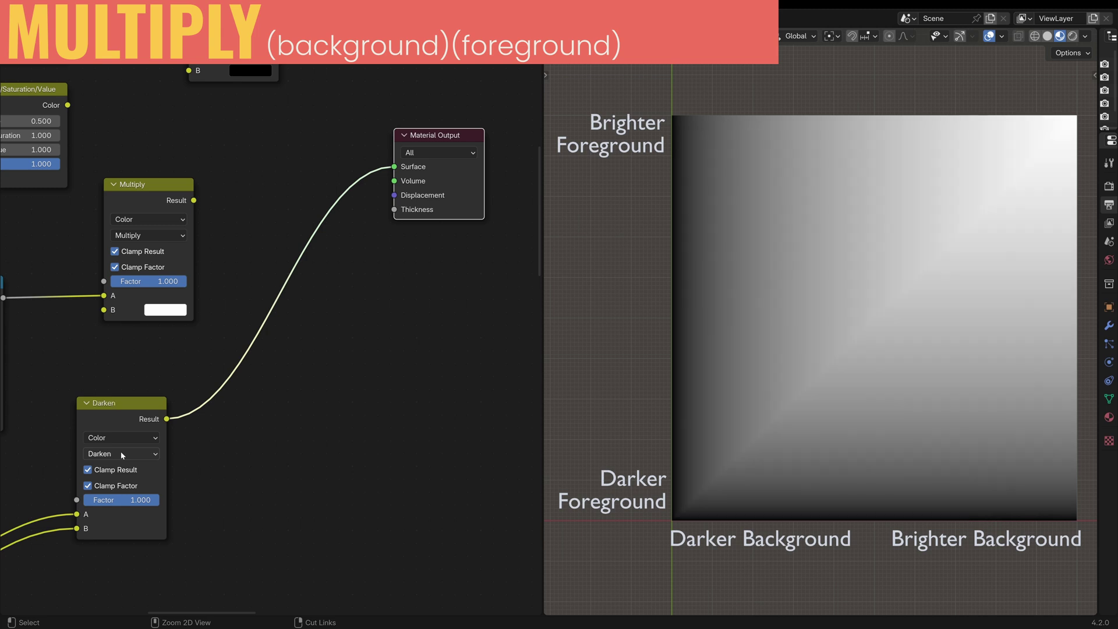
pyautogui.keyDown('ctrl'); pyautogui.scroll(-1, 120, 452); pyautogui.keyUp('ctrl')
# Preview the noise texture's Multiply node on the plane and darken its B colour to grey.
pyautogui.moveTo(187, 260); pyautogui.dragTo(186, 327, button='middle')
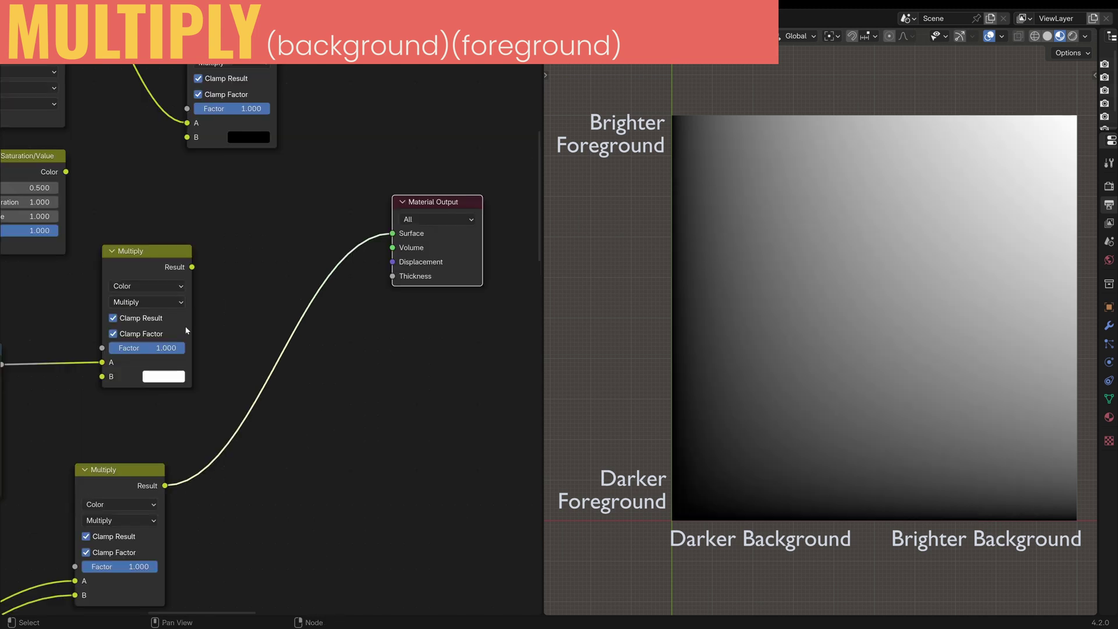
pyautogui.keyDown('ctrl'); pyautogui.keyDown('shift'); pyautogui.click(152, 377); pyautogui.keyUp('shift'); pyautogui.keyUp('ctrl')
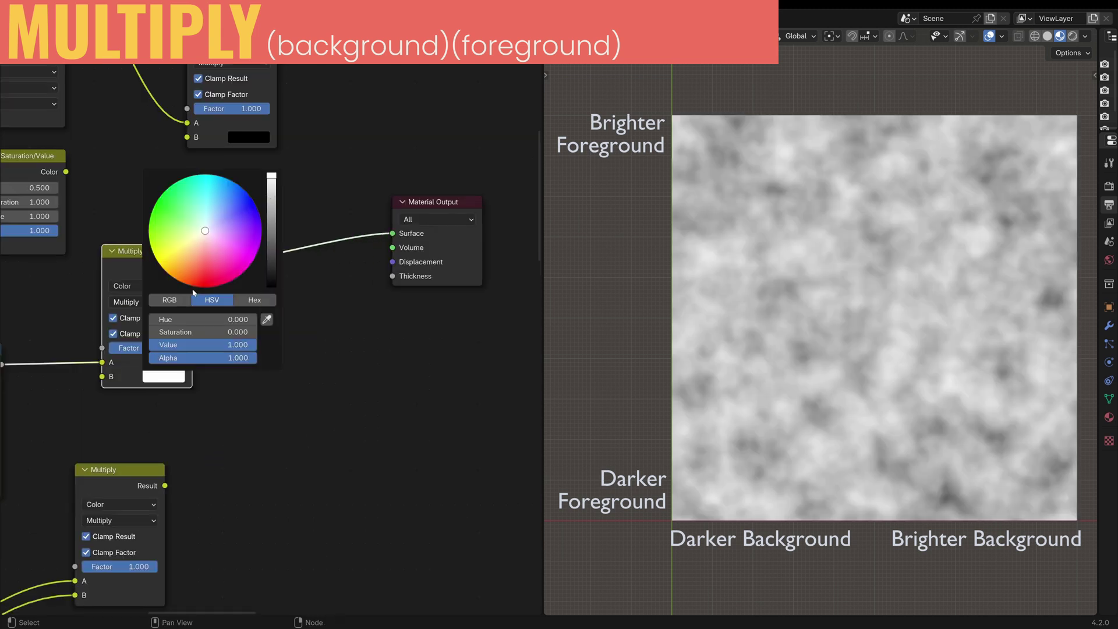
pyautogui.moveTo(272, 176); pyautogui.dragTo(271, 199)
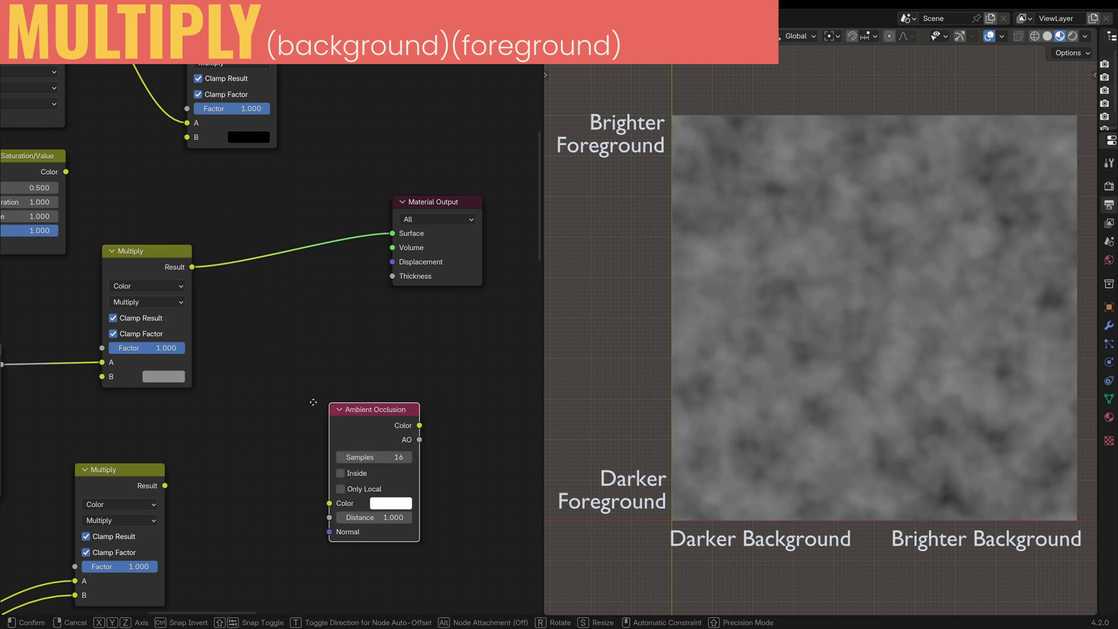
# Place an Ambient Occlusion node in the empty area between the Multiply nodes and the Material Output.
pyautogui.click(275, 347)
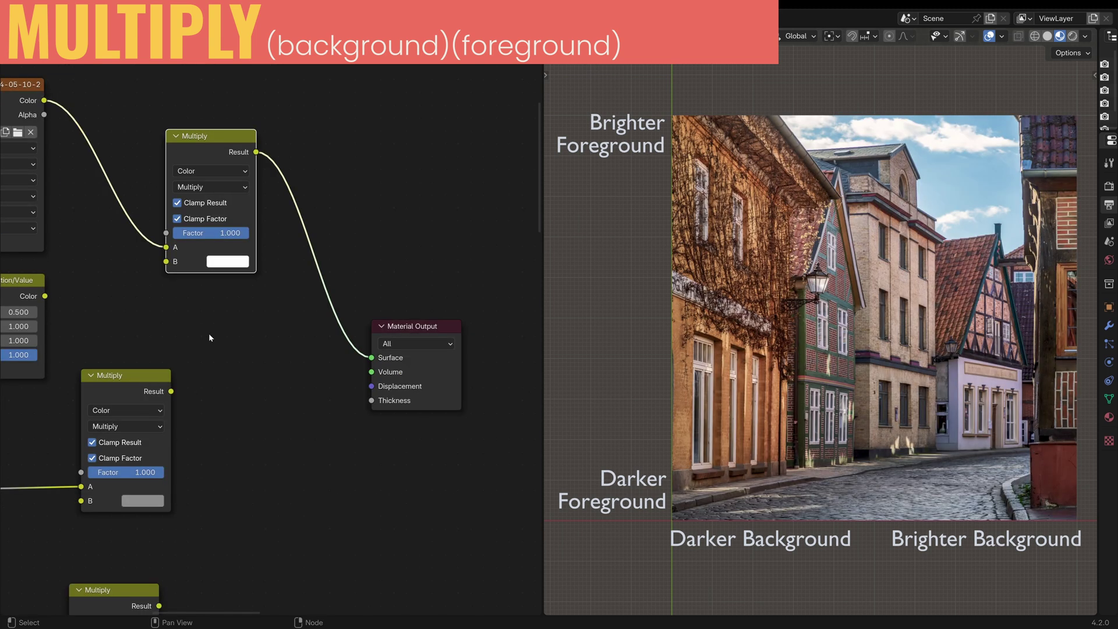
# Lower the B colour of the image's Multiply node to black.
pyautogui.click(221, 261)
pyautogui.moveTo(334, 63); pyautogui.dragTo(336, 160)
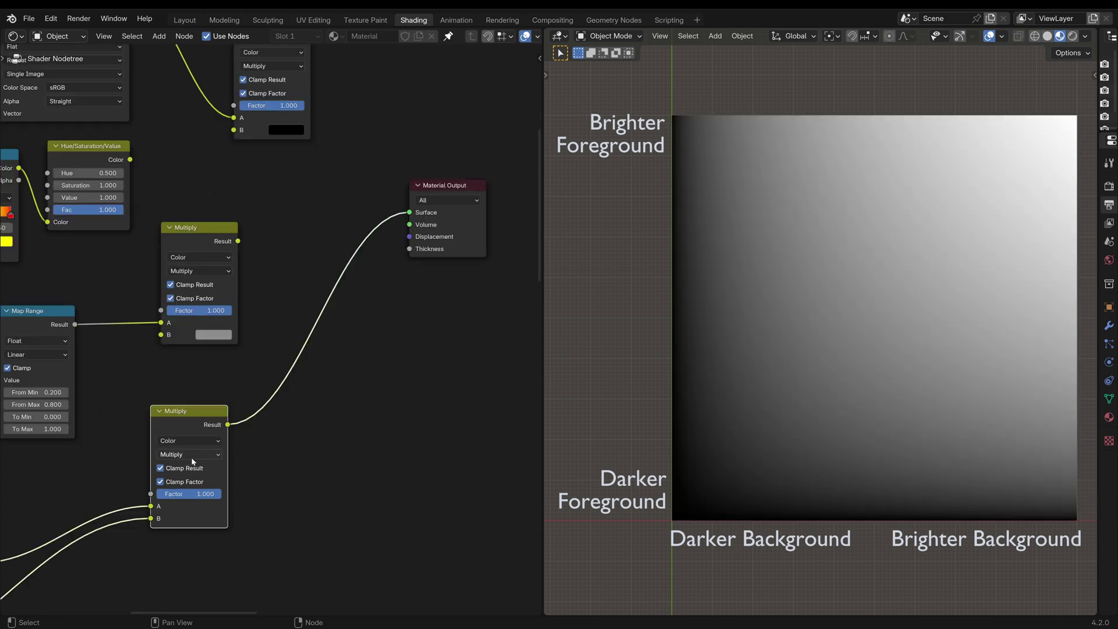
# Change the blending mode of the gradients' Mix node to Color Burn.
pyautogui.click(188, 459)
pyautogui.click(192, 495)
pyautogui.scroll(2, 189, 356)
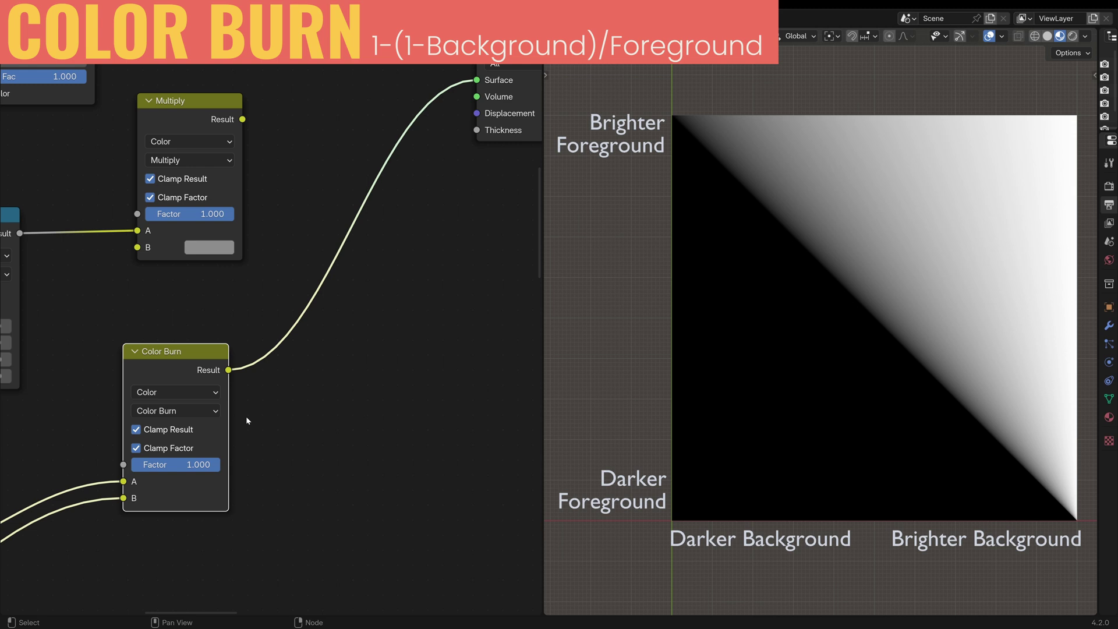
# Try adding an Invert Color node beside the gradients' Color Burn node, and delete it again.
pyautogui.hotkey('shift', 'a')
pyautogui.write('inv')
pyautogui.press('Return')
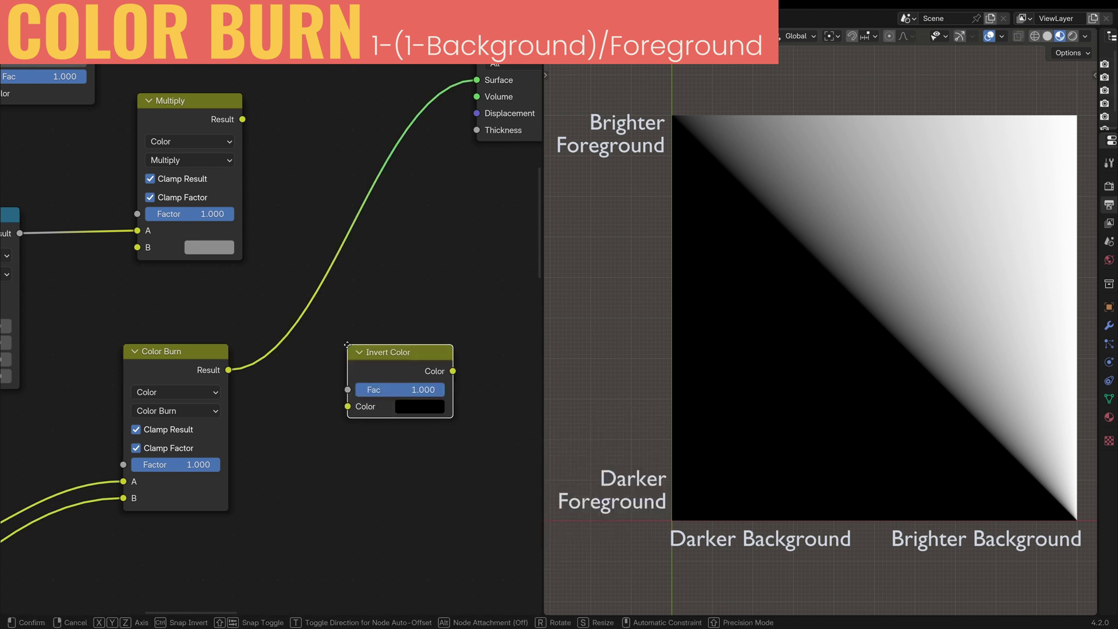
pyautogui.click(346, 357)
pyautogui.moveTo(408, 364)
pyautogui.mouseDown()
pyautogui.moveTo(375, 379)
pyautogui.moveTo(417, 356)
pyautogui.mouseUp()
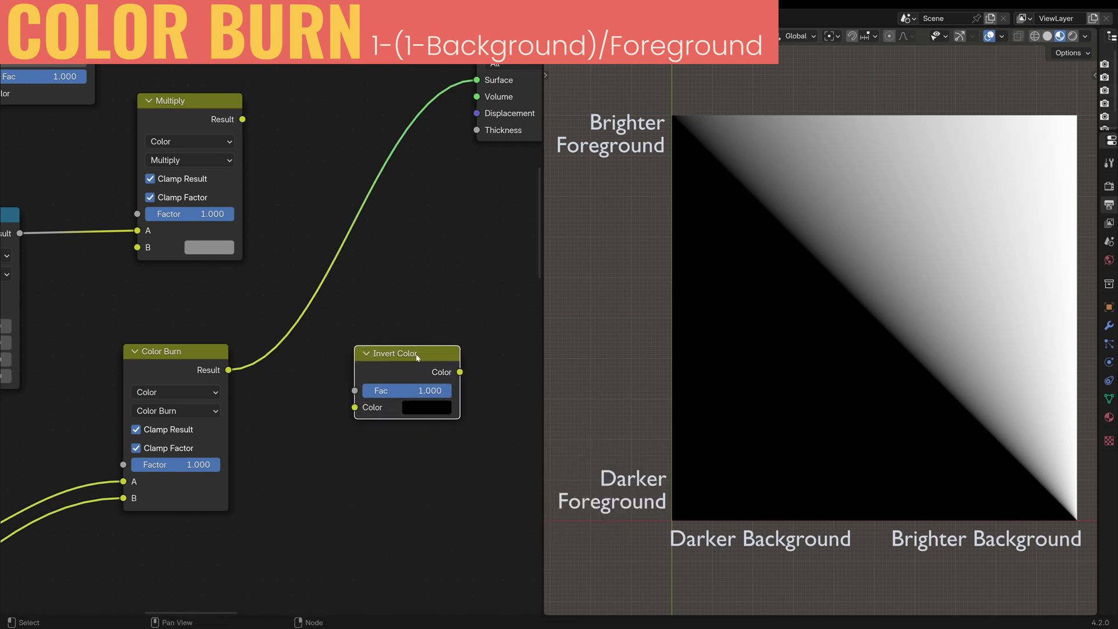
pyautogui.press('x')
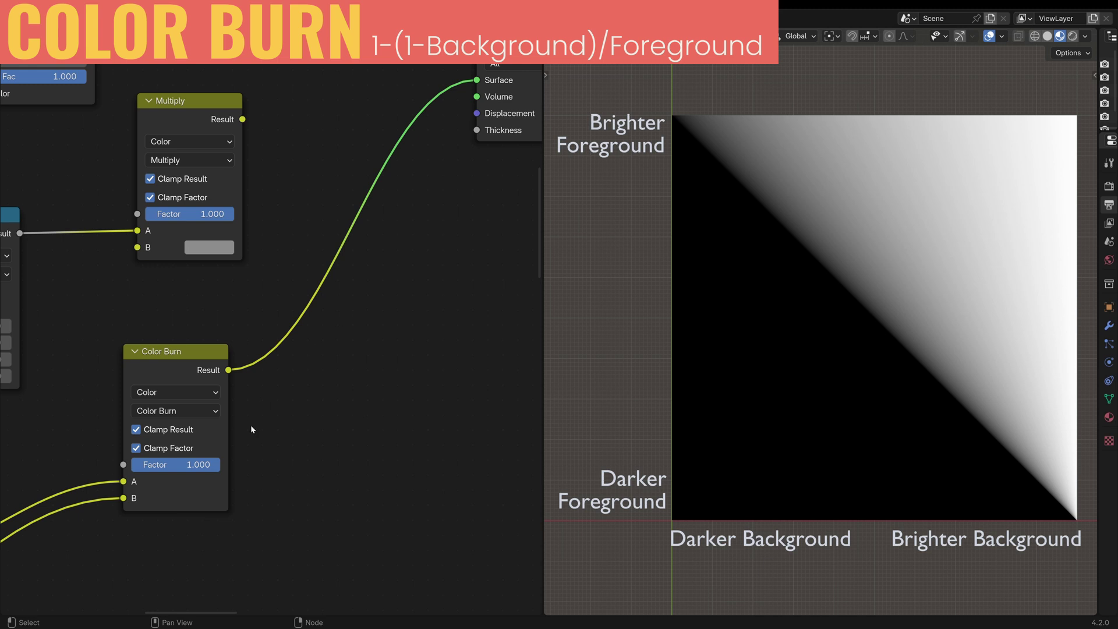
# Cycle the gradients' Mix node through the Darken, Multiply and Color Burn blending modes to compare their results.
pyautogui.scroll(1, 270, 338)
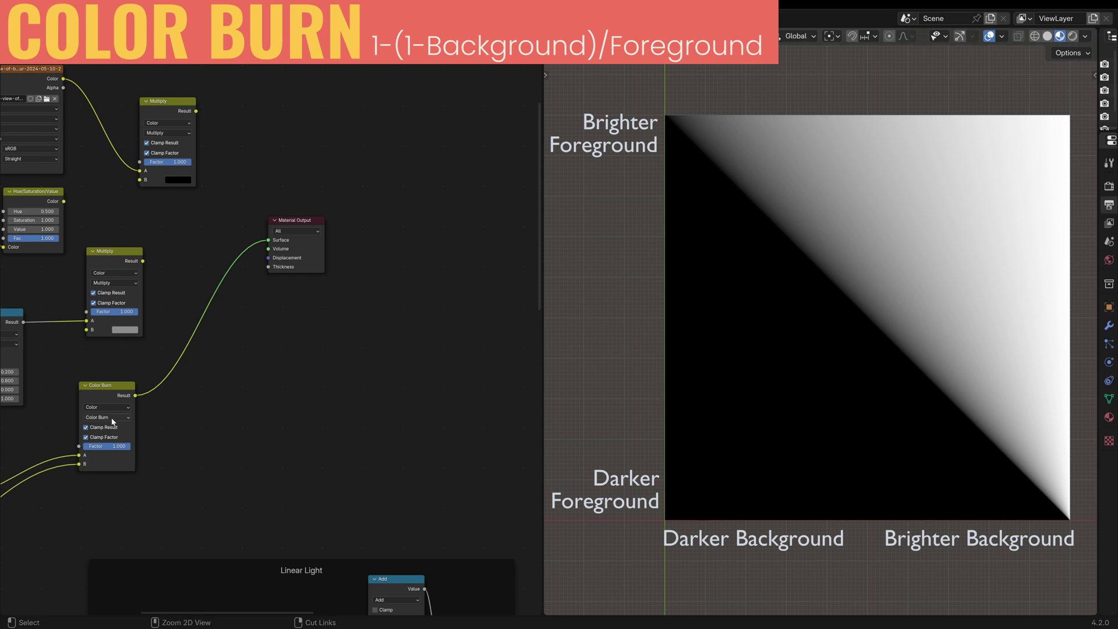
pyautogui.keyDown('ctrl'); pyautogui.scroll(1, 110, 419); pyautogui.keyUp('ctrl')
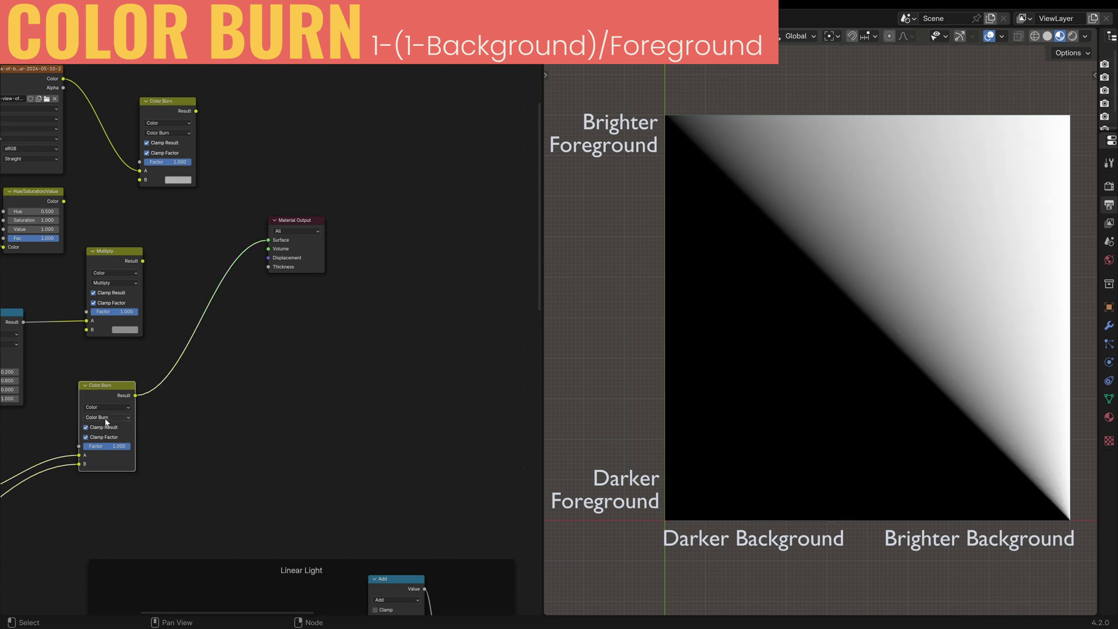
pyautogui.click(105, 417)
pyautogui.click(98, 459)
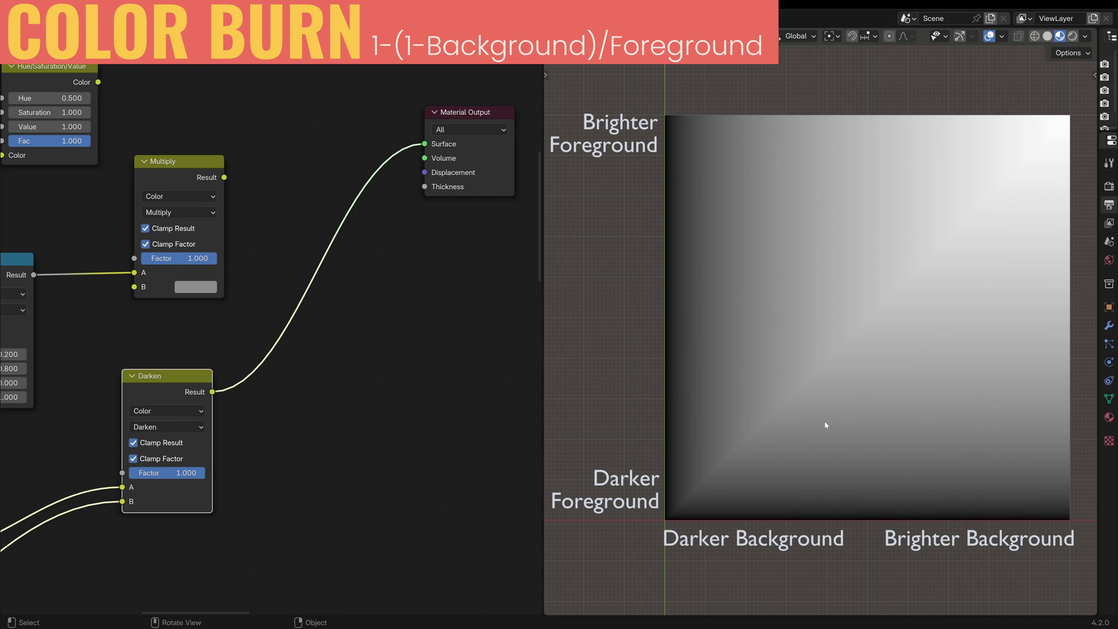
pyautogui.keyDown('ctrl'); pyautogui.scroll(-2, 170, 431); pyautogui.keyUp('ctrl')
pyautogui.keyDown('ctrl'); pyautogui.scroll(2, 170, 431); pyautogui.keyUp('ctrl')
pyautogui.keyDown('ctrl'); pyautogui.scroll(-2, 171, 432); pyautogui.keyUp('ctrl')
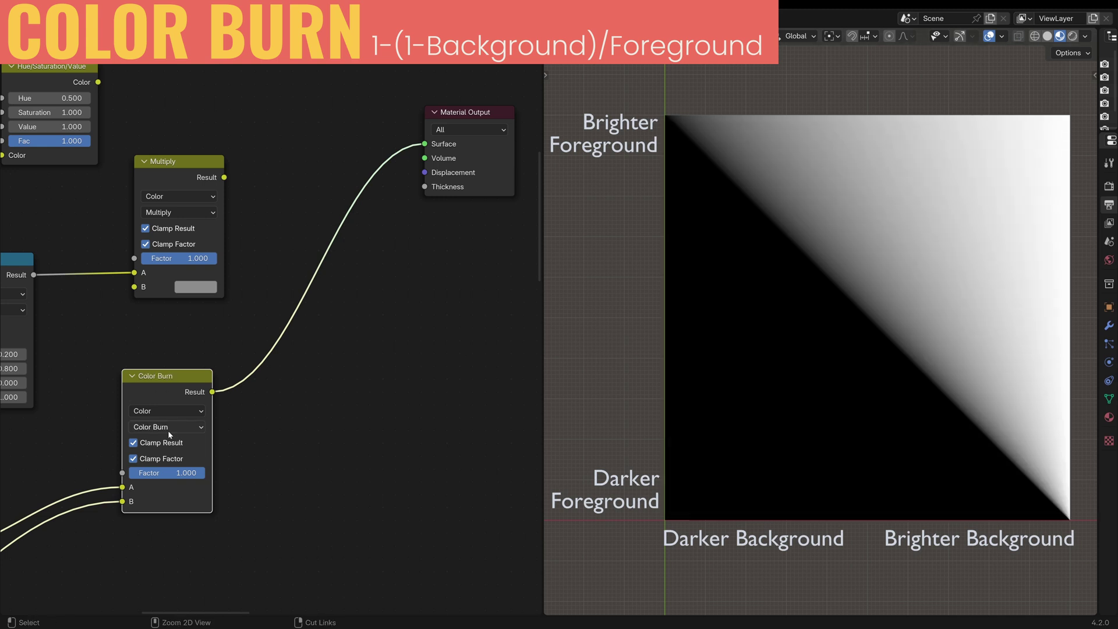
pyautogui.keyDown('ctrl'); pyautogui.scroll(2, 166, 431); pyautogui.keyUp('ctrl')
pyautogui.keyDown('ctrl'); pyautogui.scroll(-2, 159, 427); pyautogui.keyUp('ctrl')
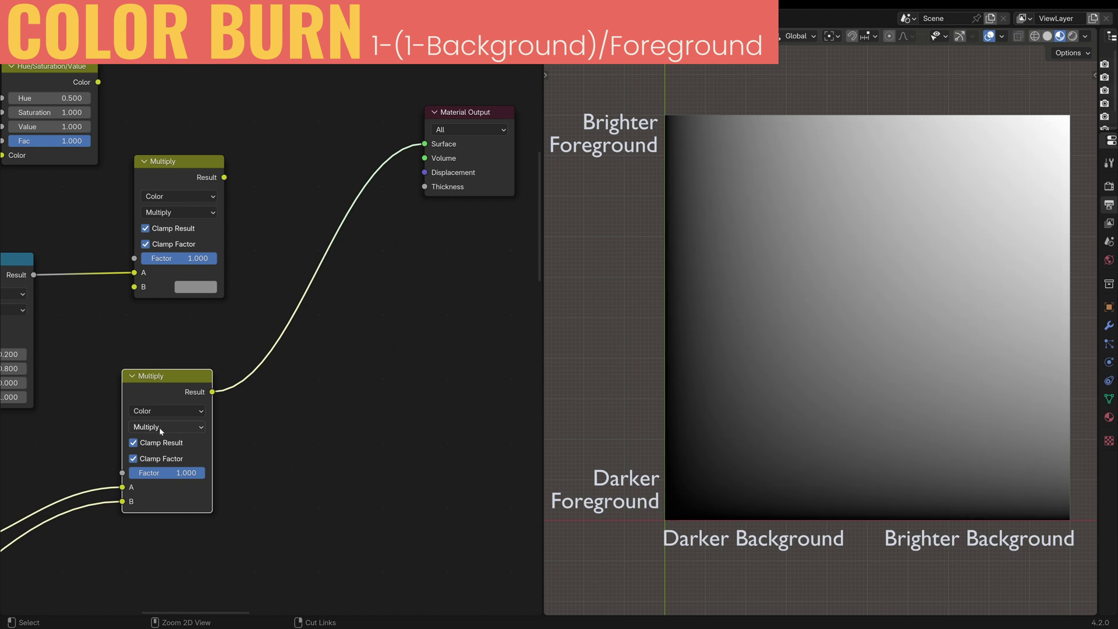
pyautogui.keyDown('ctrl'); pyautogui.scroll(-2, 159, 428); pyautogui.keyUp('ctrl')
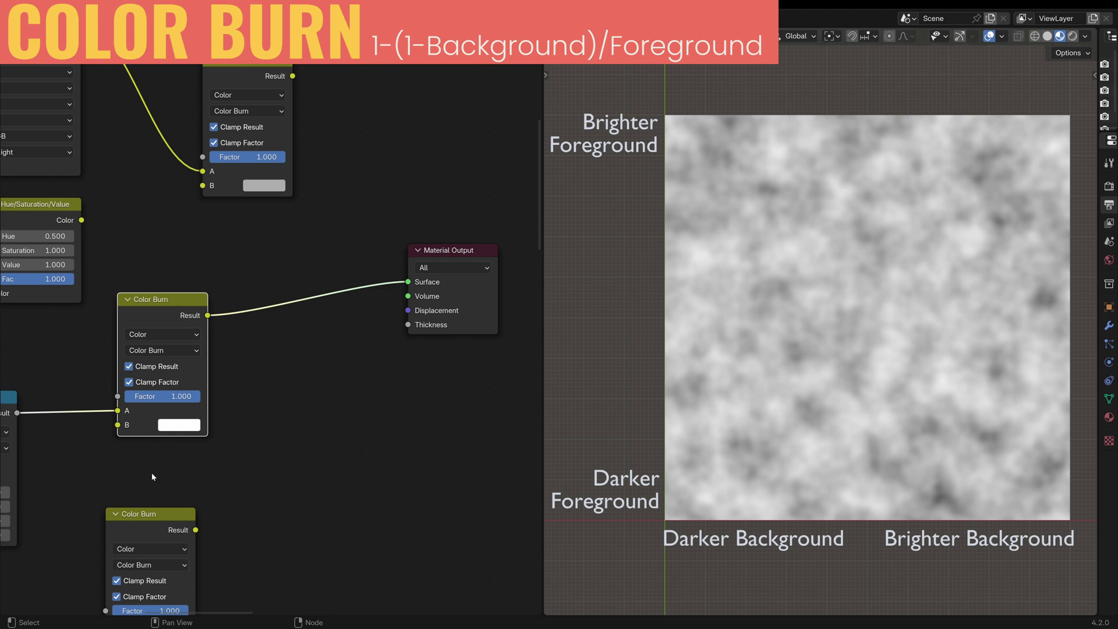
# Darken the B colour of the noise texture's Color Burn node to dark grey and adjust the brightness of the image's Color Burn B colour.
pyautogui.click(188, 424)
pyautogui.moveTo(291, 224); pyautogui.dragTo(287, 244)
pyautogui.moveTo(287, 245); pyautogui.dragTo(287, 254)
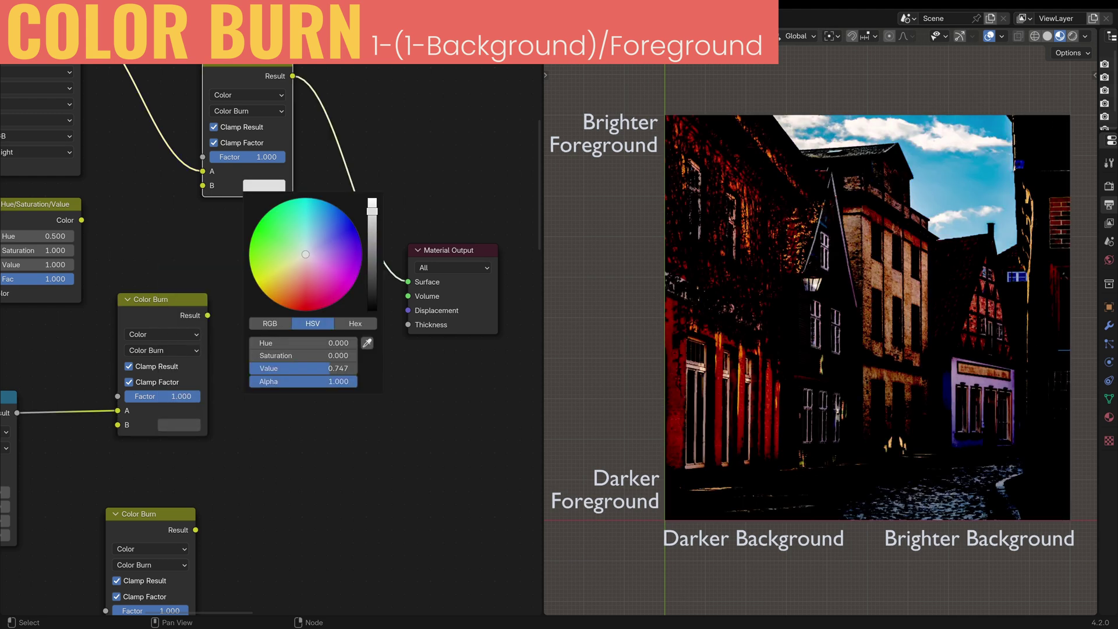
pyautogui.moveTo(372, 212)
pyautogui.mouseDown()
pyautogui.moveTo(372, 199)
pyautogui.moveTo(372, 209)
pyautogui.mouseUp()
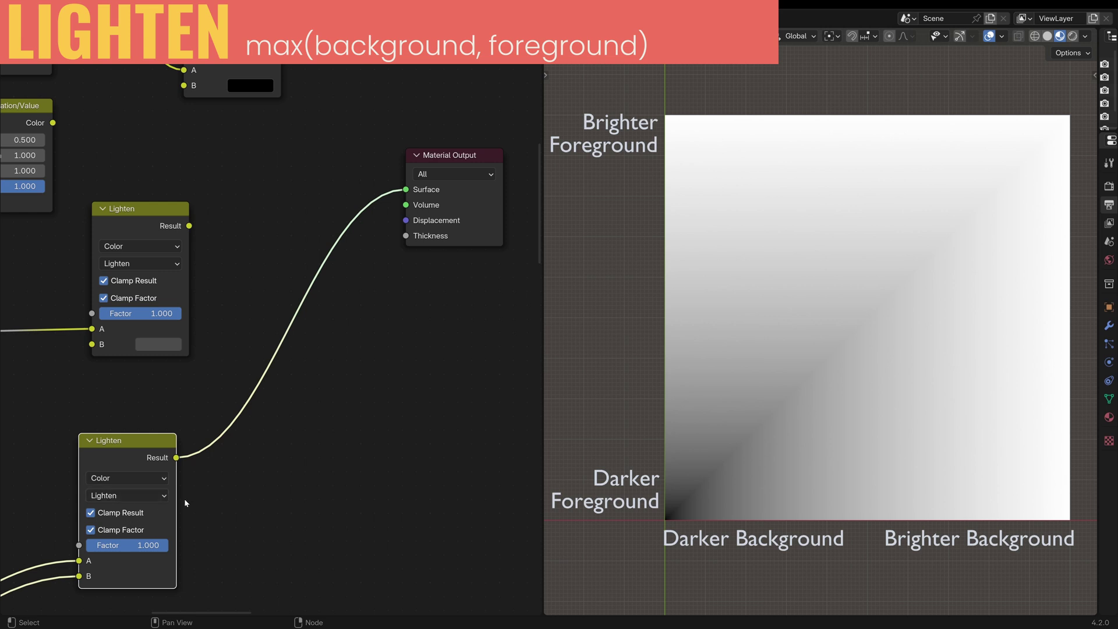
# Preview the noise texture's Lighten node on the plane, and raise the B colours of the noise's and image's Lighten nodes to white.
pyautogui.moveTo(154, 213); pyautogui.dragTo(169, 210)
pyautogui.keyDown('ctrl'); pyautogui.keyDown('shift'); pyautogui.click(168, 210); pyautogui.keyUp('shift'); pyautogui.keyUp('ctrl')
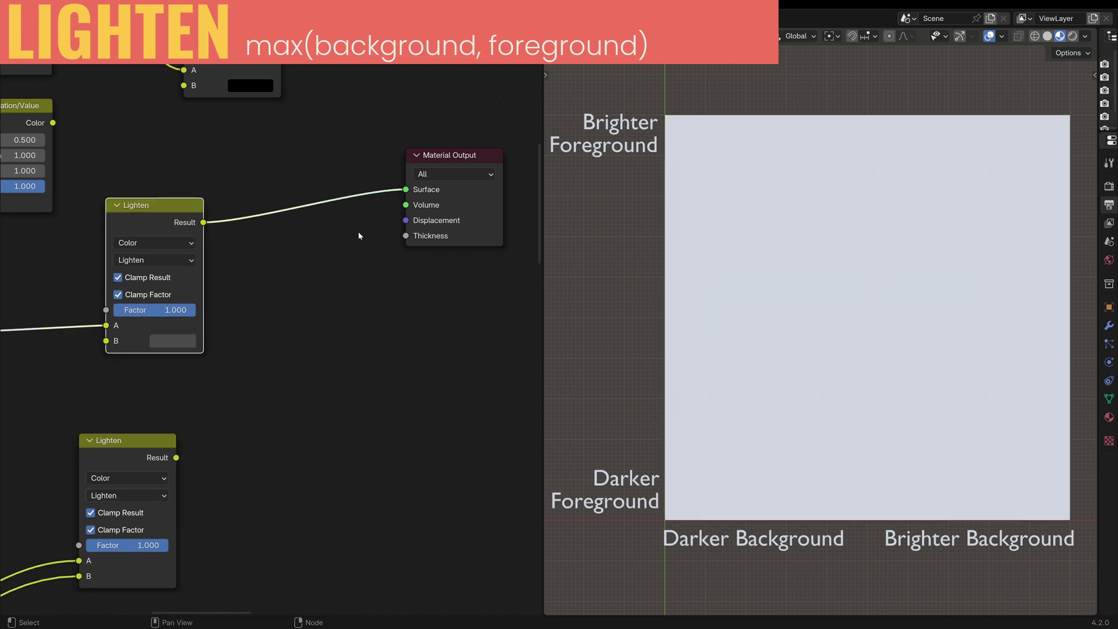
pyautogui.click(173, 342)
pyautogui.moveTo(289, 206); pyautogui.dragTo(294, 124)
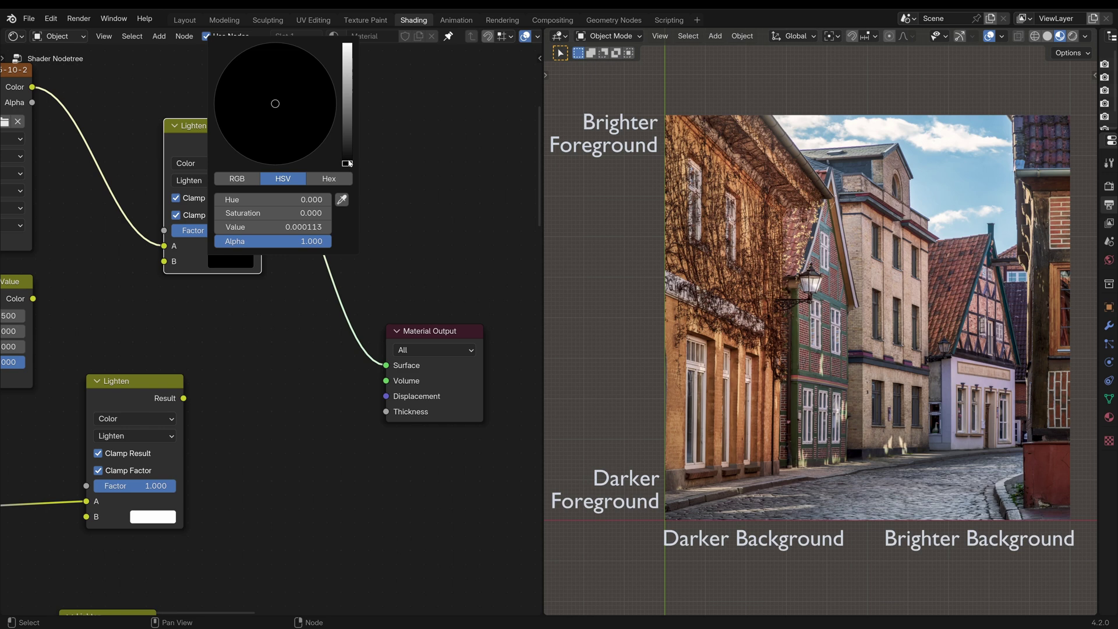
pyautogui.moveTo(349, 166); pyautogui.dragTo(347, 44)
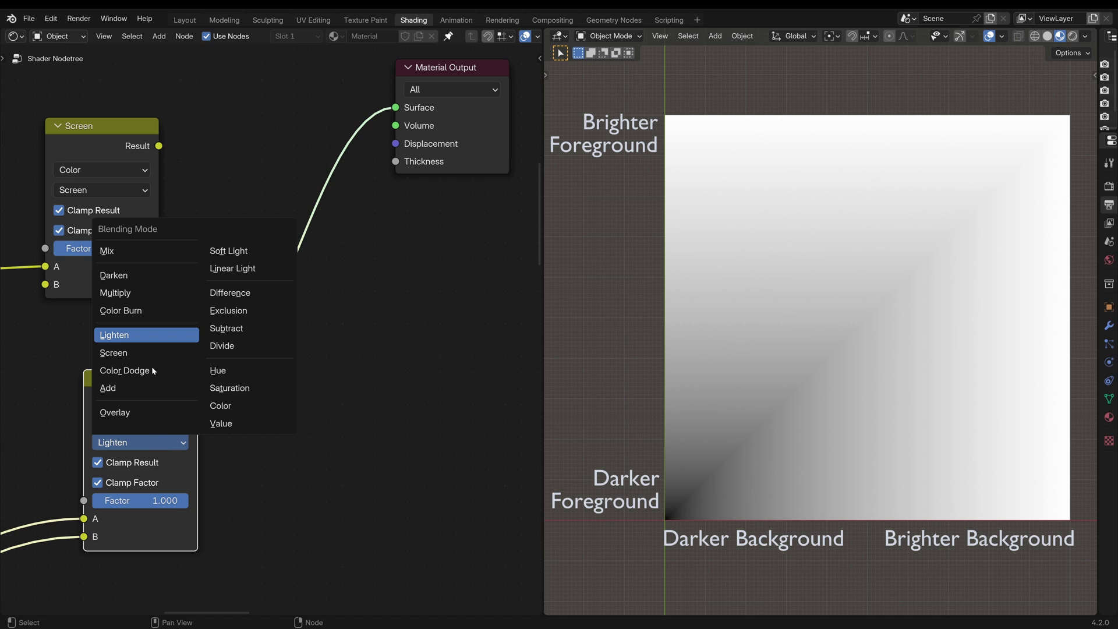
# Switch the gradients' Mix node to Darken and back to Lighten to compare the two modes.
pyautogui.click(127, 276)
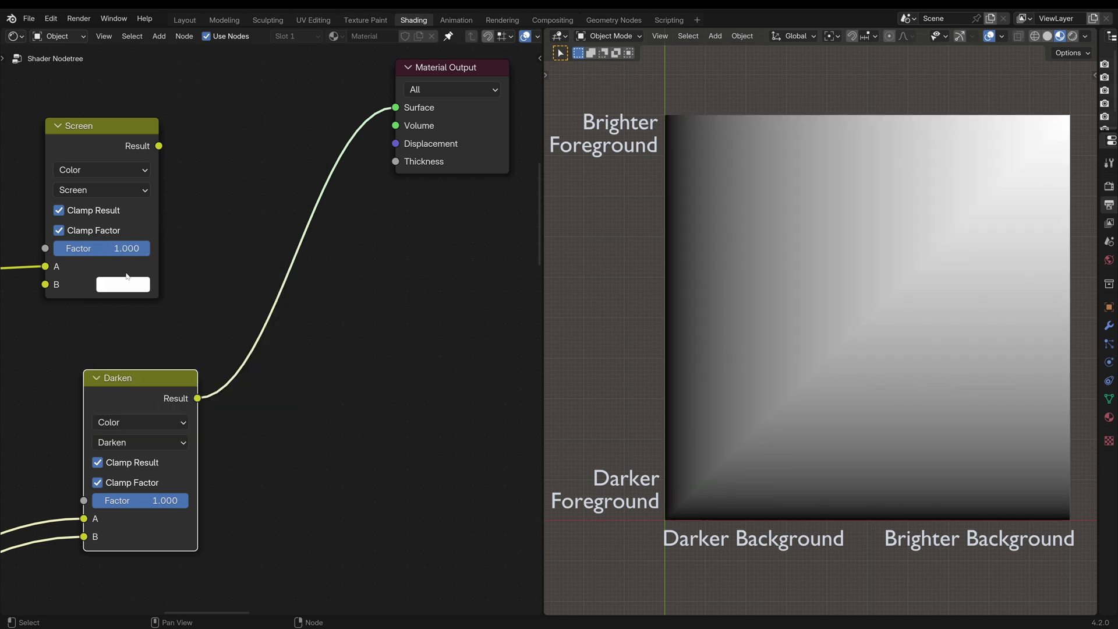
pyautogui.click(164, 442)
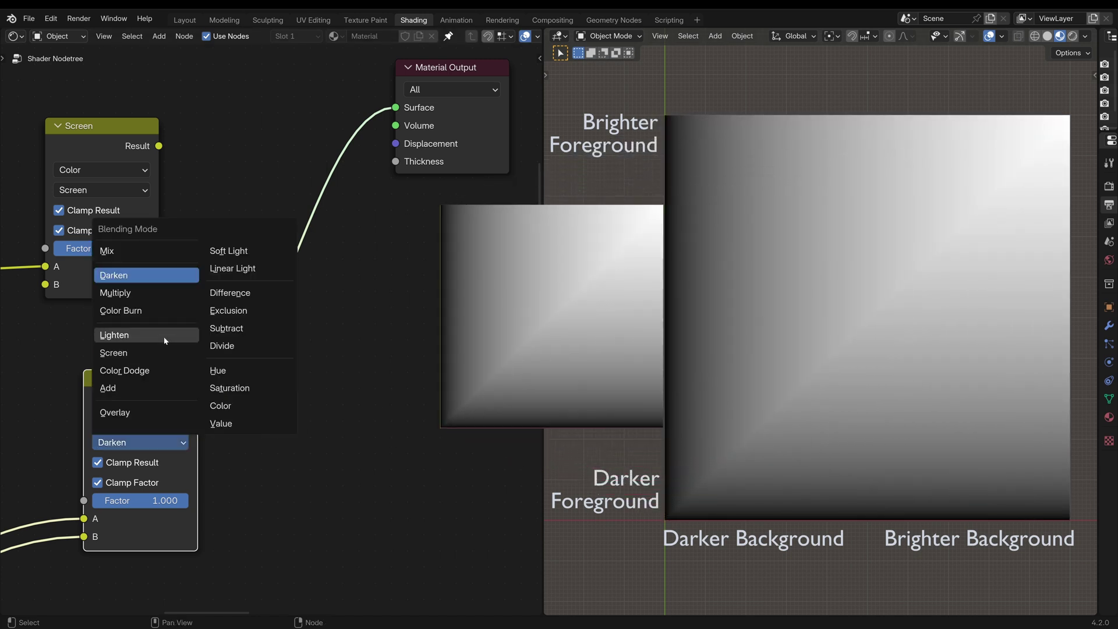
pyautogui.click(165, 340)
pyautogui.click(169, 443)
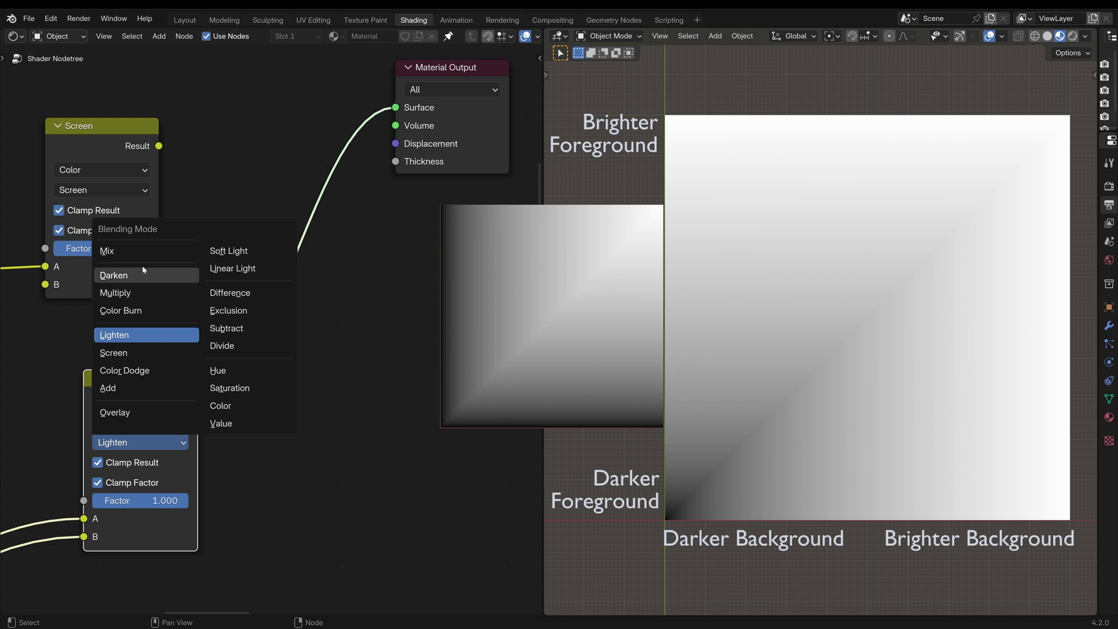
# Insert an Invert Color node between the gradients' Lighten node and the Material Output, and rotate the plane to compare with Darken.
pyautogui.hotkey('shift', 'a')
pyautogui.write('inve')
pyautogui.press('Return')
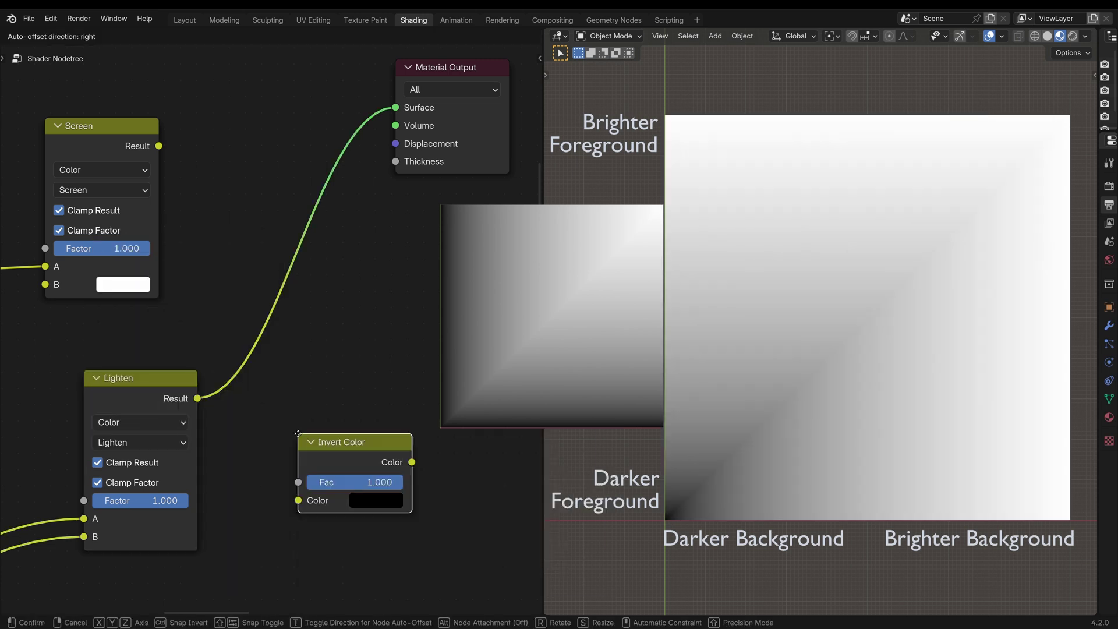
pyautogui.click(250, 304)
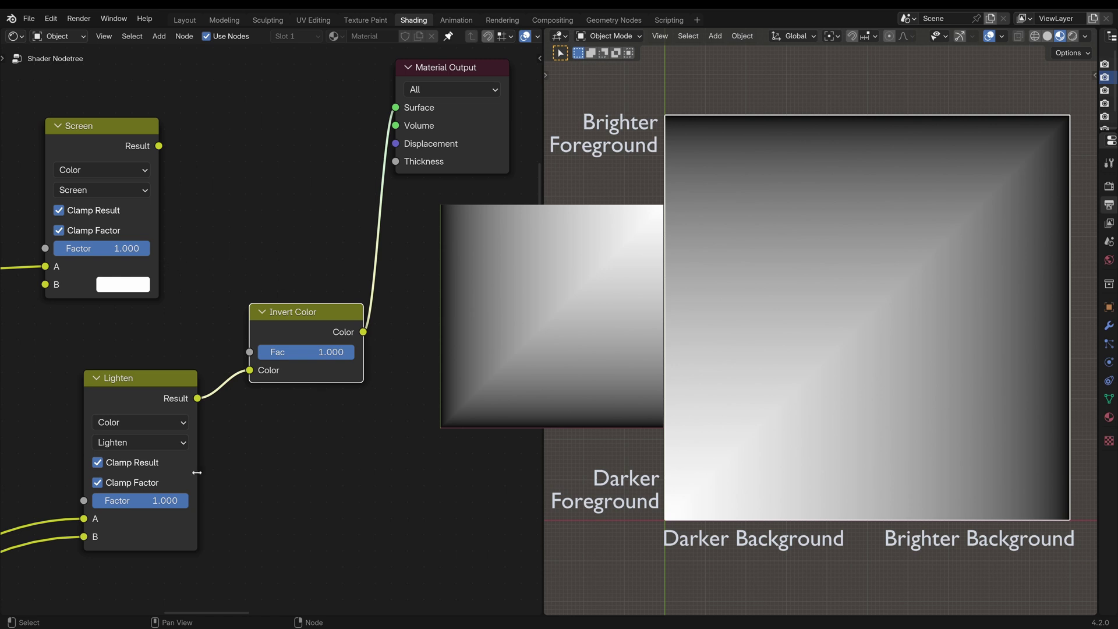
pyautogui.press('r')
pyautogui.click(872, 420)
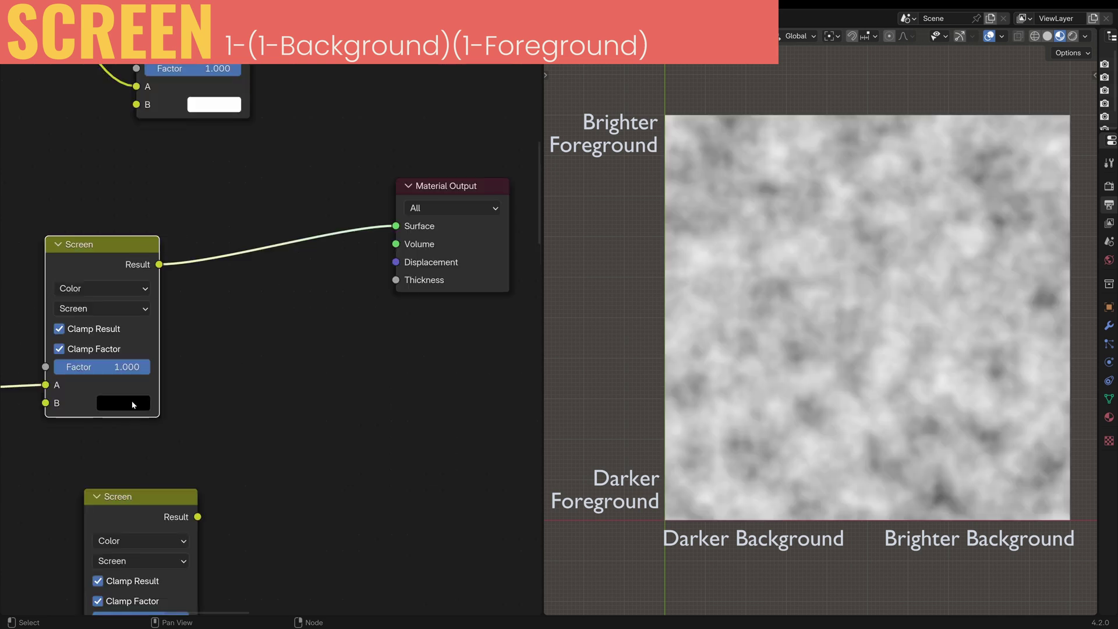
# Raise the B colours of the noise texture's and image's Screen nodes to white.
pyautogui.click(133, 404)
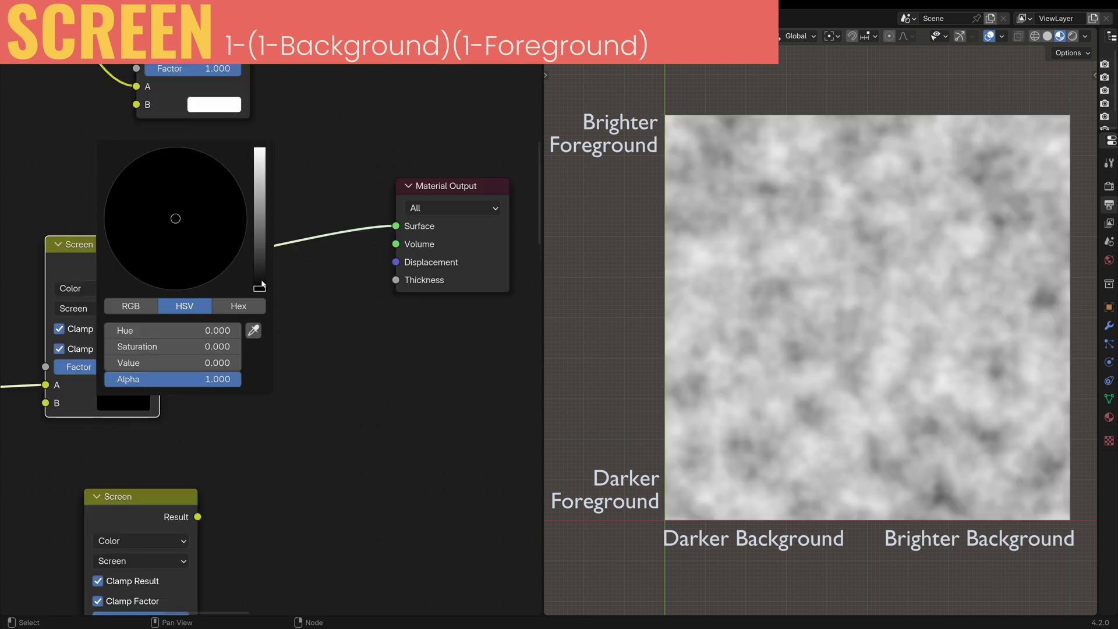
pyautogui.moveTo(259, 284); pyautogui.dragTo(259, 149)
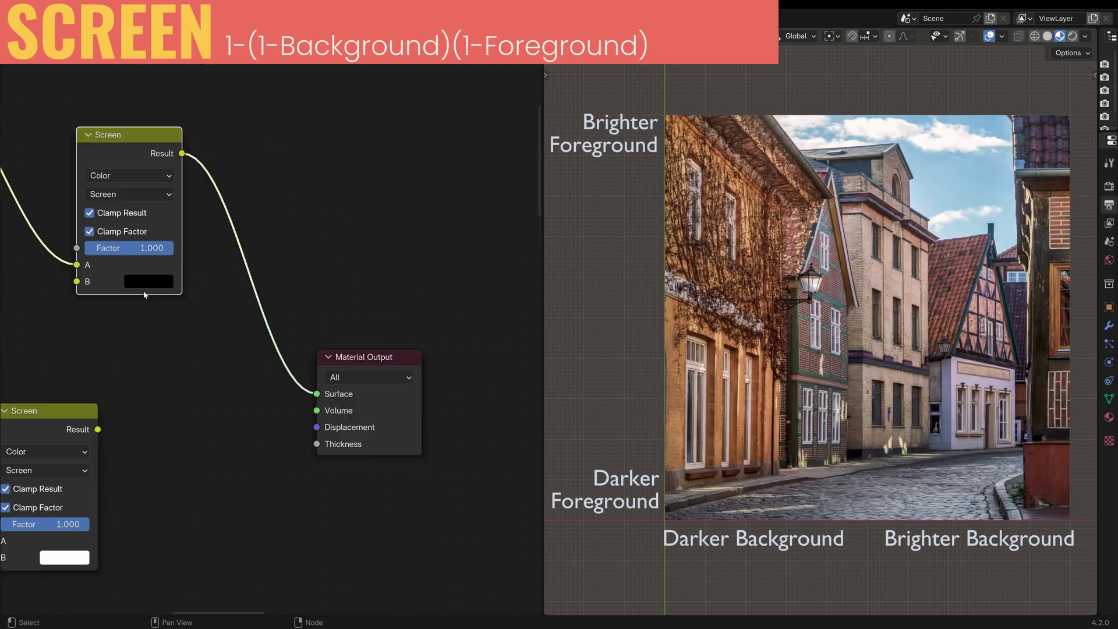
pyautogui.click(148, 281)
pyautogui.moveTo(277, 177); pyautogui.dragTo(274, 70)
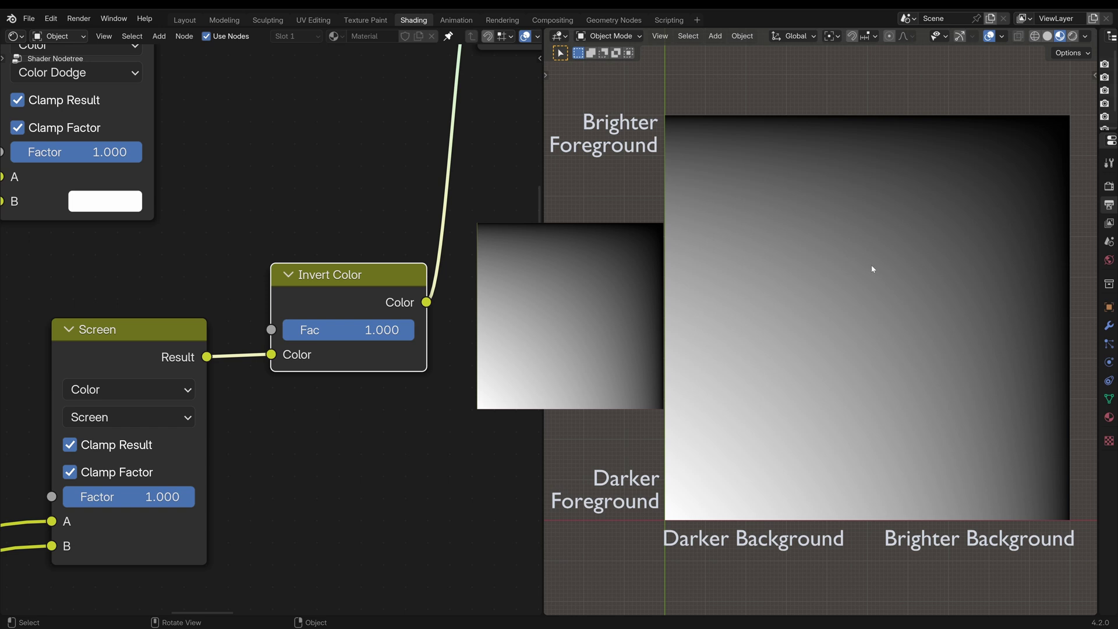
# Delete the Invert Color node after comparing Screen with Multiply, and set the gradients' Mix node to Color Dodge.
pyautogui.keyDown('ctrl'); pyautogui.scroll(3, 104, 418); pyautogui.keyUp('ctrl')
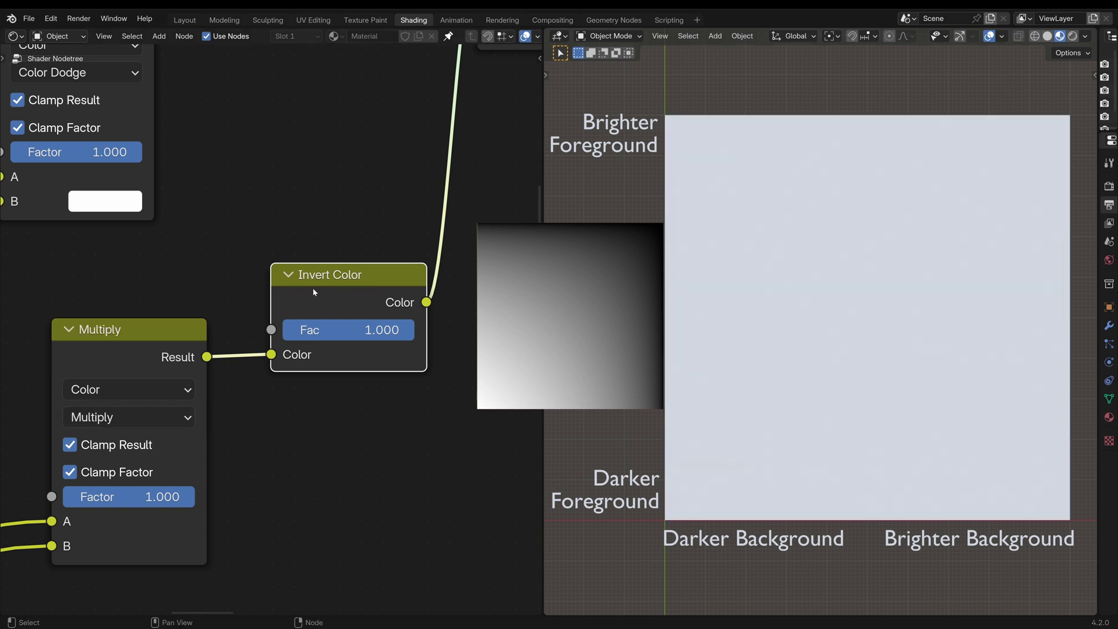
pyautogui.press('x')
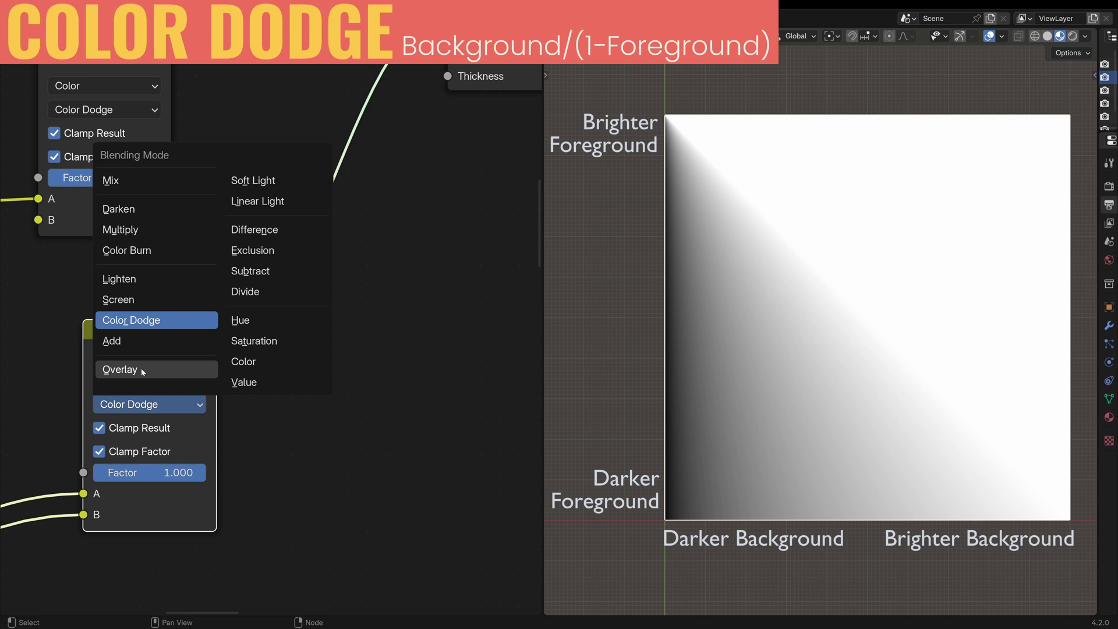
pyautogui.click(136, 324)
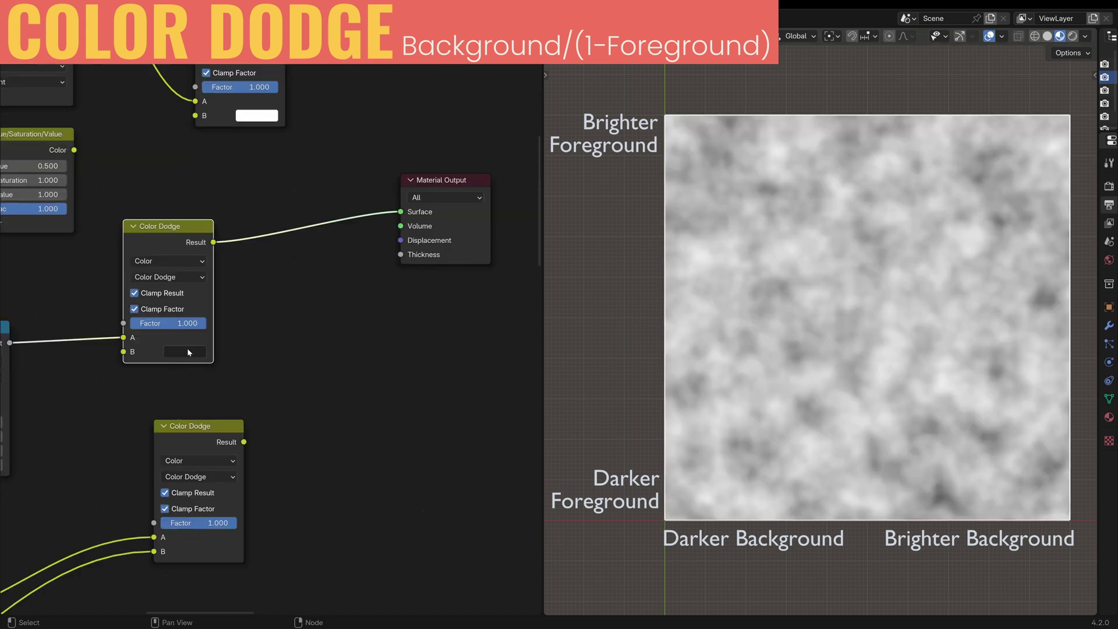
# Brighten the B colours of the noise texture's and image's Color Dodge nodes to white.
pyautogui.click(187, 352)
pyautogui.moveTo(293, 246); pyautogui.dragTo(293, 219)
pyautogui.moveTo(229, 320); pyautogui.dragTo(309, 320)
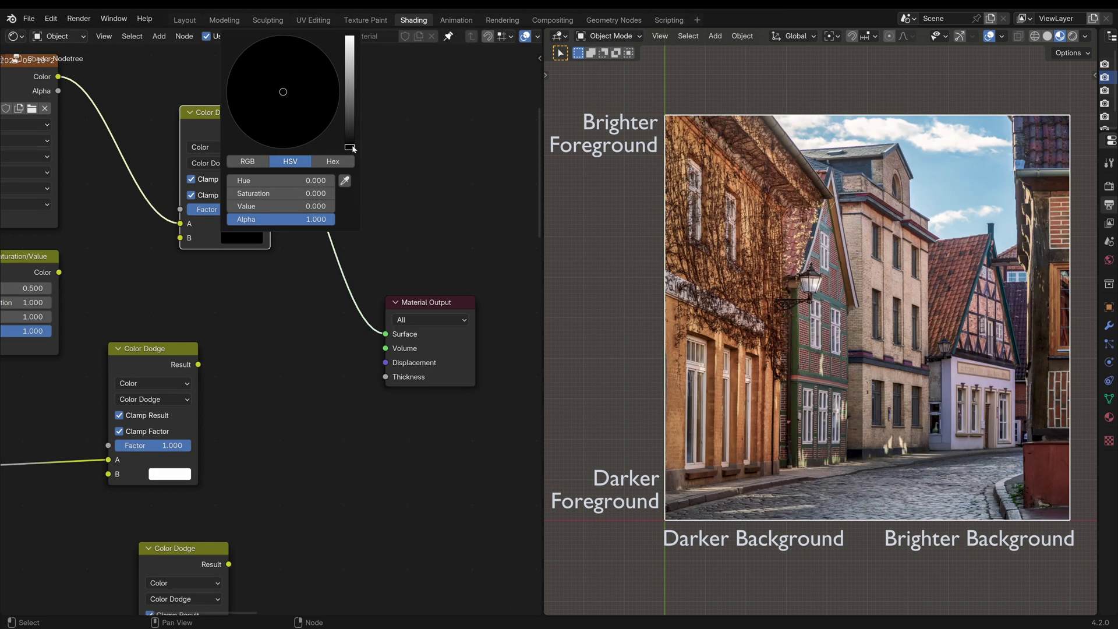
pyautogui.moveTo(350, 147); pyautogui.dragTo(349, 37)
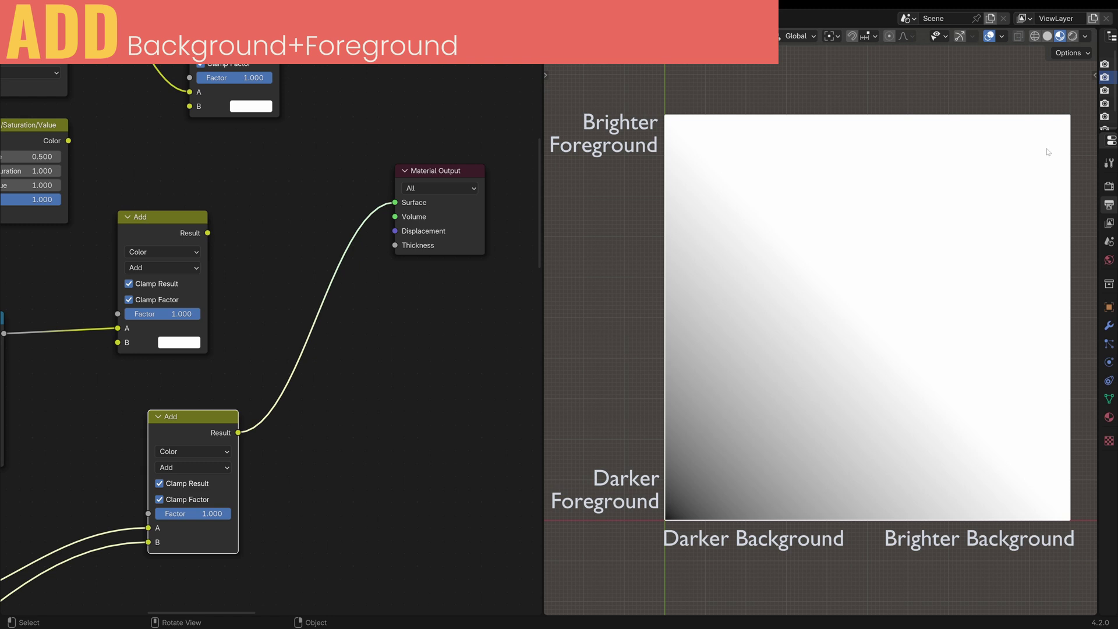
# Raise the B colours of the noise texture's and image's Add nodes to white.
pyautogui.click(179, 342)
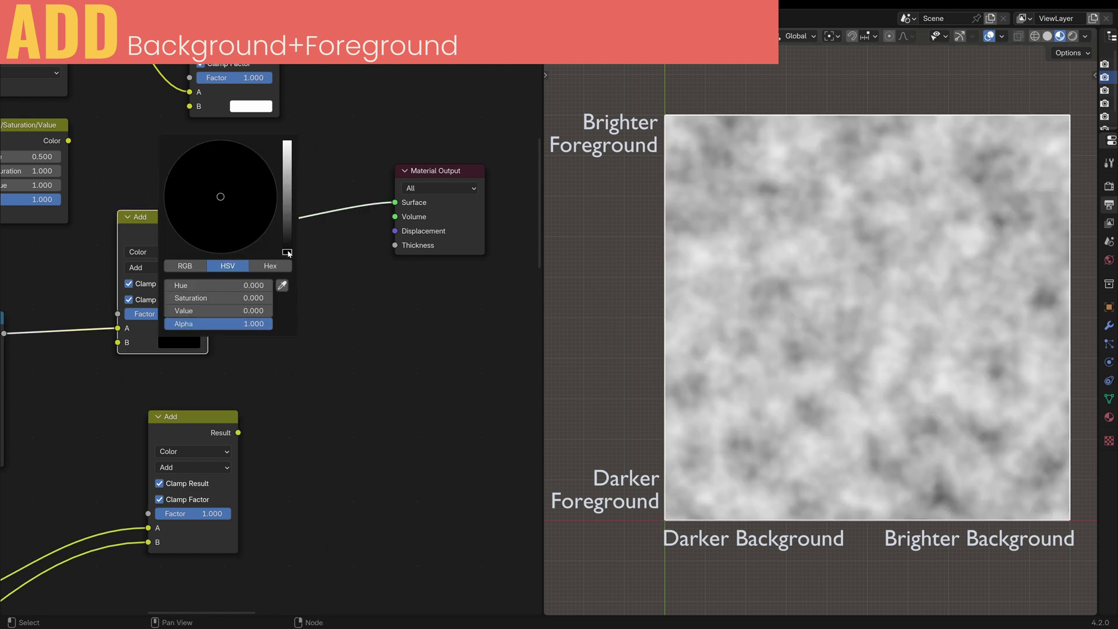
pyautogui.moveTo(288, 253); pyautogui.dragTo(287, 142)
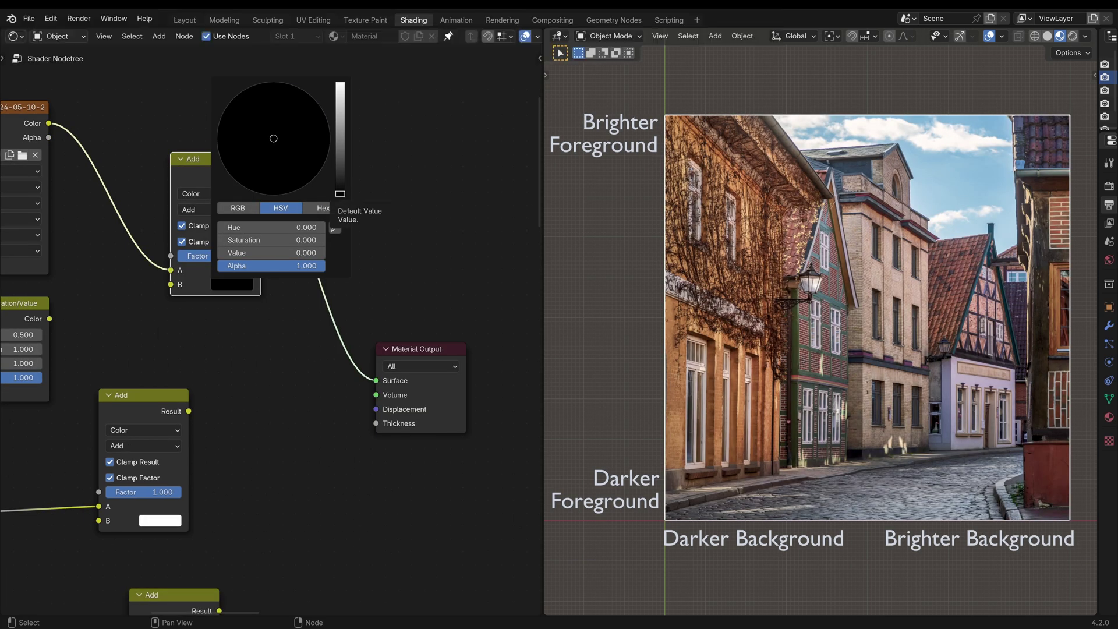
pyautogui.moveTo(340, 193); pyautogui.dragTo(340, 83)
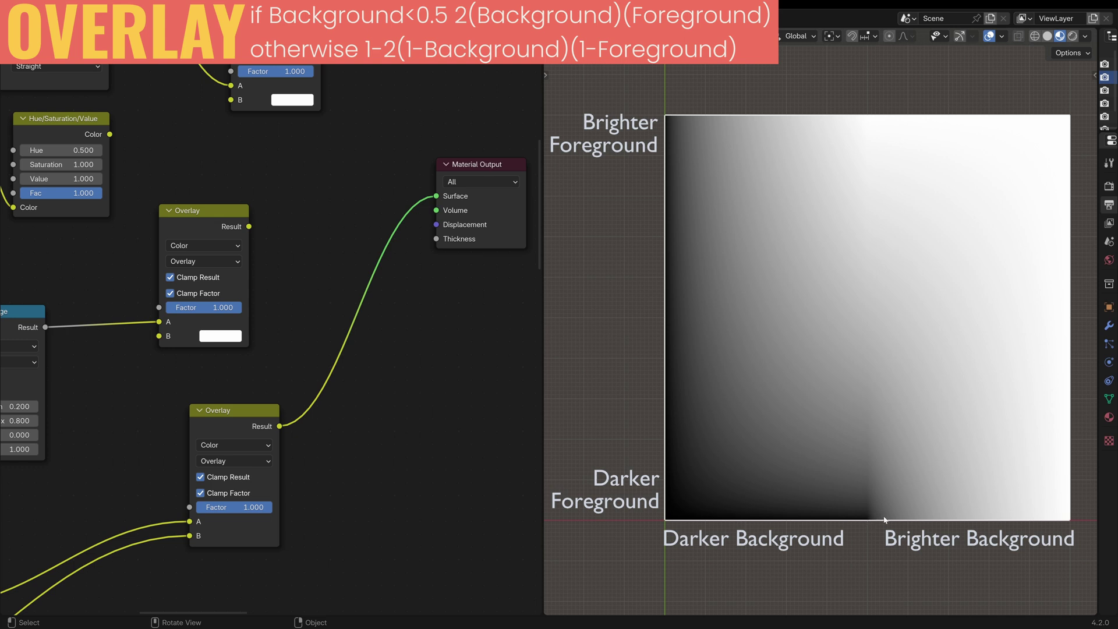
# Preview the noise texture's Overlay node on the plane, lower its B colour to black, and set that colour's value to 0.5.
pyautogui.keyDown('ctrl'); pyautogui.keyDown('shift'); pyautogui.click(215, 216); pyautogui.keyUp('shift'); pyautogui.keyUp('ctrl')
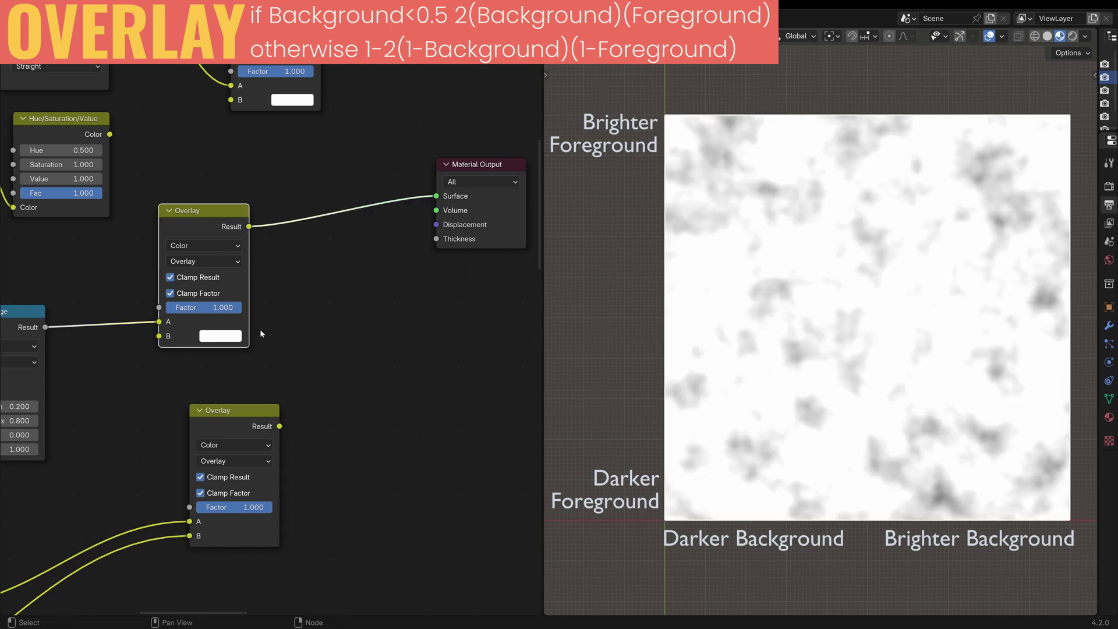
pyautogui.click(222, 336)
pyautogui.moveTo(329, 136); pyautogui.dragTo(329, 246)
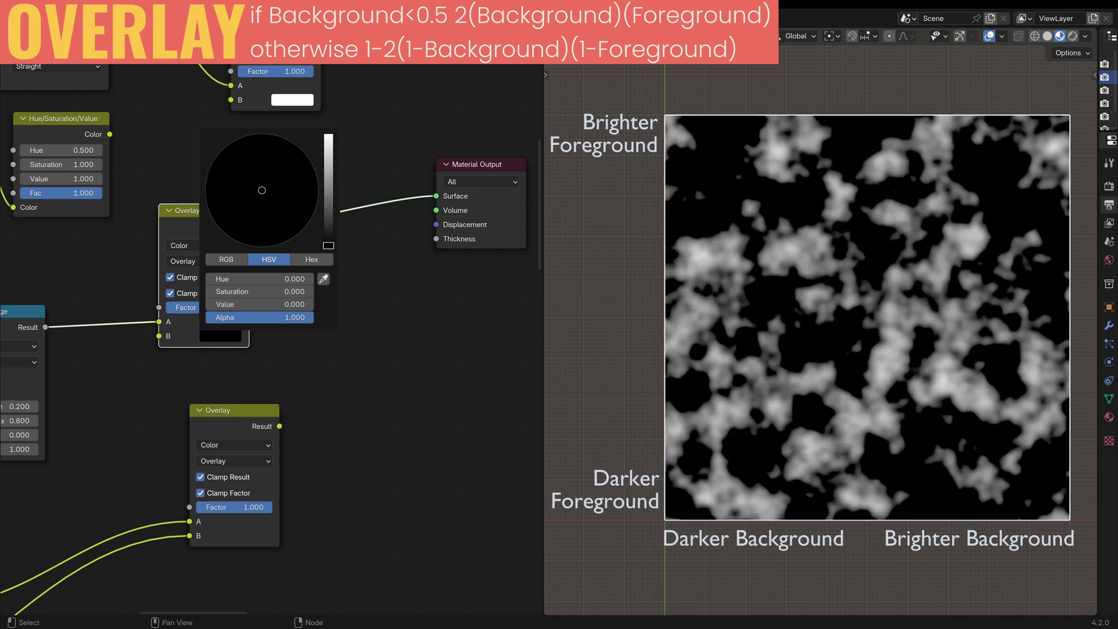
pyautogui.click(284, 305)
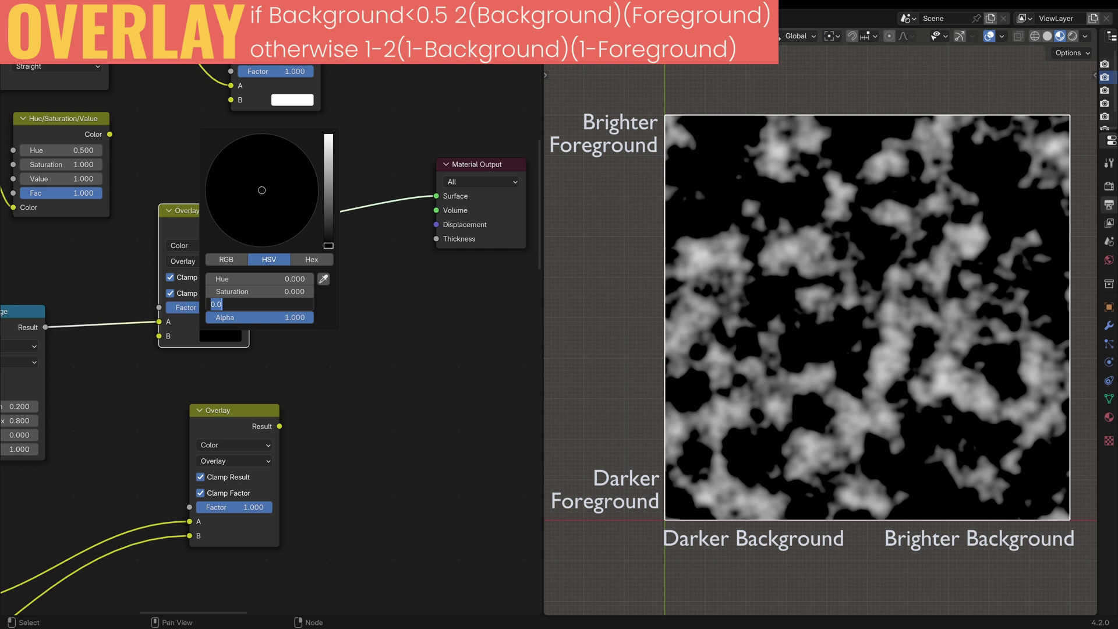
pyautogui.write('.5')
pyautogui.press('Return')
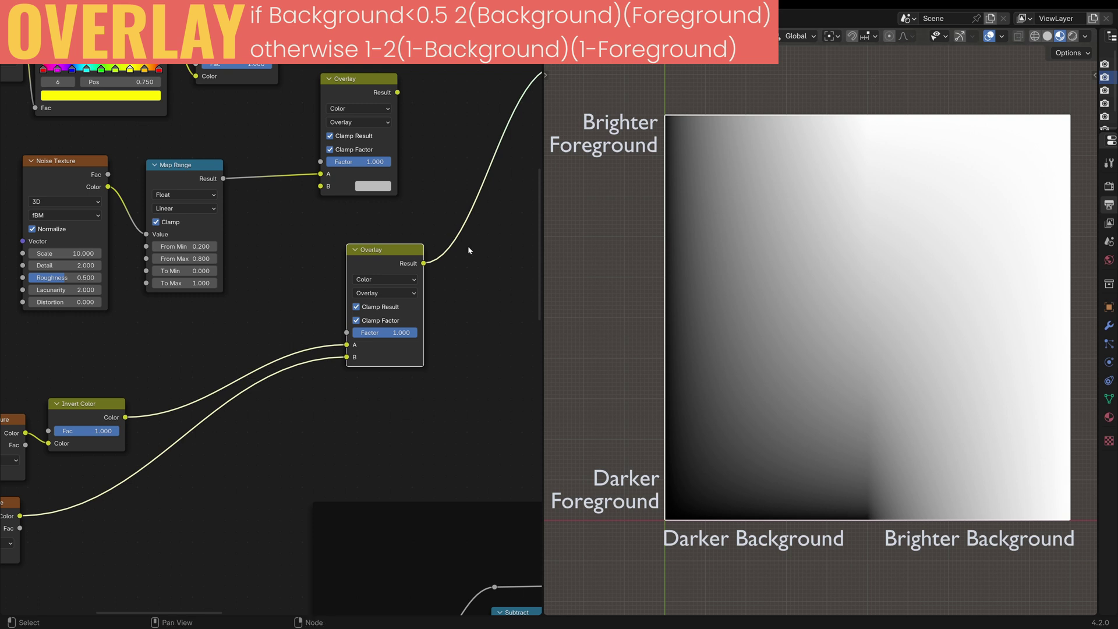
# Preview the gradient texture feeding the Overlay node's B input, and darken the B colour of the noise texture's Overlay node toward black.
pyautogui.keyDown('ctrl'); pyautogui.keyDown('shift'); pyautogui.click(9, 508); pyautogui.keyUp('shift'); pyautogui.keyUp('ctrl')
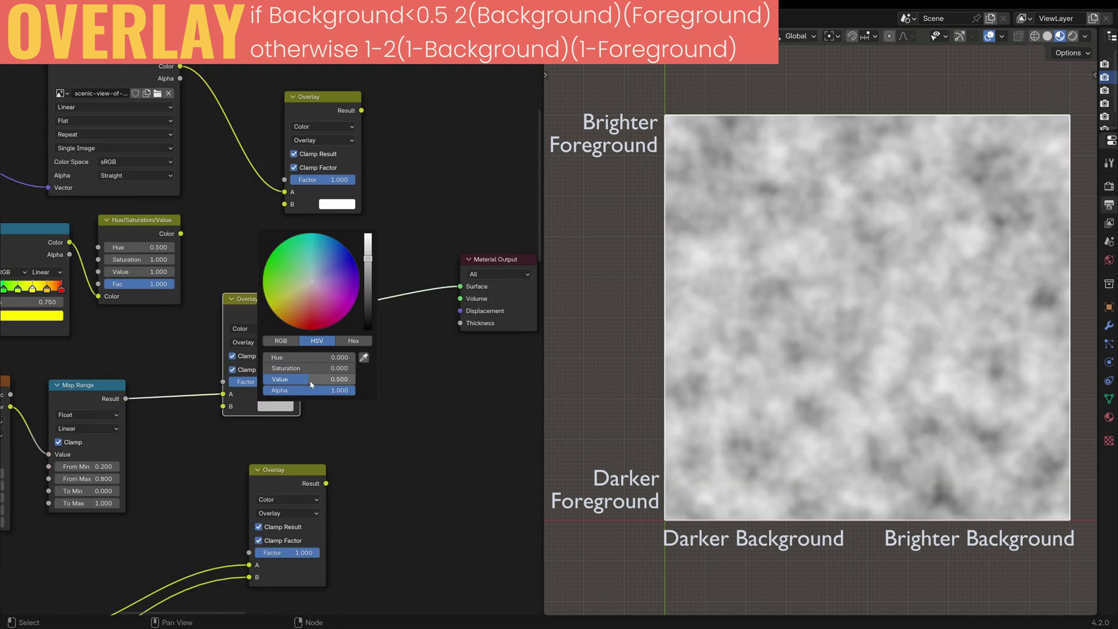
pyautogui.moveTo(310, 379); pyautogui.dragTo(265, 379)
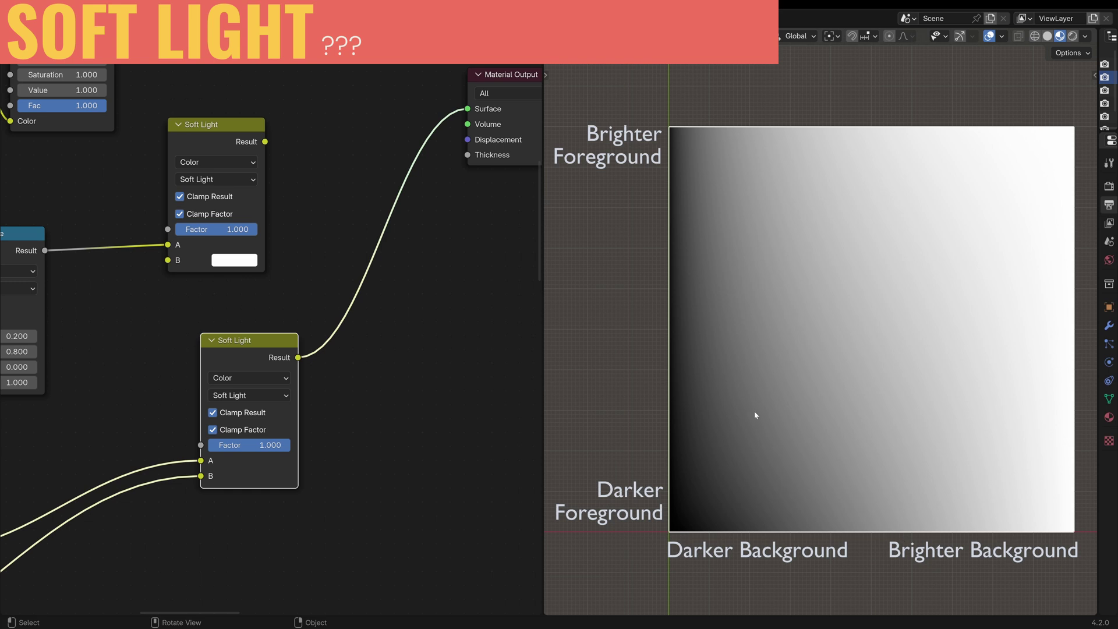
# Switch the gradients' Mix node back and forth between Overlay and Soft Light to compare the two modes, ending on Soft Light.
pyautogui.keyDown('ctrl'); pyautogui.scroll(1, 264, 396); pyautogui.keyUp('ctrl')
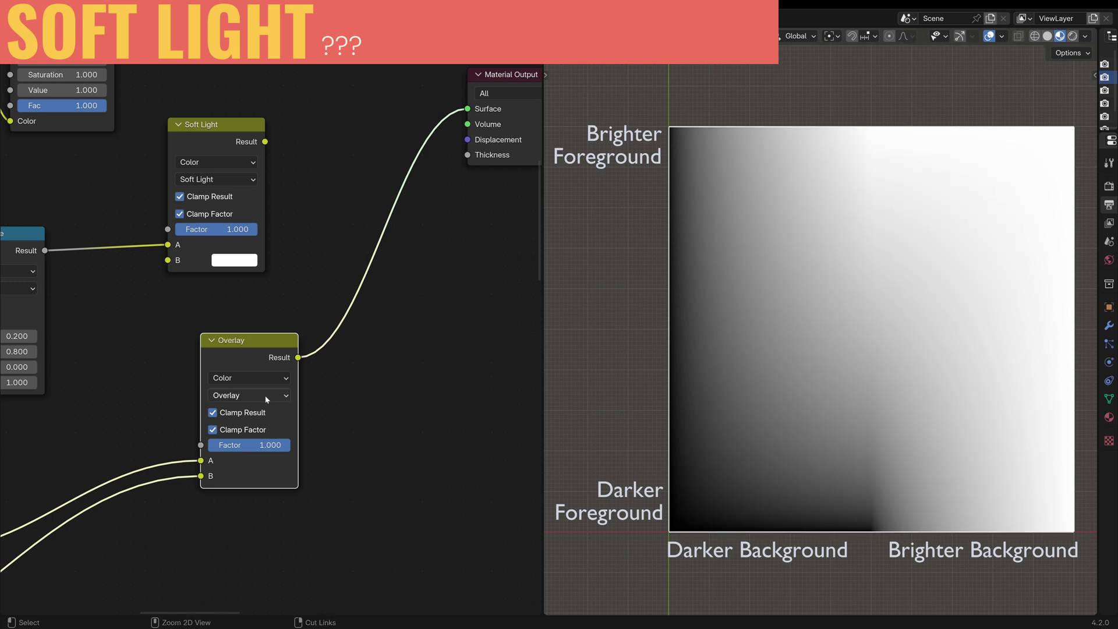
pyautogui.keyDown('ctrl'); pyautogui.scroll(-1, 264, 396); pyautogui.keyUp('ctrl')
pyautogui.keyDown('ctrl'); pyautogui.scroll(1, 264, 396); pyautogui.keyUp('ctrl')
pyautogui.keyDown('ctrl'); pyautogui.scroll(-1, 265, 396); pyautogui.keyUp('ctrl')
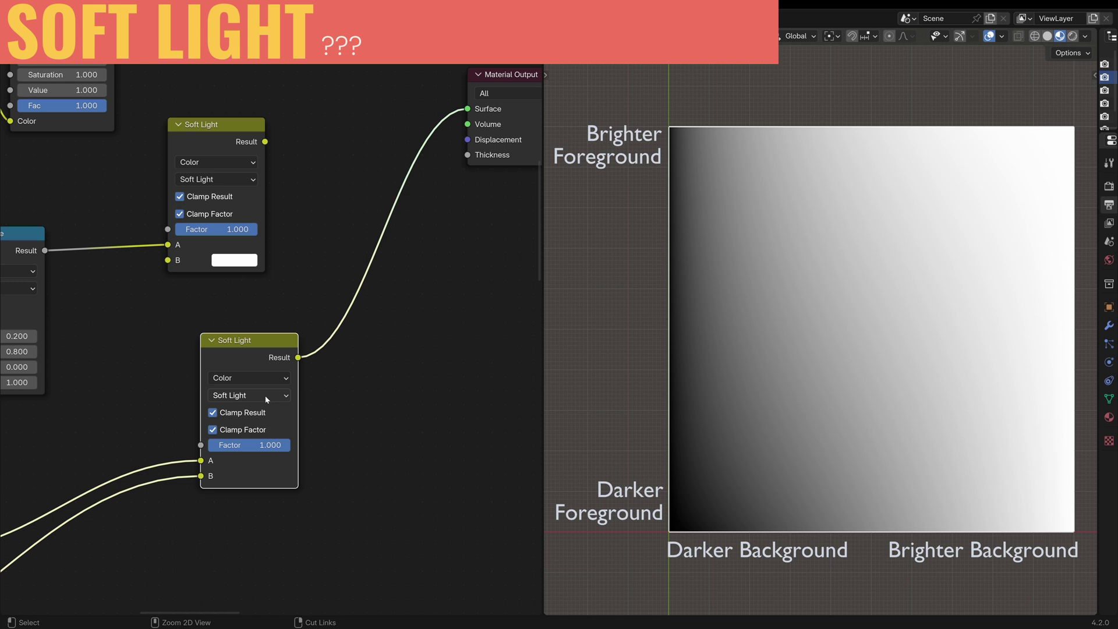
pyautogui.keyDown('ctrl'); pyautogui.scroll(1, 262, 397); pyautogui.keyUp('ctrl')
pyautogui.keyDown('ctrl'); pyautogui.scroll(-1, 263, 397); pyautogui.keyUp('ctrl')
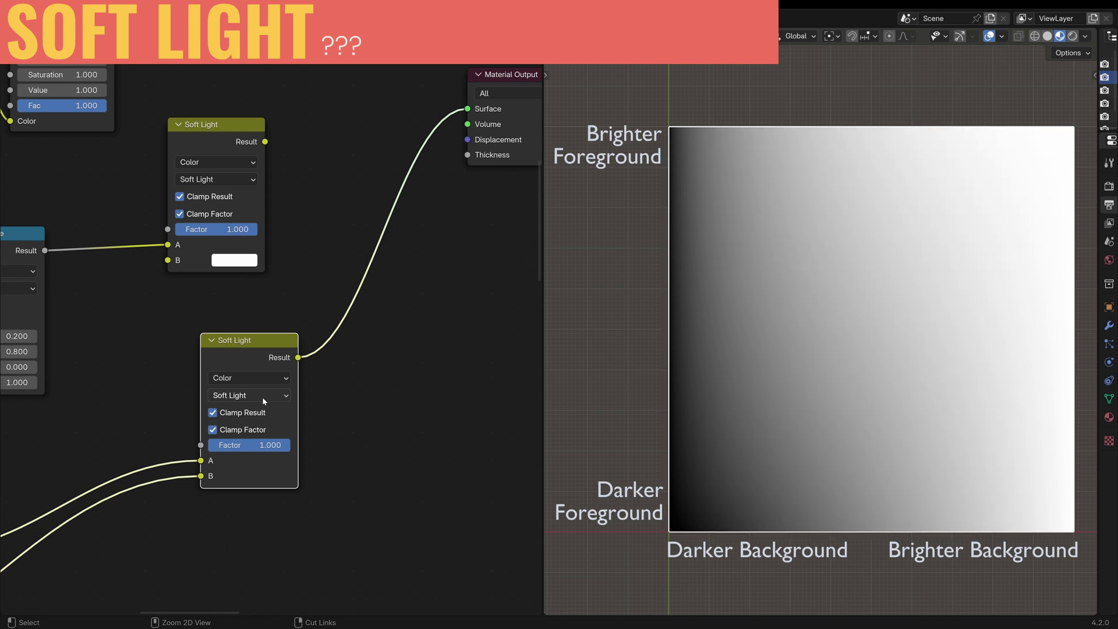
pyautogui.keyDown('ctrl'); pyautogui.scroll(1, 262, 396); pyautogui.keyUp('ctrl')
pyautogui.keyDown('ctrl'); pyautogui.scroll(-1, 261, 396); pyautogui.keyUp('ctrl')
pyautogui.keyDown('ctrl'); pyautogui.scroll(1, 261, 396); pyautogui.keyUp('ctrl')
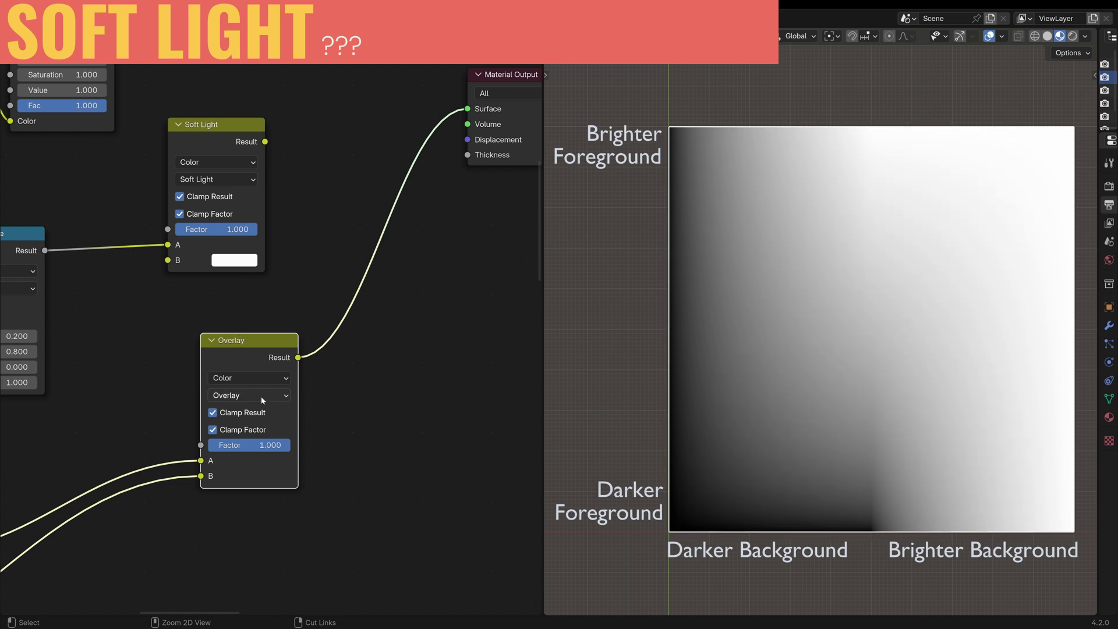
pyautogui.keyDown('ctrl'); pyautogui.scroll(-1, 261, 396); pyautogui.keyUp('ctrl')
pyautogui.keyDown('ctrl'); pyautogui.scroll(1, 261, 396); pyautogui.keyUp('ctrl')
pyautogui.keyDown('ctrl'); pyautogui.scroll(-1, 261, 396); pyautogui.keyUp('ctrl')
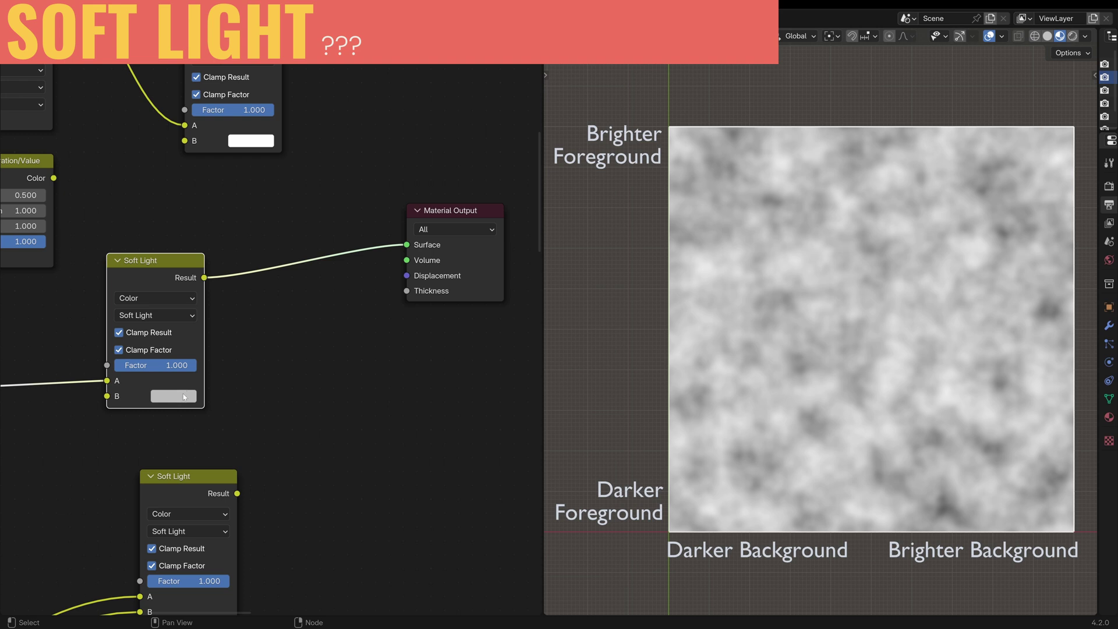
# Darken the B colour of the noise texture's Soft Light node and brighten it to white, and adjust the image's Soft Light B colour.
pyautogui.click(185, 397)
pyautogui.moveTo(215, 364); pyautogui.dragTo(157, 364)
pyautogui.moveTo(290, 258); pyautogui.dragTo(290, 227)
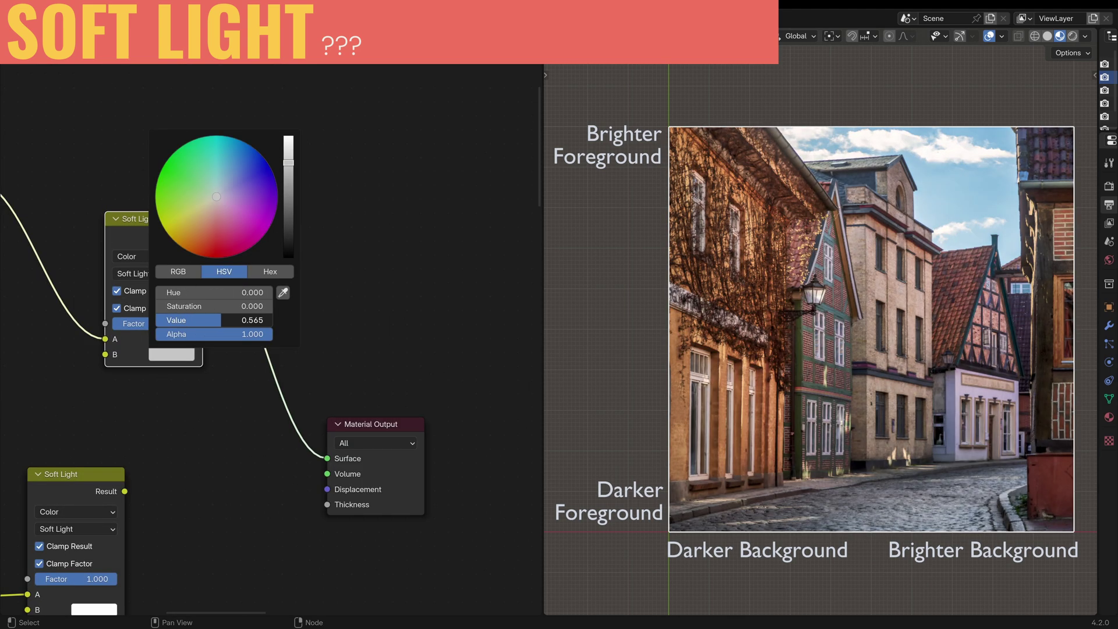
pyautogui.moveTo(288, 198)
pyautogui.mouseDown()
pyautogui.moveTo(288, 137)
pyautogui.moveTo(288, 198)
pyautogui.mouseUp()
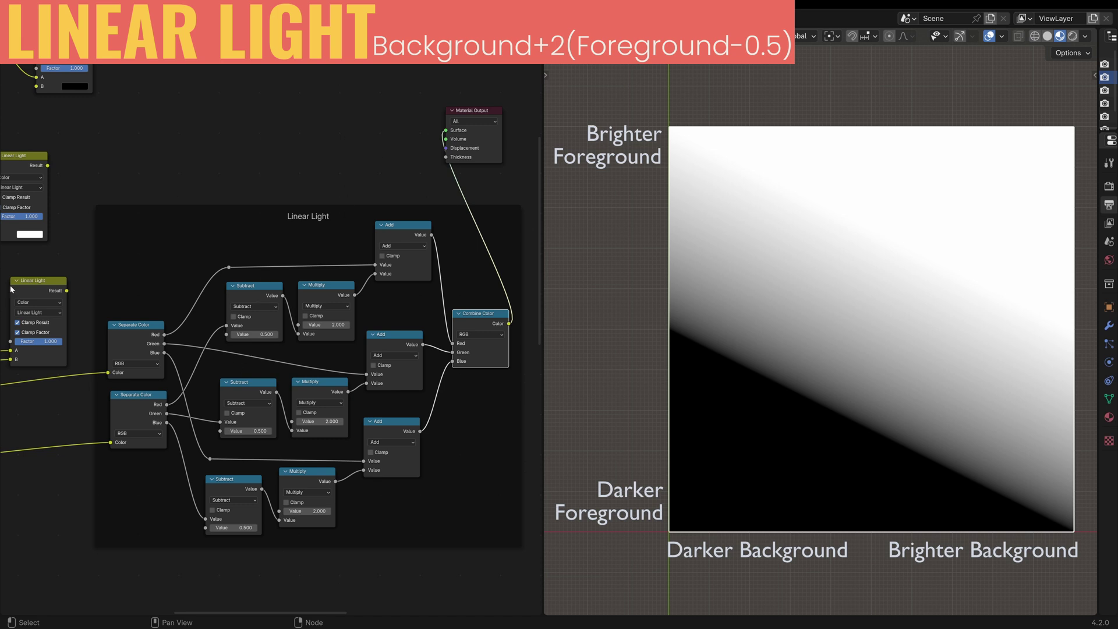
# Alternate the preview between the gradients' Linear Light node and the Combine Color node of the Linear Light math setup to compare them.
pyautogui.keyDown('ctrl'); pyautogui.keyDown('shift'); pyautogui.click(48, 281); pyautogui.keyUp('shift'); pyautogui.keyUp('ctrl')
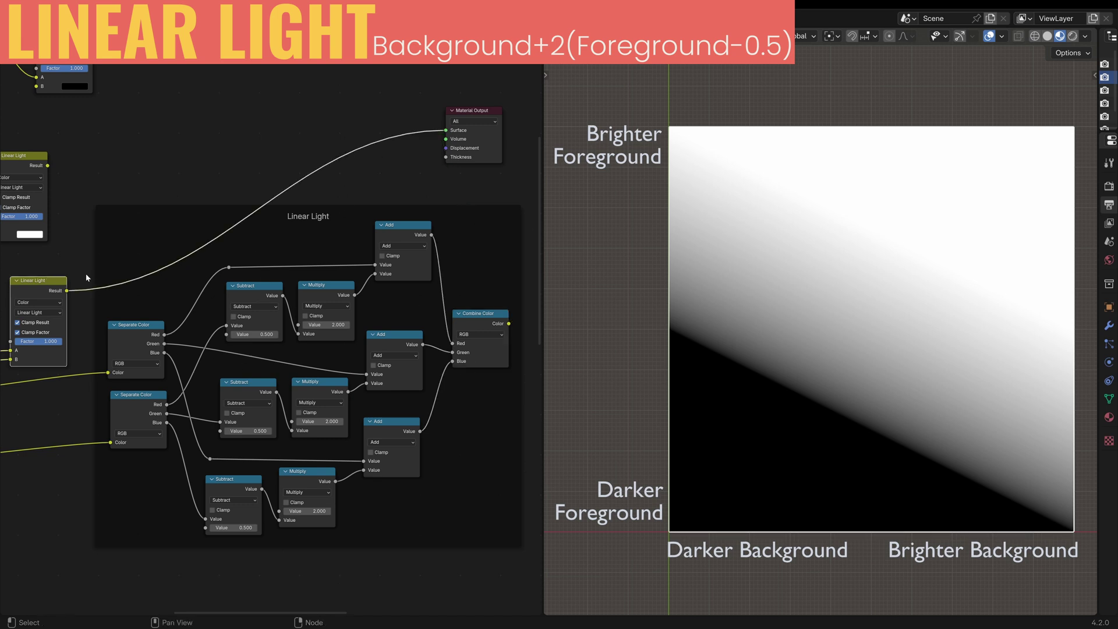
pyautogui.keyDown('ctrl'); pyautogui.keyDown('shift'); pyautogui.click(503, 315); pyautogui.keyUp('shift'); pyautogui.keyUp('ctrl')
pyautogui.keyDown('ctrl'); pyautogui.keyDown('shift'); pyautogui.click(61, 295); pyautogui.keyUp('shift'); pyautogui.keyUp('ctrl')
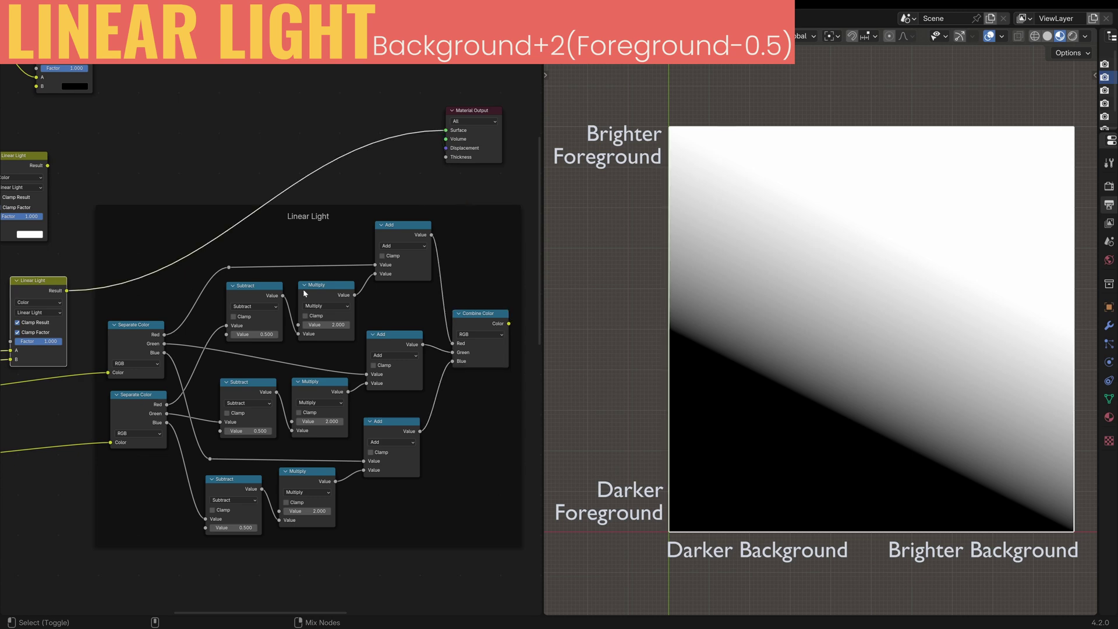
pyautogui.keyDown('ctrl'); pyautogui.keyDown('shift'); pyautogui.click(454, 313); pyautogui.keyUp('shift'); pyautogui.keyUp('ctrl')
pyautogui.scroll(1, 230, 364)
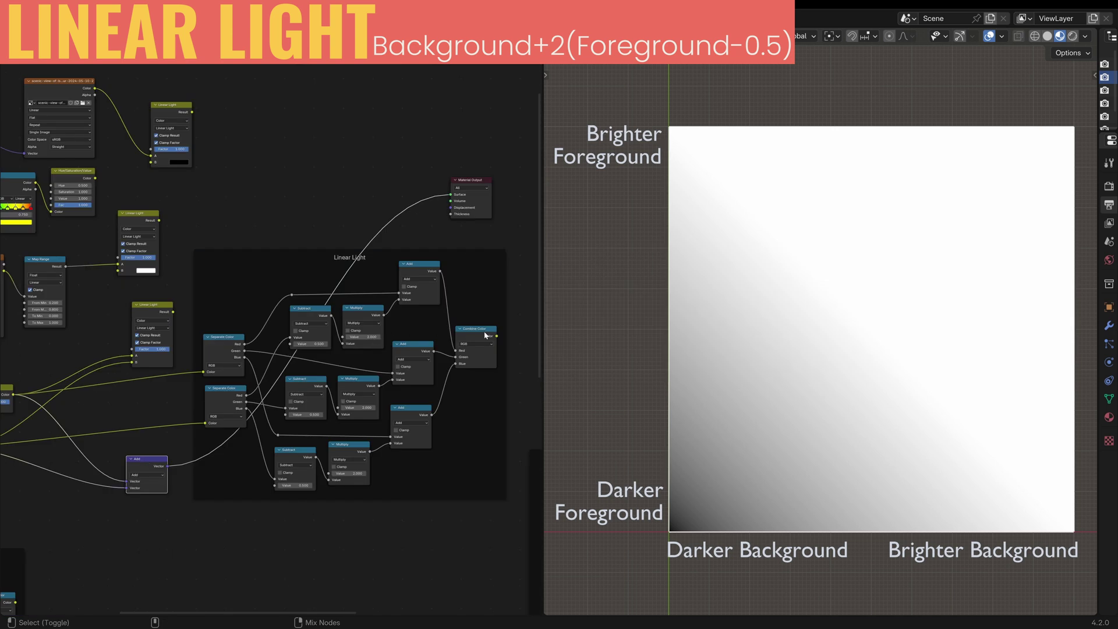
pyautogui.keyDown('ctrl'); pyautogui.keyDown('shift'); pyautogui.click(484, 331); pyautogui.keyUp('shift'); pyautogui.keyUp('ctrl')
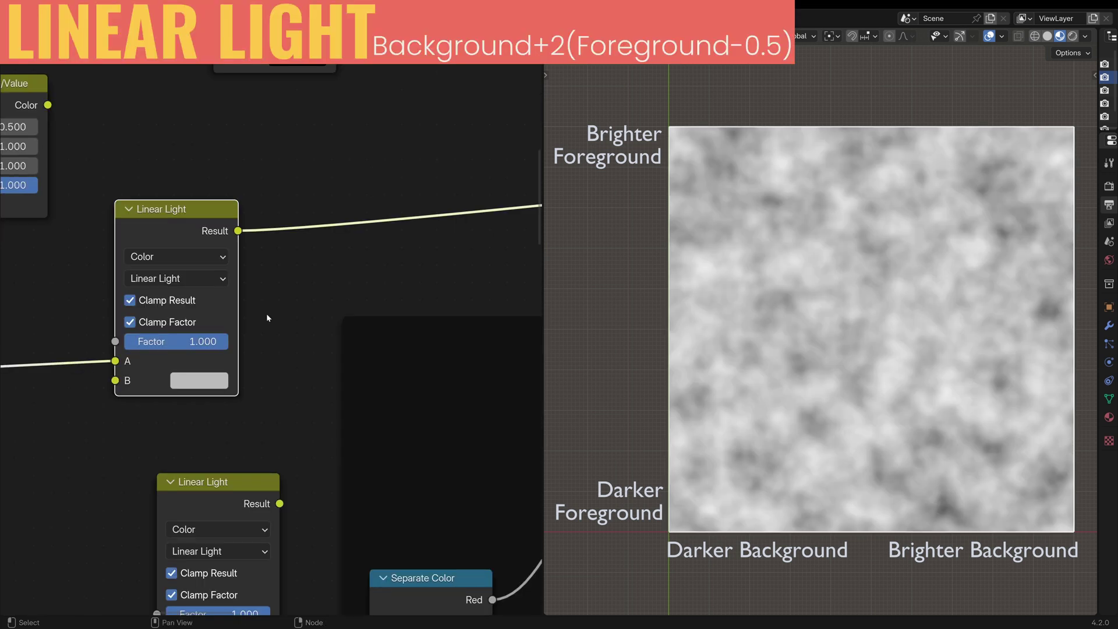
# Darken the noise texture's B colour to black in Linear Light mode, and brighten it to white in Difference mode.
pyautogui.click(199, 380)
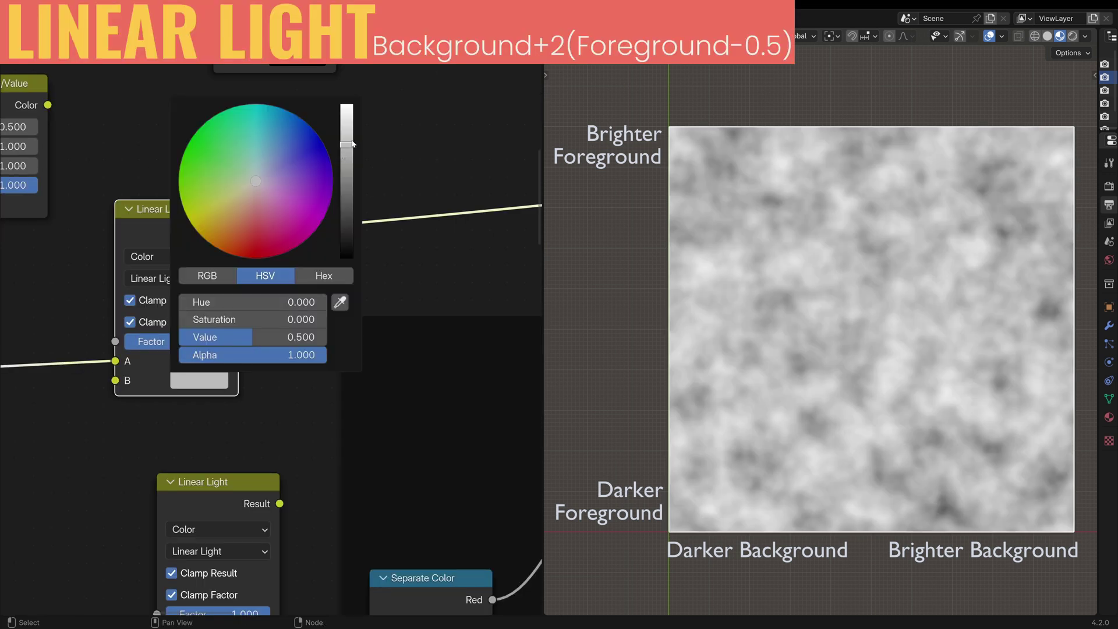
pyautogui.moveTo(346, 149); pyautogui.dragTo(346, 256)
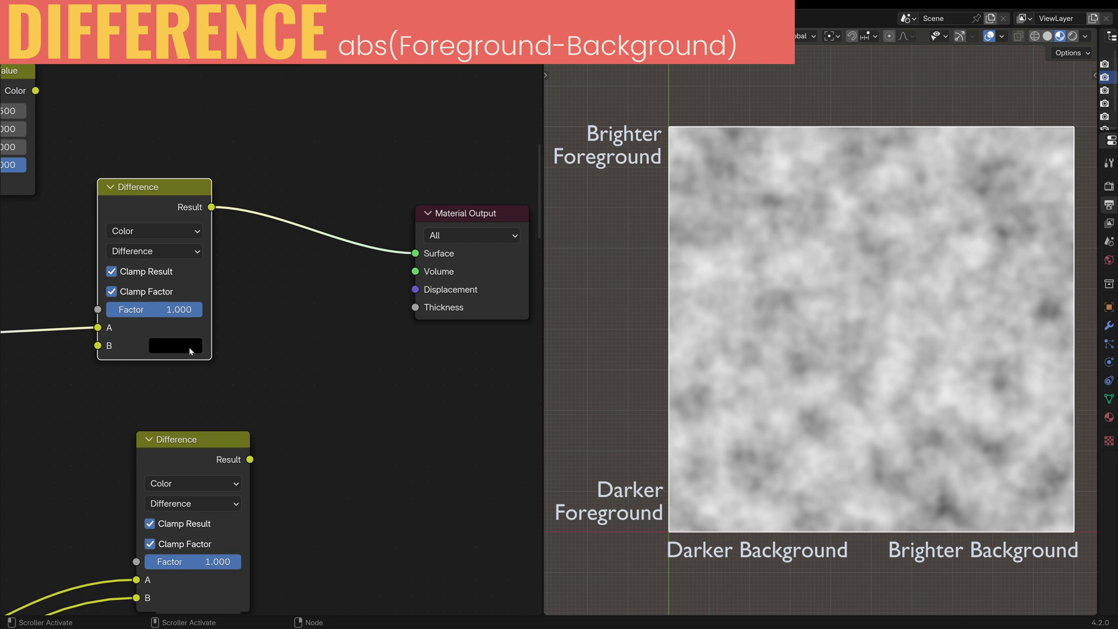
pyautogui.click(189, 347)
pyautogui.click(175, 345)
pyautogui.click(317, 92)
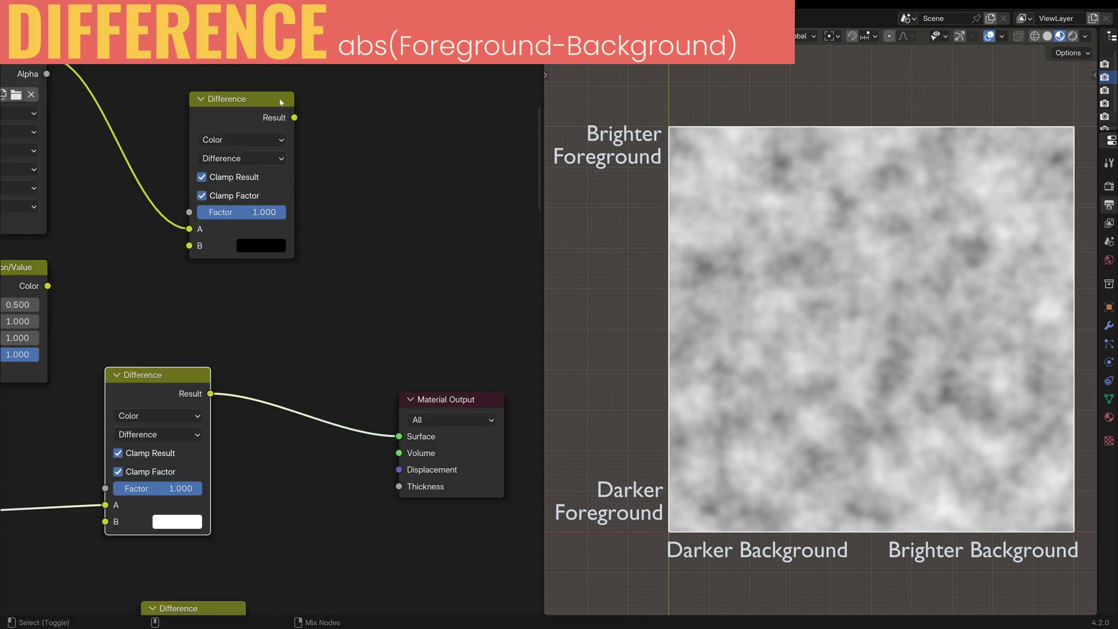
# Preview the image's Difference node on the plane and raise its B colour to white.
pyautogui.keyDown('ctrl'); pyautogui.keyDown('shift'); pyautogui.click(275, 227); pyautogui.keyUp('shift'); pyautogui.keyUp('ctrl')
pyautogui.click(261, 243)
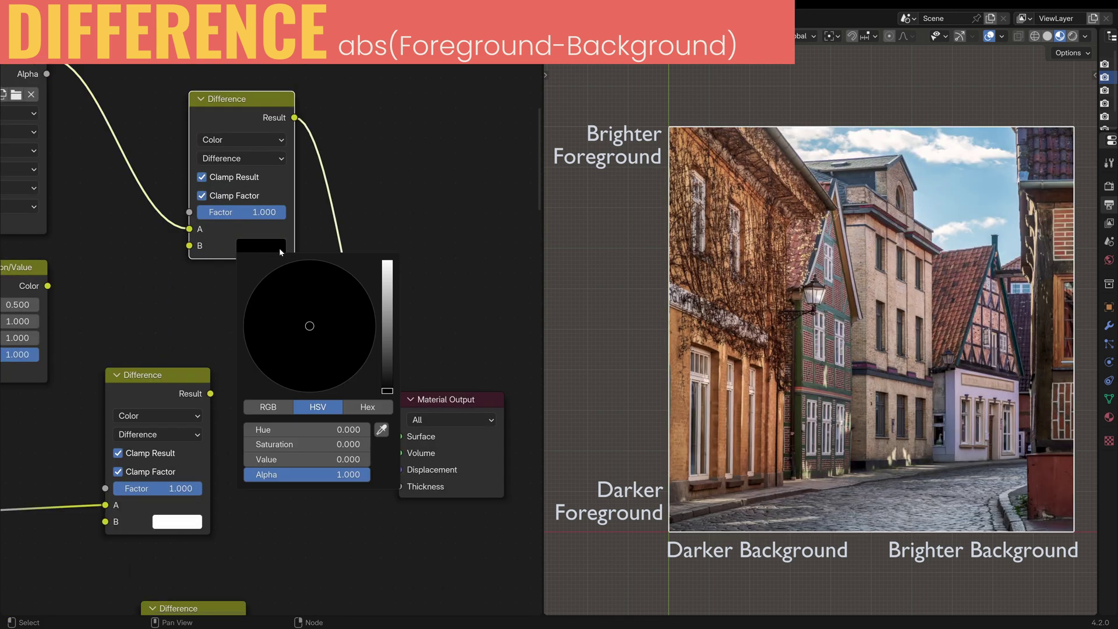
pyautogui.moveTo(387, 385); pyautogui.dragTo(387, 260)
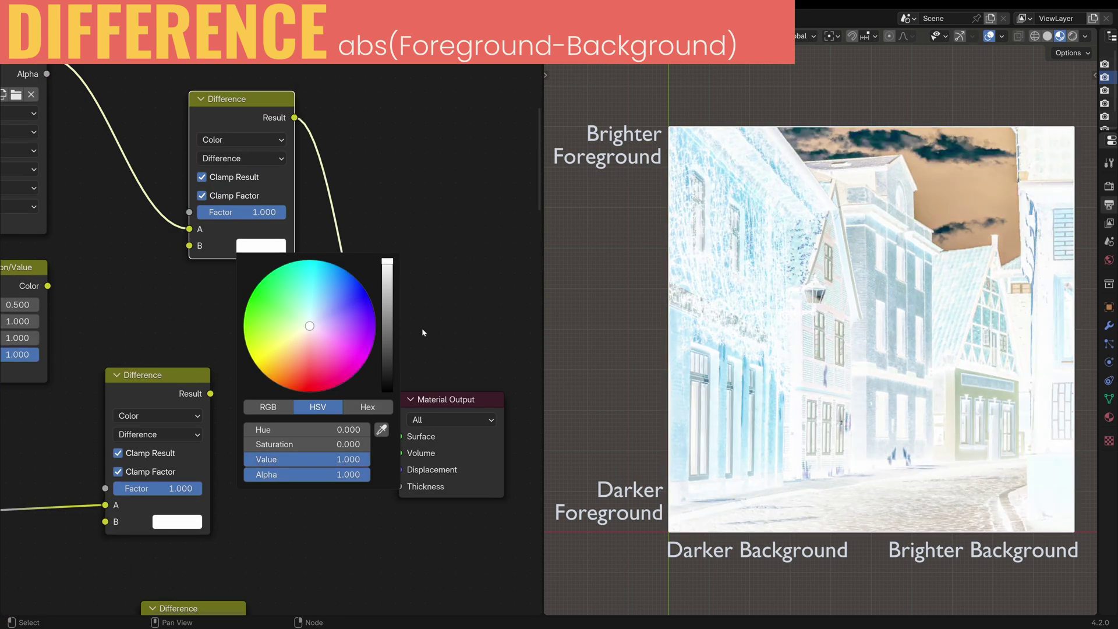
# Preview the noise texture's Difference node and lower its B colour from white to a light grey.
pyautogui.keyDown('ctrl'); pyautogui.keyDown('shift'); pyautogui.click(179, 376); pyautogui.keyUp('shift'); pyautogui.keyUp('ctrl')
pyautogui.moveTo(290, 454); pyautogui.dragTo(312, 379, button='middle')
pyautogui.click(198, 447)
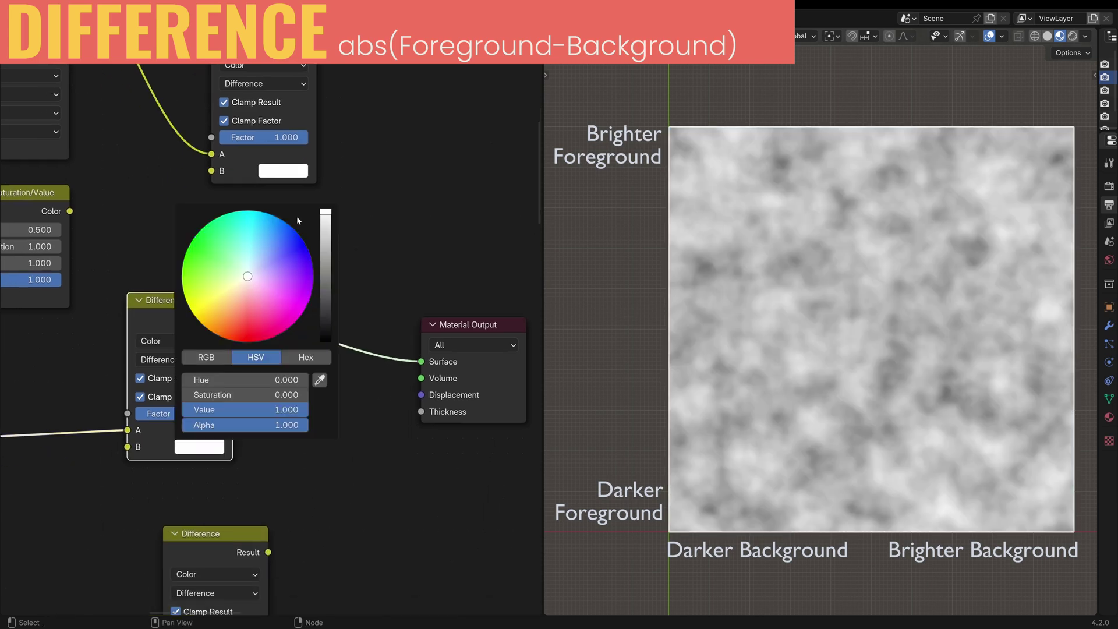
pyautogui.moveTo(279, 410); pyautogui.dragTo(229, 410)
# Insert a Color Ramp after the noise texture's Difference node with its white stop moved close to black, and vary the noise Scale.
pyautogui.hotkey('shift', 'a')
pyautogui.write('colo')
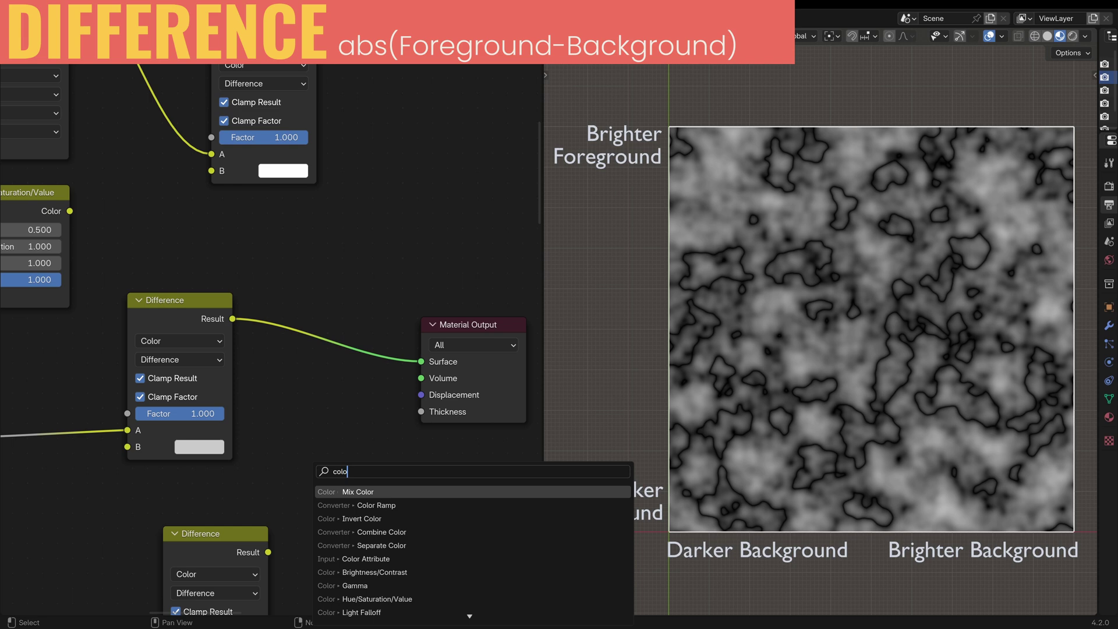
pyautogui.write('rra')
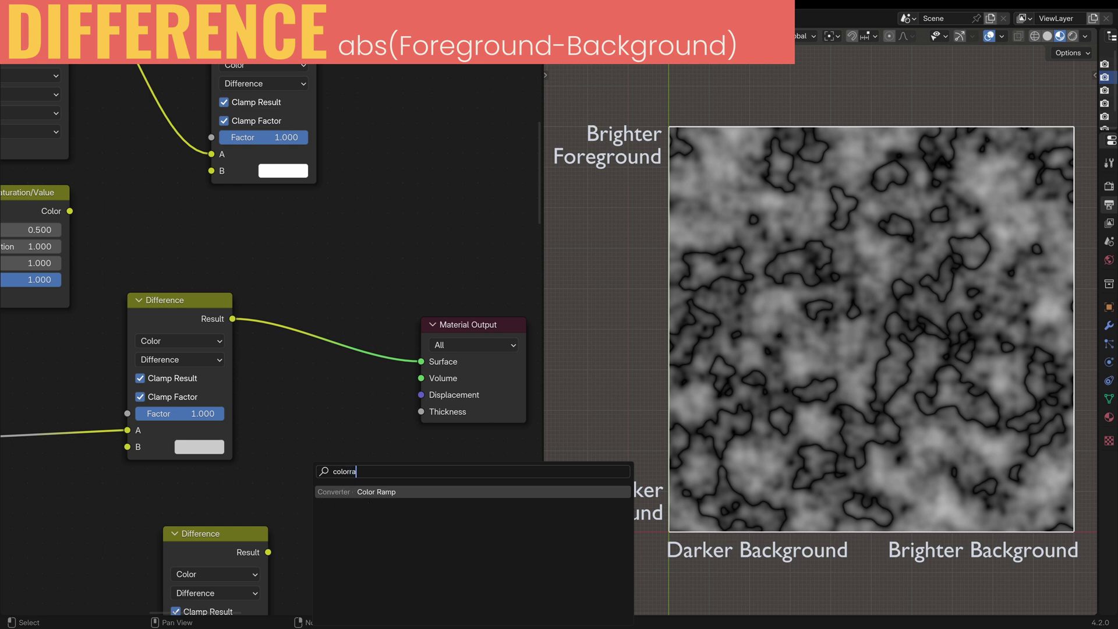
pyautogui.press('Return')
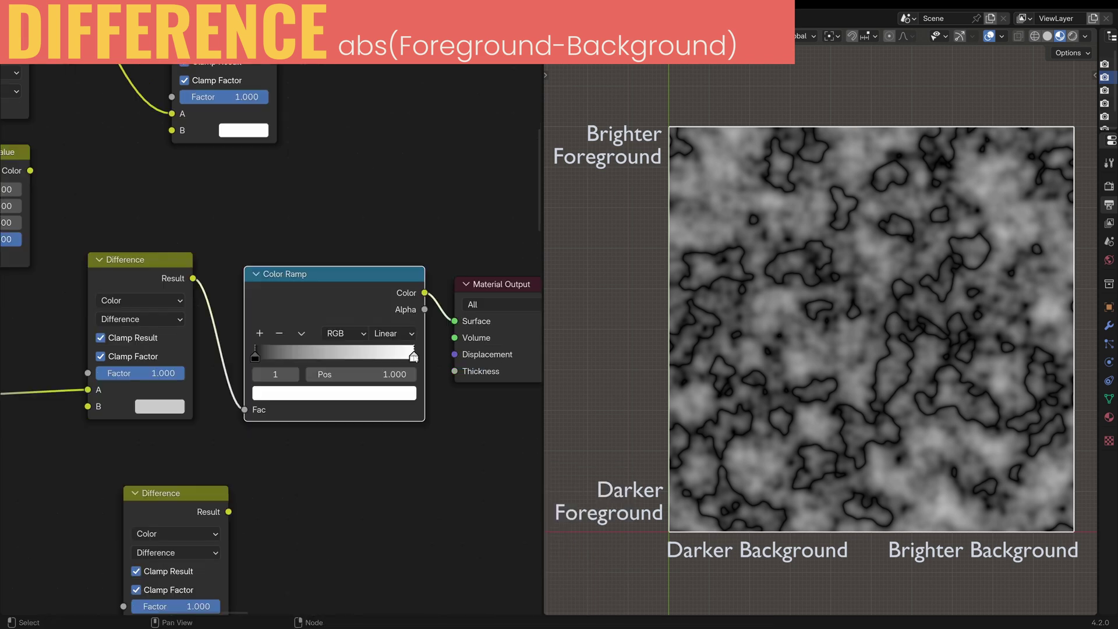
pyautogui.moveTo(413, 356); pyautogui.dragTo(283, 356)
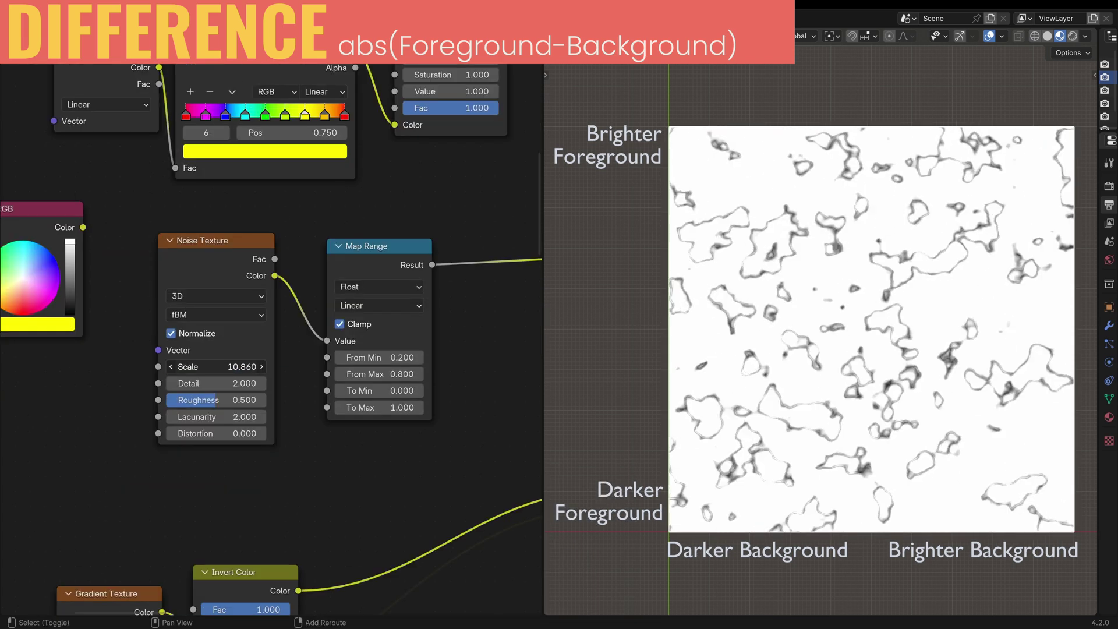
pyautogui.moveTo(223, 370); pyautogui.dragTo(260, 383)
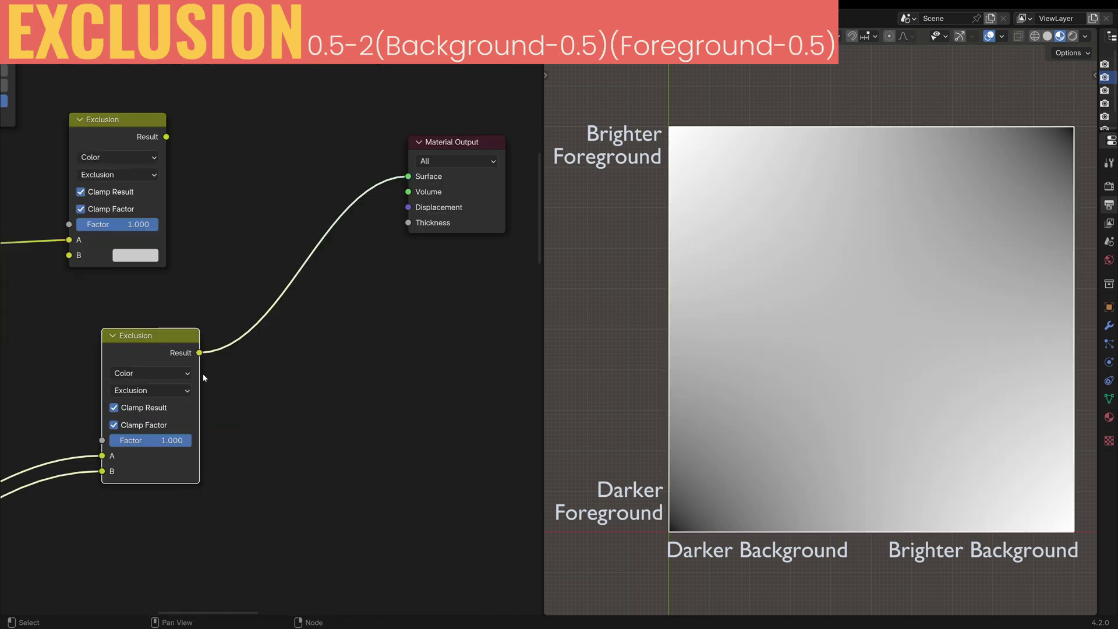
# Switch the gradients' Mix node back and forth between Difference and Exclusion to compare the two modes, ending on Exclusion.
pyautogui.keyDown('ctrl'); pyautogui.scroll(1, 152, 390); pyautogui.keyUp('ctrl')
pyautogui.keyDown('ctrl'); pyautogui.scroll(-1, 152, 390); pyautogui.keyUp('ctrl')
pyautogui.keyDown('ctrl'); pyautogui.scroll(1, 152, 390); pyautogui.keyUp('ctrl')
pyautogui.keyDown('ctrl'); pyautogui.scroll(-1, 151, 390); pyautogui.keyUp('ctrl')
# Raise the B colour of the image's Exclusion node from black to white.
pyautogui.click(255, 253)
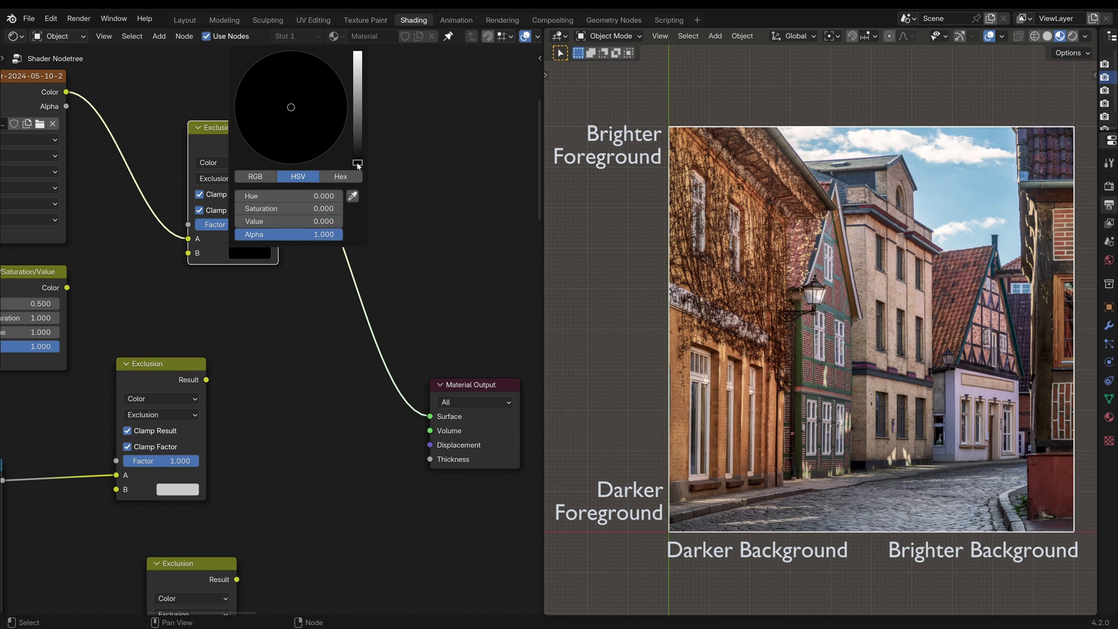
pyautogui.moveTo(357, 162); pyautogui.dragTo(358, 53)
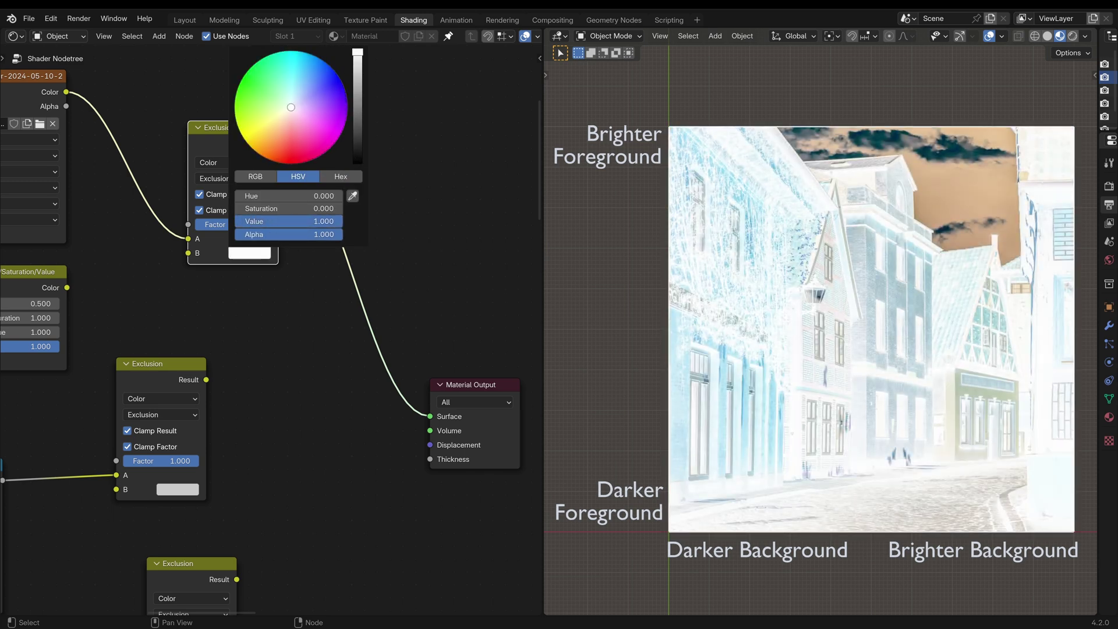
pyautogui.moveTo(358, 52)
pyautogui.mouseDown()
pyautogui.moveTo(357, 163)
pyautogui.moveTo(357, 52)
pyautogui.mouseUp()
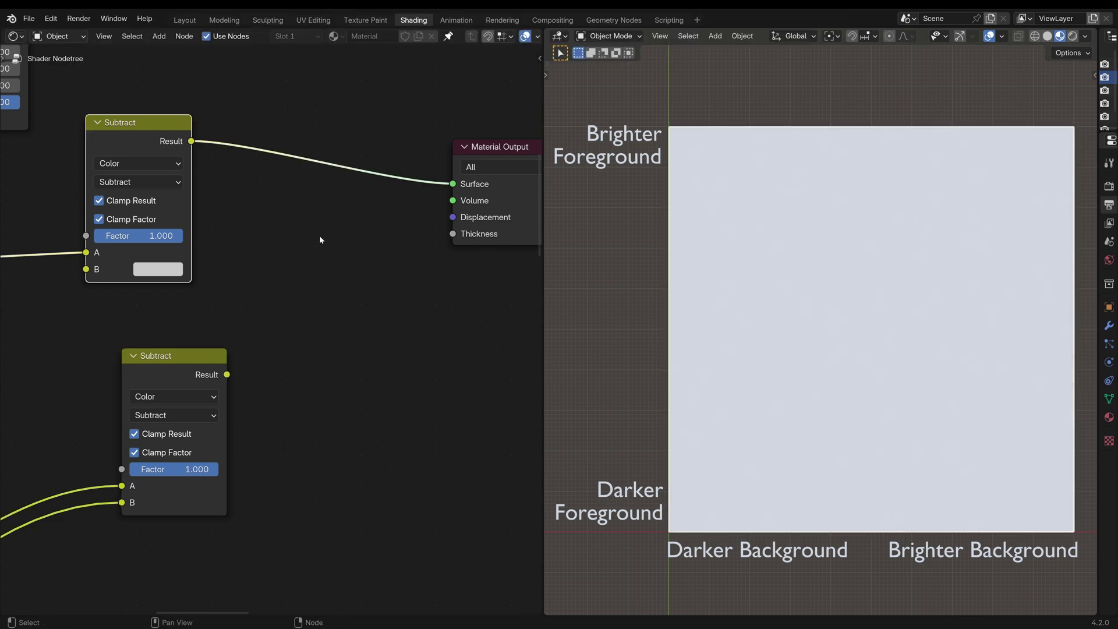
# Lower the B colour of the noise texture's Subtract node to black, and raise its value through 0.253 up to white.
pyautogui.click(158, 269)
pyautogui.moveTo(203, 231); pyautogui.dragTo(145, 232)
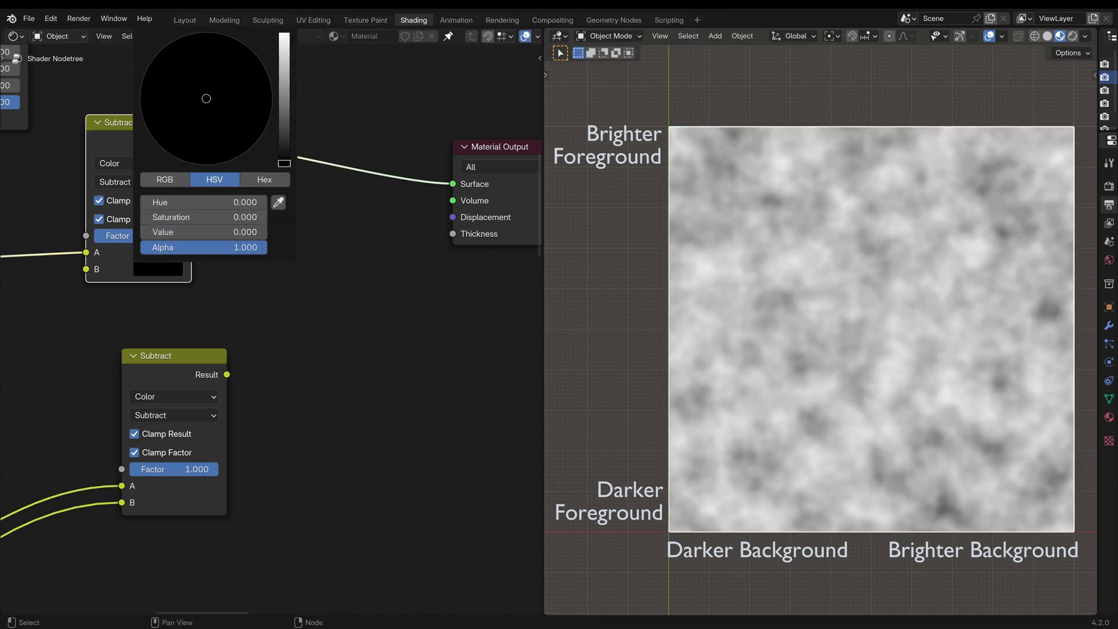
pyautogui.moveTo(284, 164); pyautogui.dragTo(284, 93)
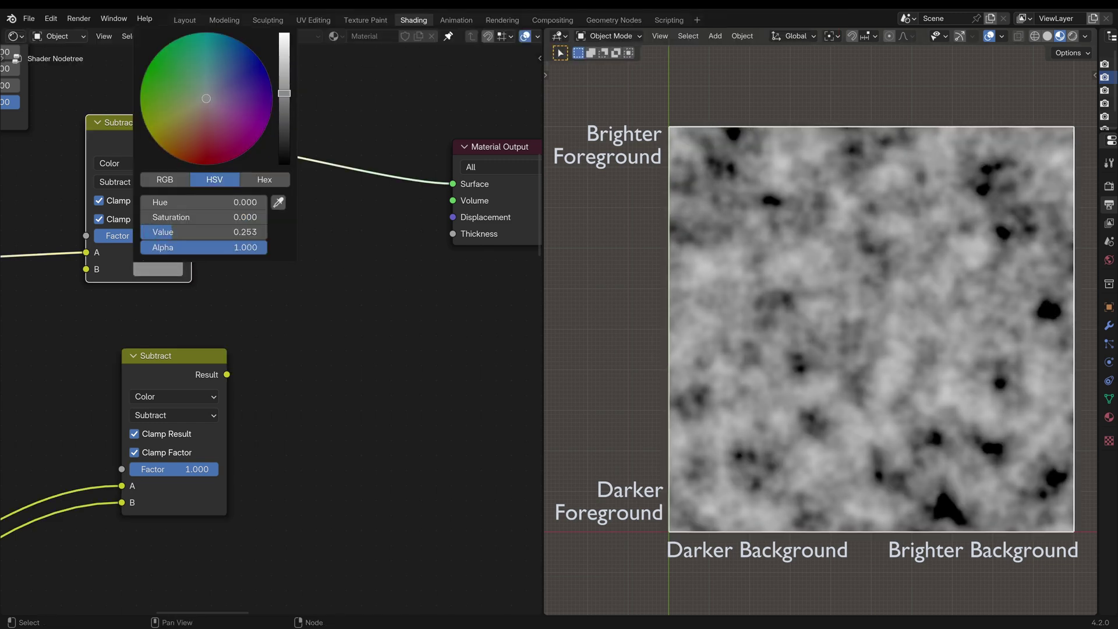
pyautogui.moveTo(172, 232); pyautogui.dragTo(256, 231)
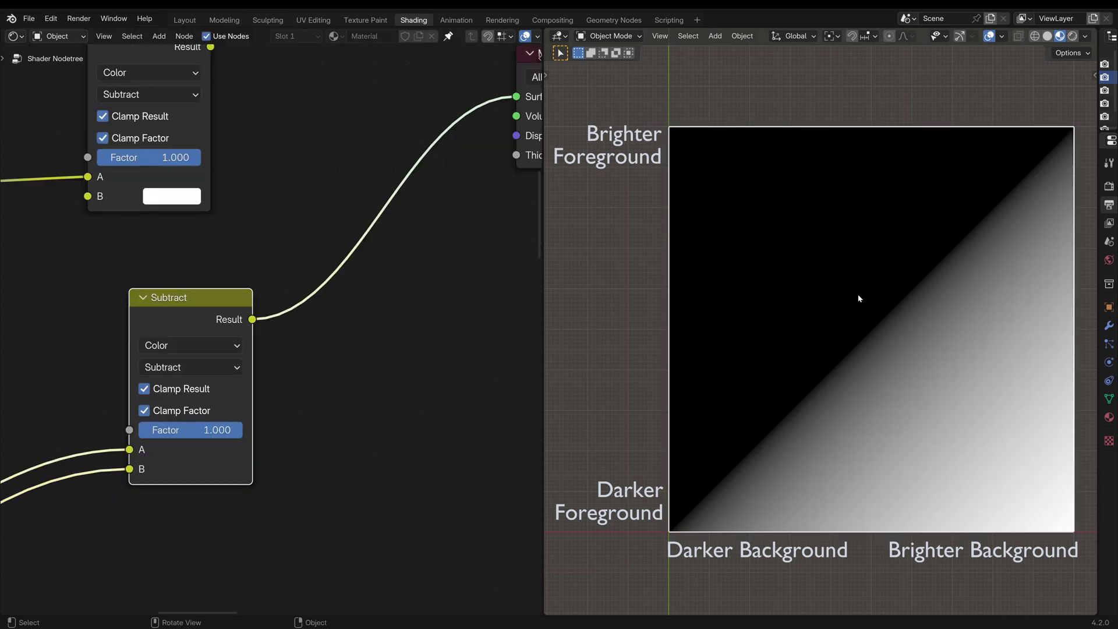
# Open the blending mode choices of the gradients' Subtract node.
pyautogui.click(224, 368)
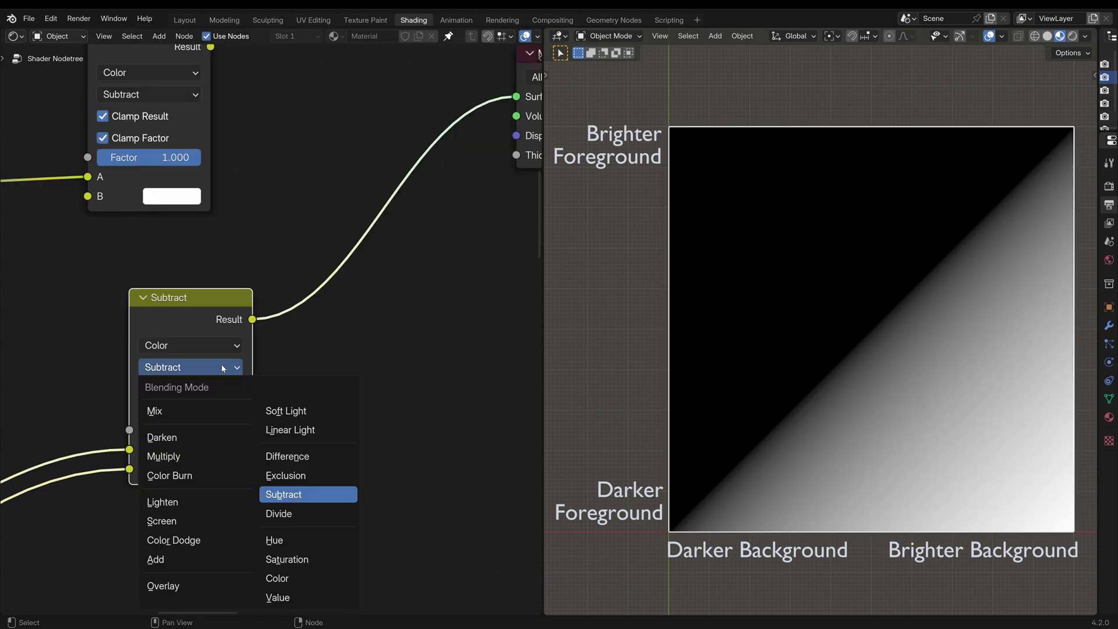
pyautogui.click(200, 473)
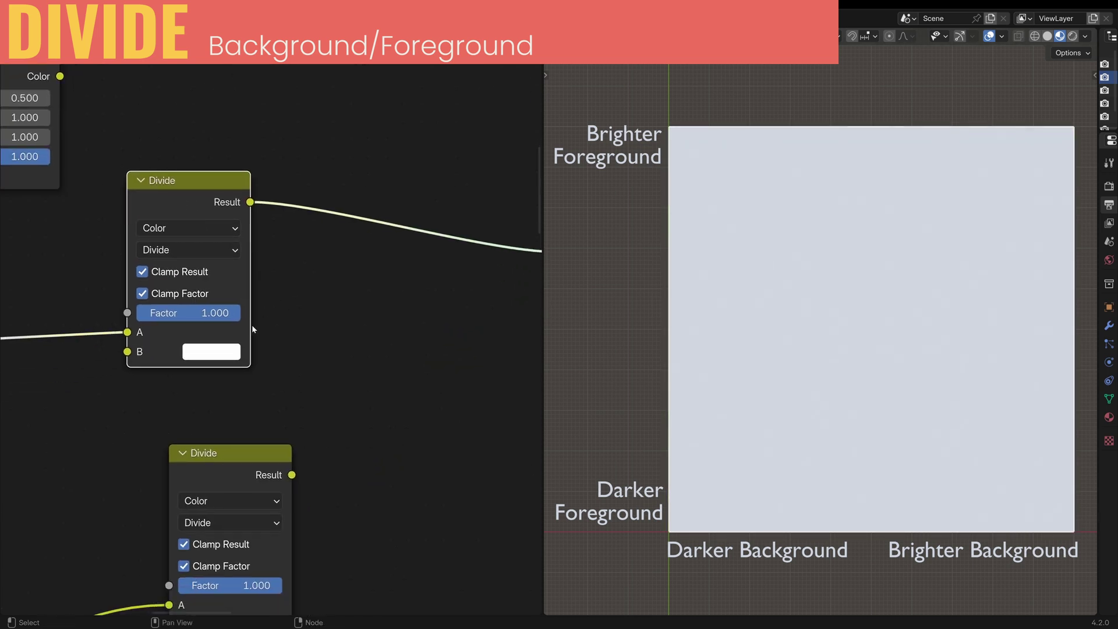
# Darken the B colour of the noise texture's Divide node to a value of 0.528, and on down to 0.017.
pyautogui.click(211, 351)
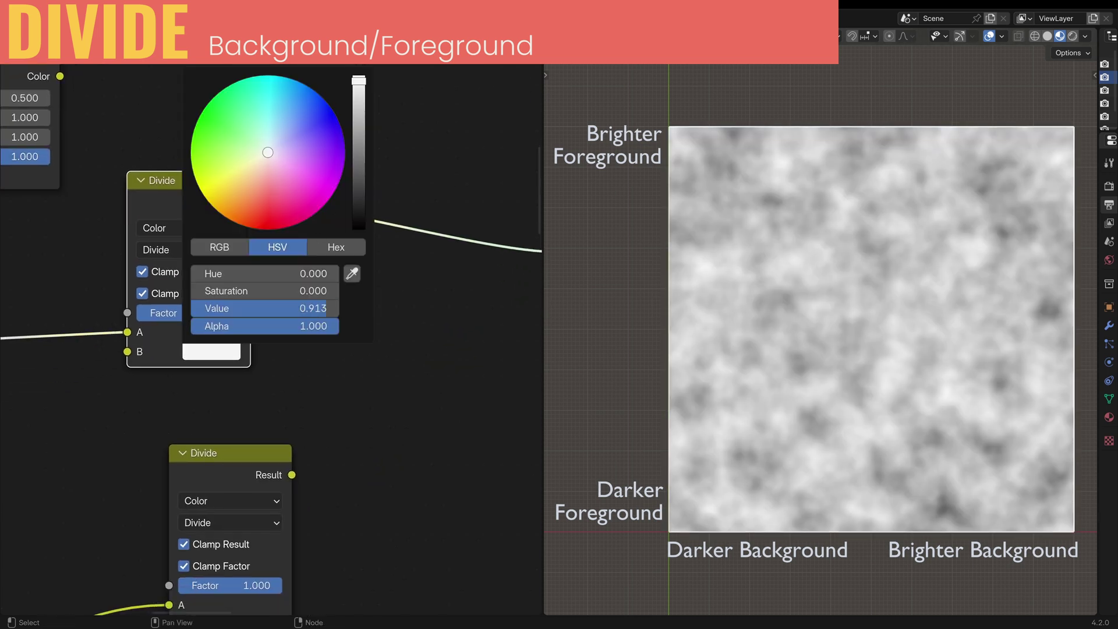
pyautogui.moveTo(358, 81); pyautogui.dragTo(359, 113)
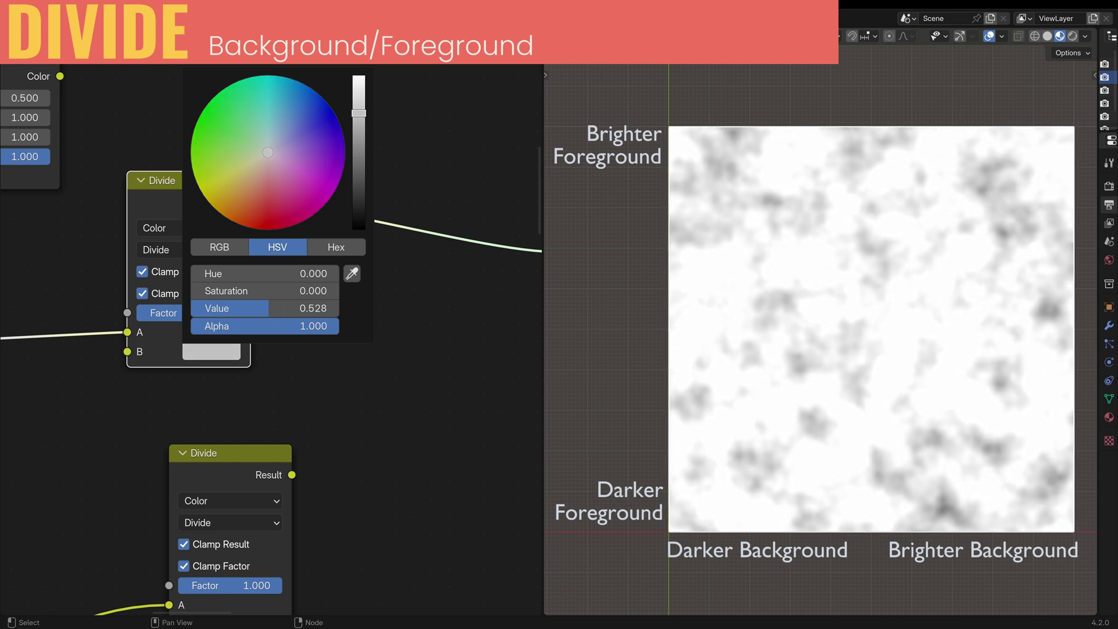
pyautogui.moveTo(246, 309); pyautogui.dragTo(170, 309)
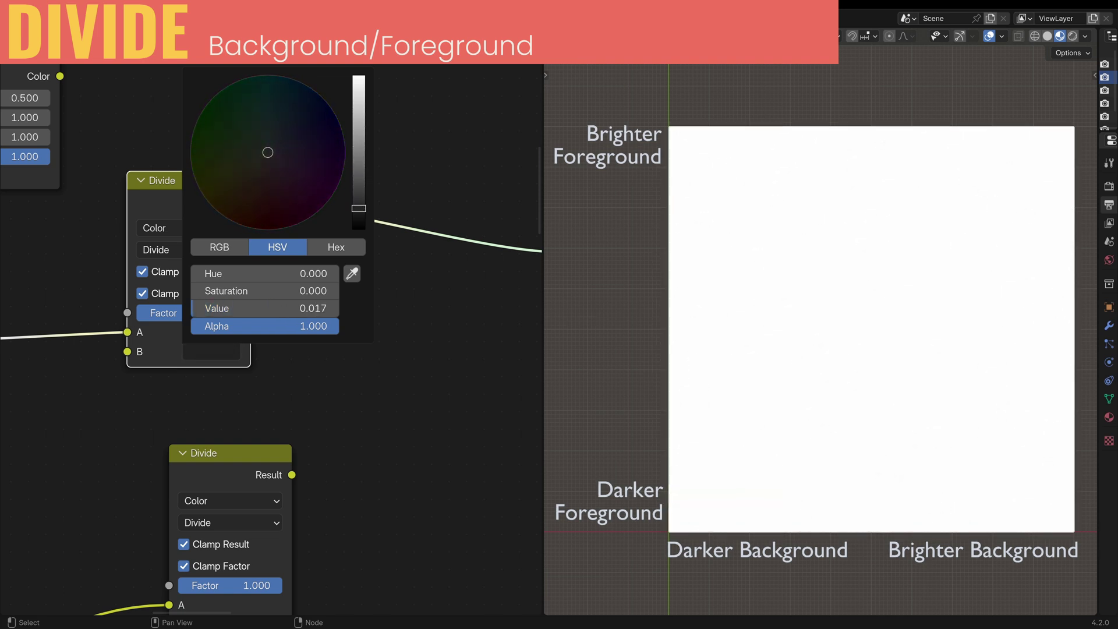
# Lower the B colour of the noise texture's Divide node to black, and dismiss the blending mode choices of the gradients' Divide node.
pyautogui.moveTo(358, 209); pyautogui.dragTo(364, 235)
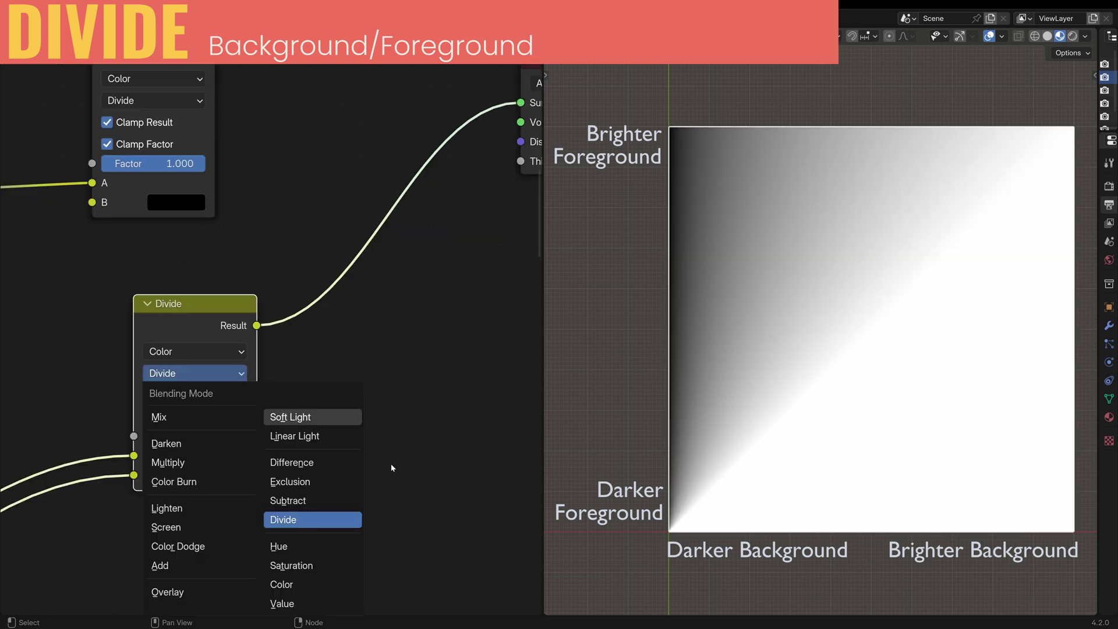
pyautogui.click(431, 522)
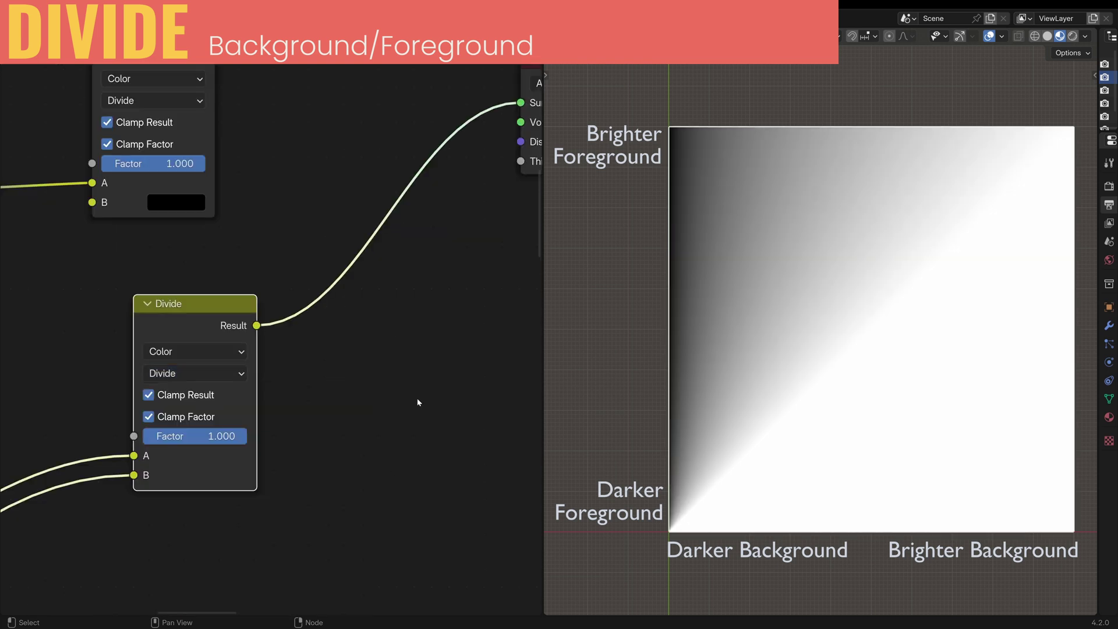
# Switch the gradients' Divide node to Color Dodge for comparison, and undo the switch.
pyautogui.click(193, 374)
pyautogui.click(176, 547)
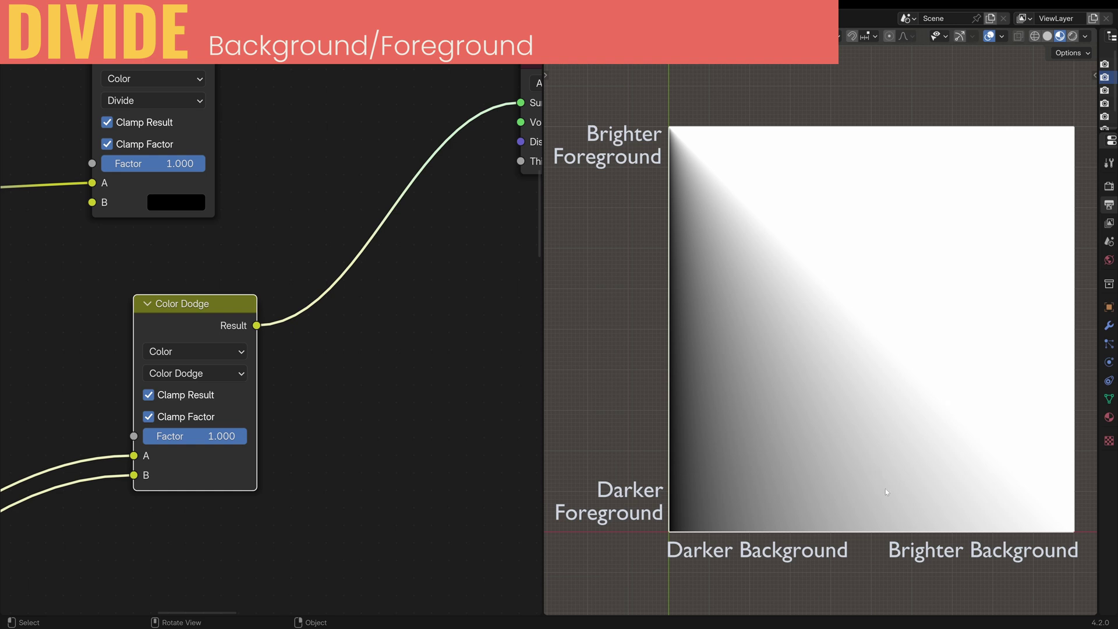
pyautogui.hotkey('ctrl', 'z')
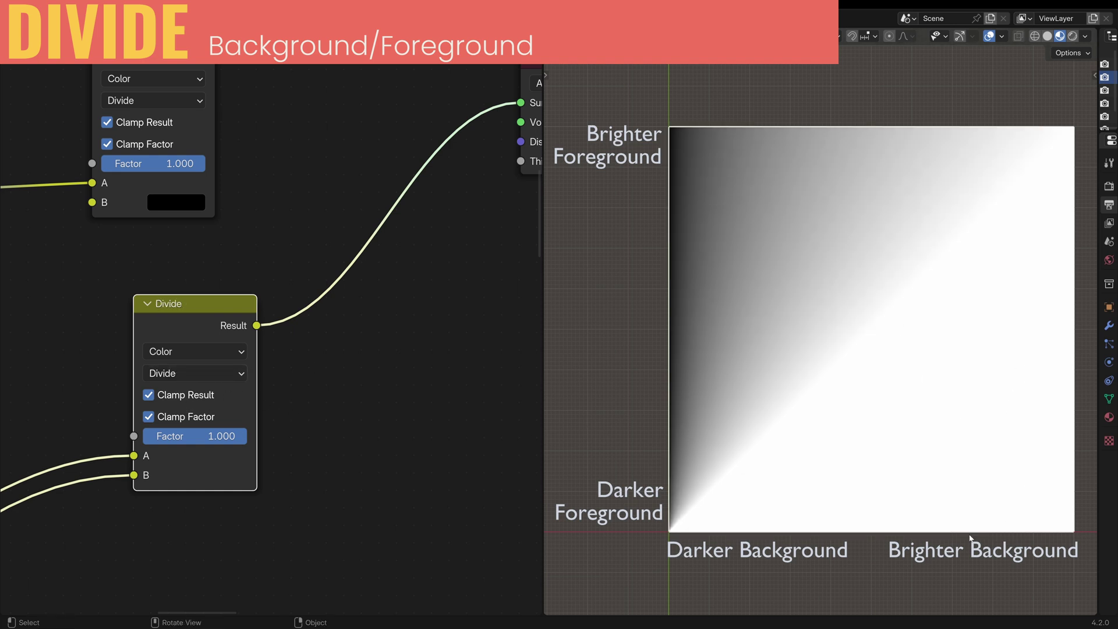
# Switch the gradients' node from Divide through the Hue, Saturation, Color and Value blending modes.
pyautogui.click(194, 373)
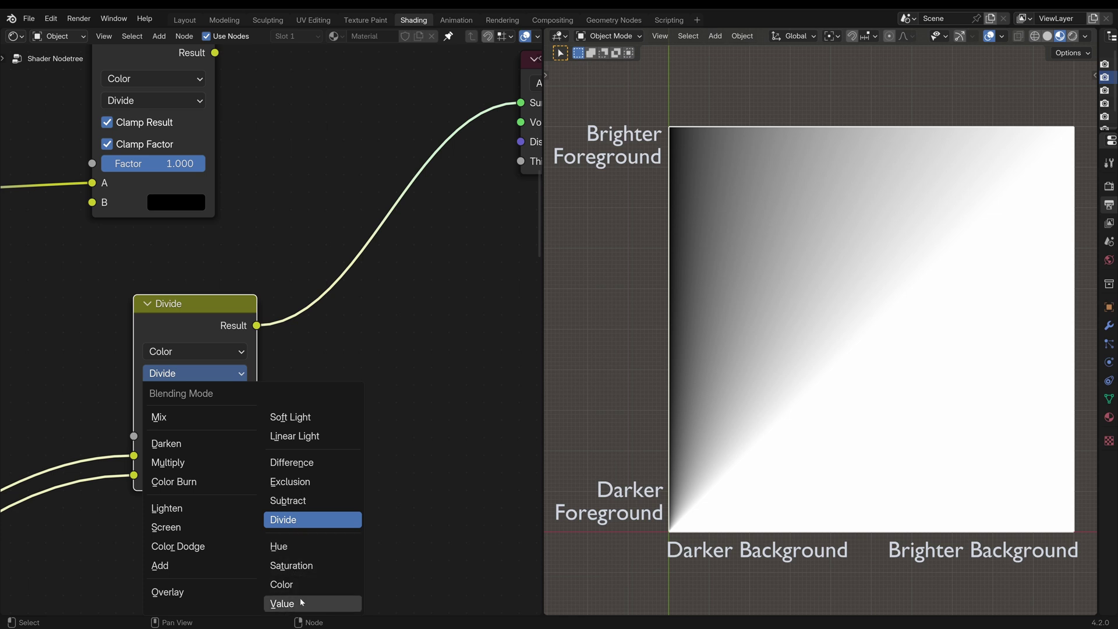
pyautogui.click(285, 546)
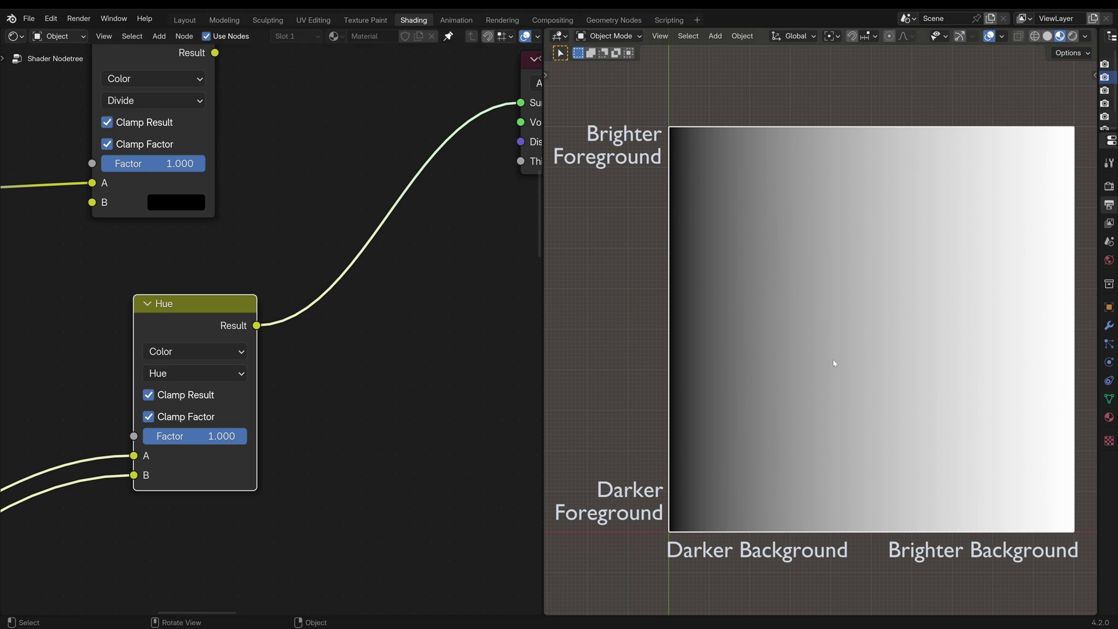
pyautogui.click(233, 373)
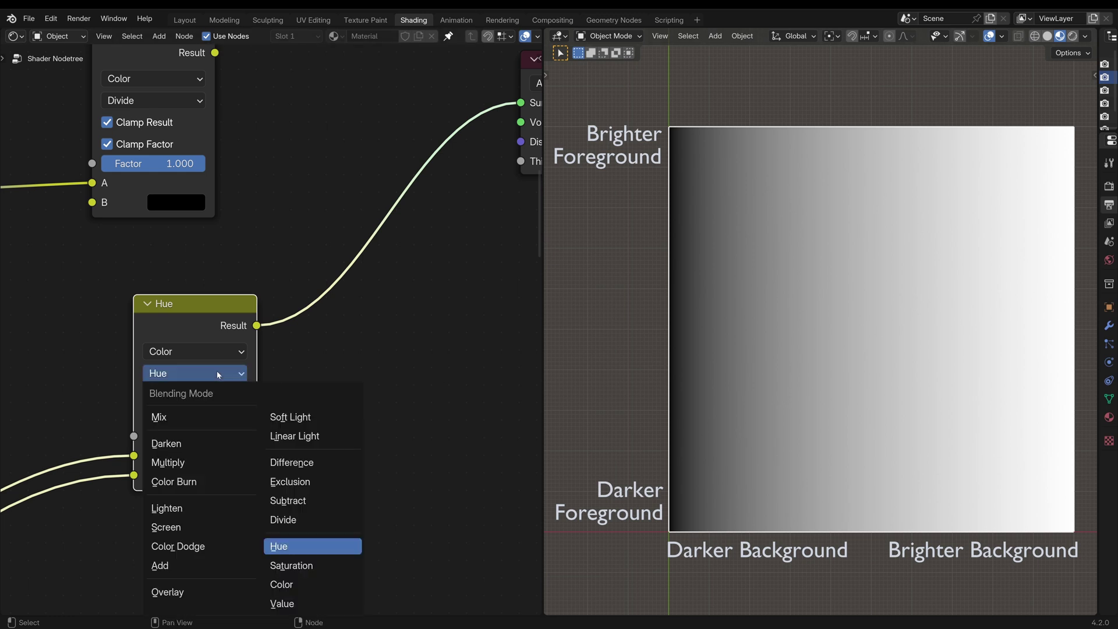
pyautogui.click(276, 567)
pyautogui.click(293, 589)
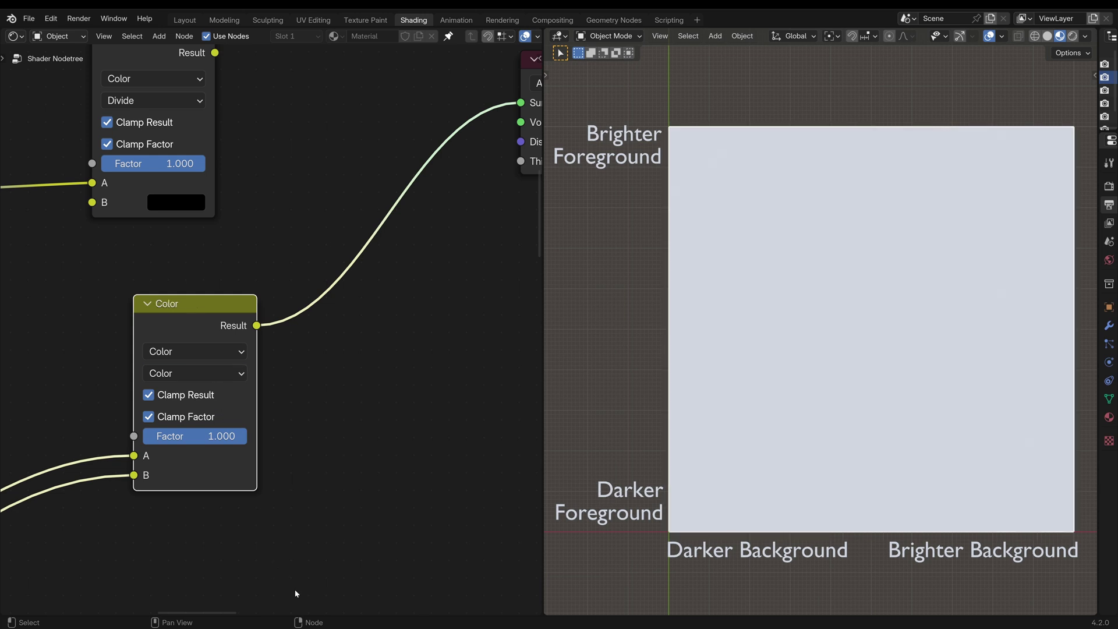
pyautogui.click(240, 373)
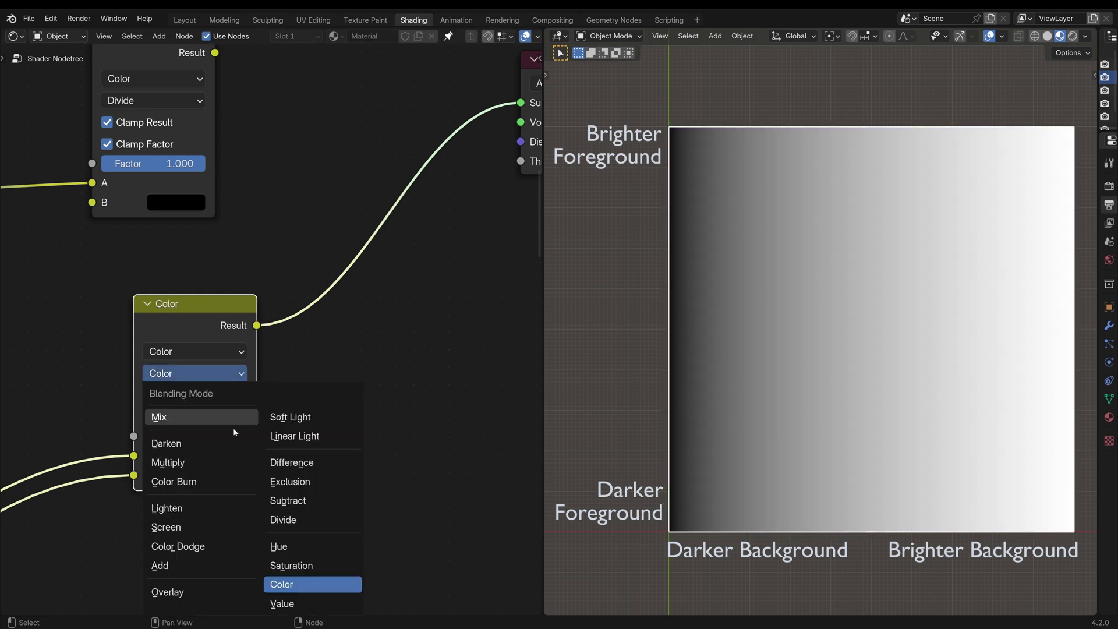
pyautogui.click(295, 603)
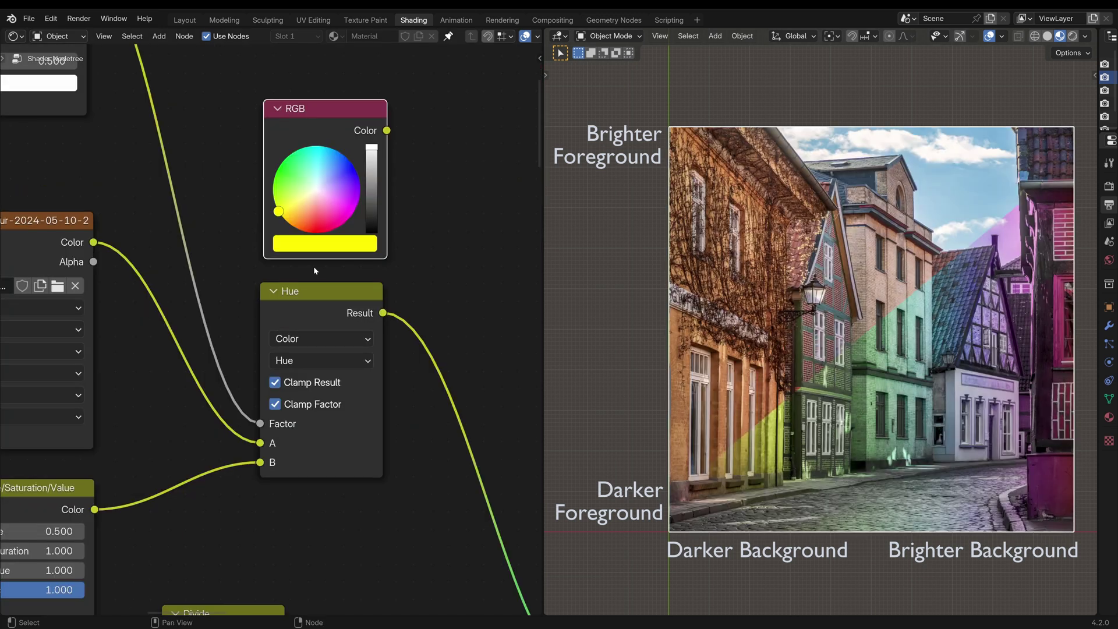
# Show the yellow RGB node's colour in HSV, set its hue to 0.548 and lower its value slightly.
pyautogui.click(322, 243)
pyautogui.click(334, 436)
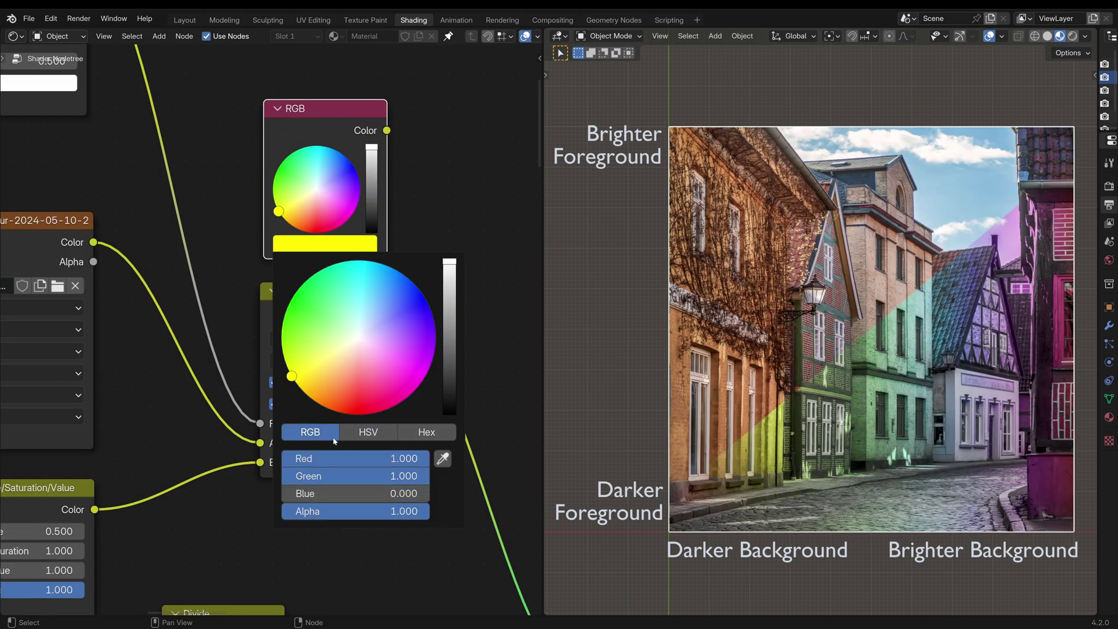
pyautogui.click(367, 437)
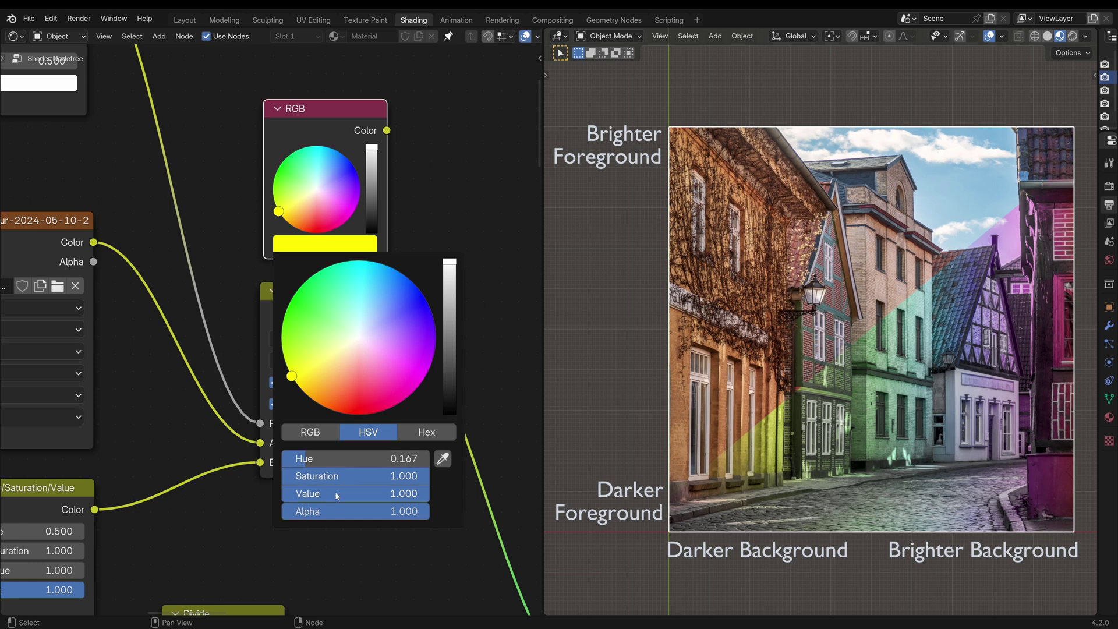
pyautogui.moveTo(341, 458)
pyautogui.mouseDown()
pyautogui.moveTo(425, 458)
pyautogui.moveTo(333, 459)
pyautogui.moveTo(369, 459)
pyautogui.moveTo(292, 476)
pyautogui.moveTo(369, 476)
pyautogui.mouseUp()
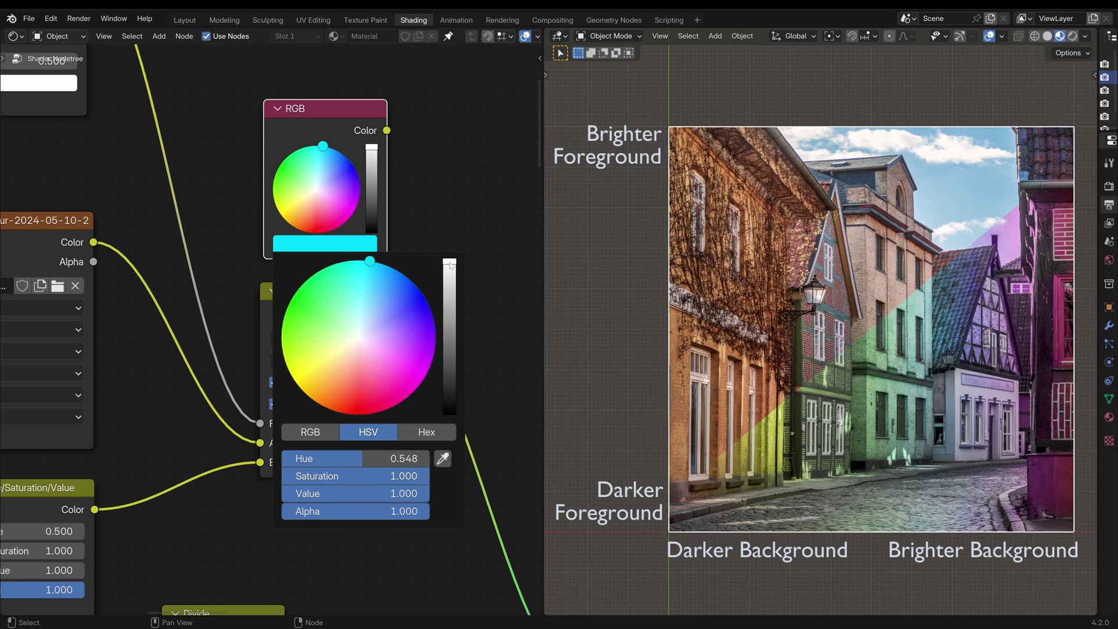
pyautogui.moveTo(449, 262)
pyautogui.mouseDown()
pyautogui.moveTo(449, 385)
pyautogui.moveTo(449, 279)
pyautogui.mouseUp()
pyautogui.click(321, 361)
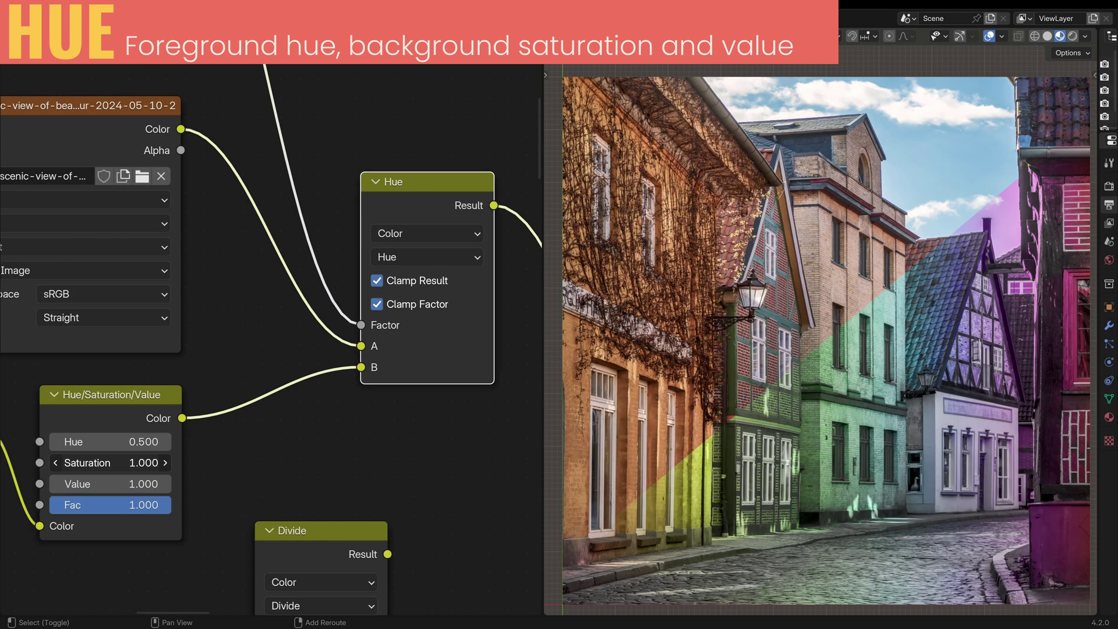
# Try lowering the saturation and shifting the hue of the Hue/Saturation/Value node that feeds the image's Hue mix.
pyautogui.moveTo(111, 462); pyautogui.dragTo(64, 484)
pyautogui.keyDown('ctrl'); pyautogui.keyDown('shift'); pyautogui.click(147, 395); pyautogui.keyUp('shift'); pyautogui.keyUp('ctrl')
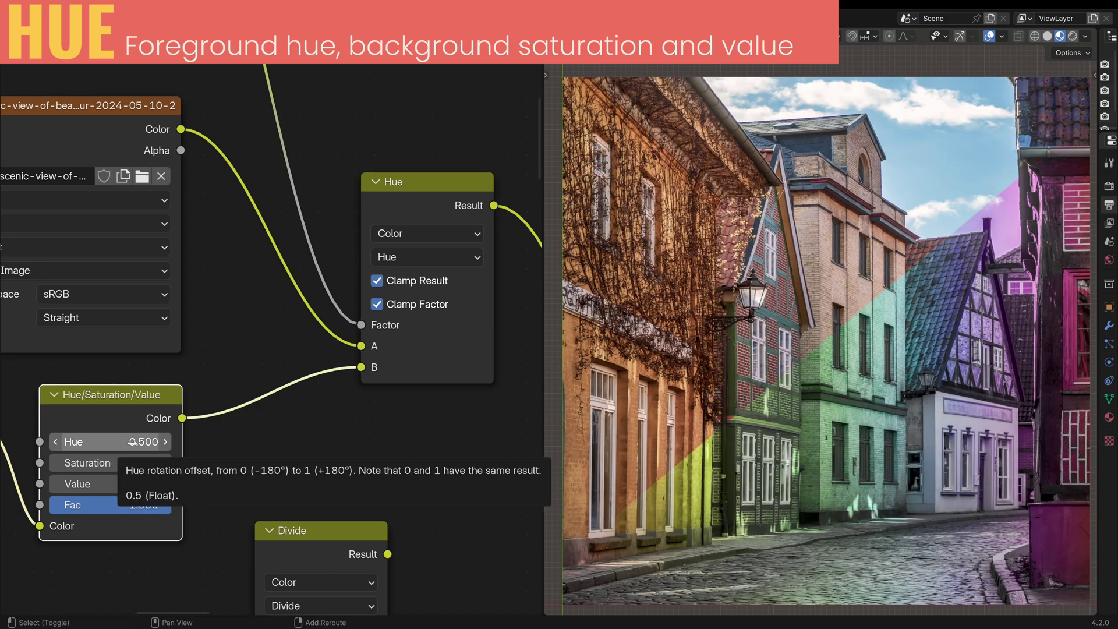
pyautogui.moveTo(111, 442); pyautogui.dragTo(157, 442)
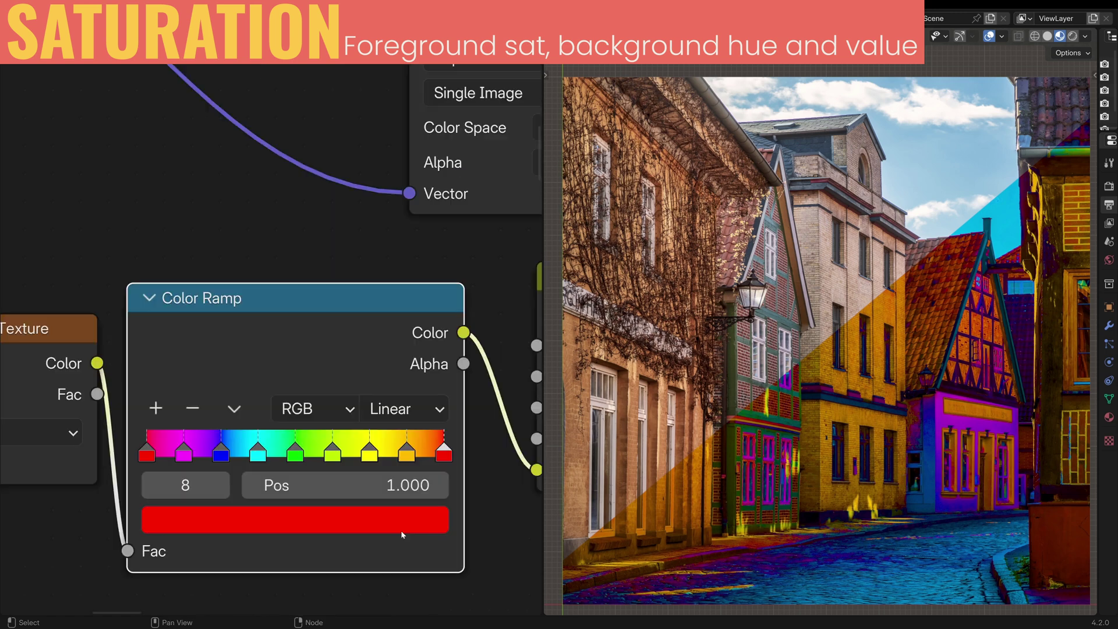
# Check the HSV values of the colour ramp's red, yellow, green and magenta stops.
pyautogui.click(401, 525)
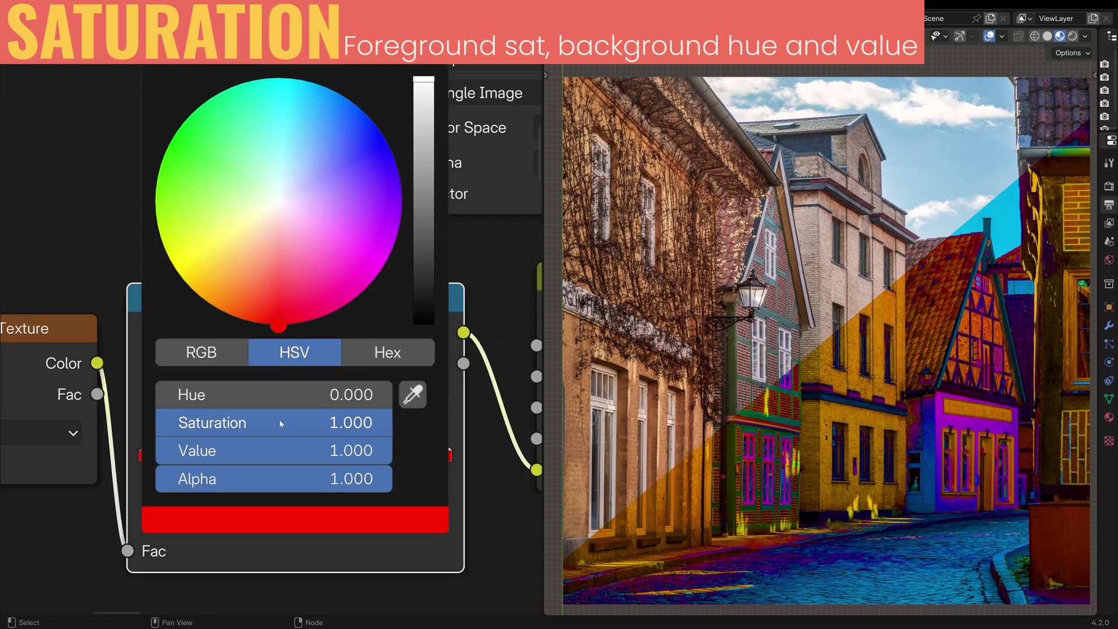
pyautogui.click(373, 455)
pyautogui.click(291, 518)
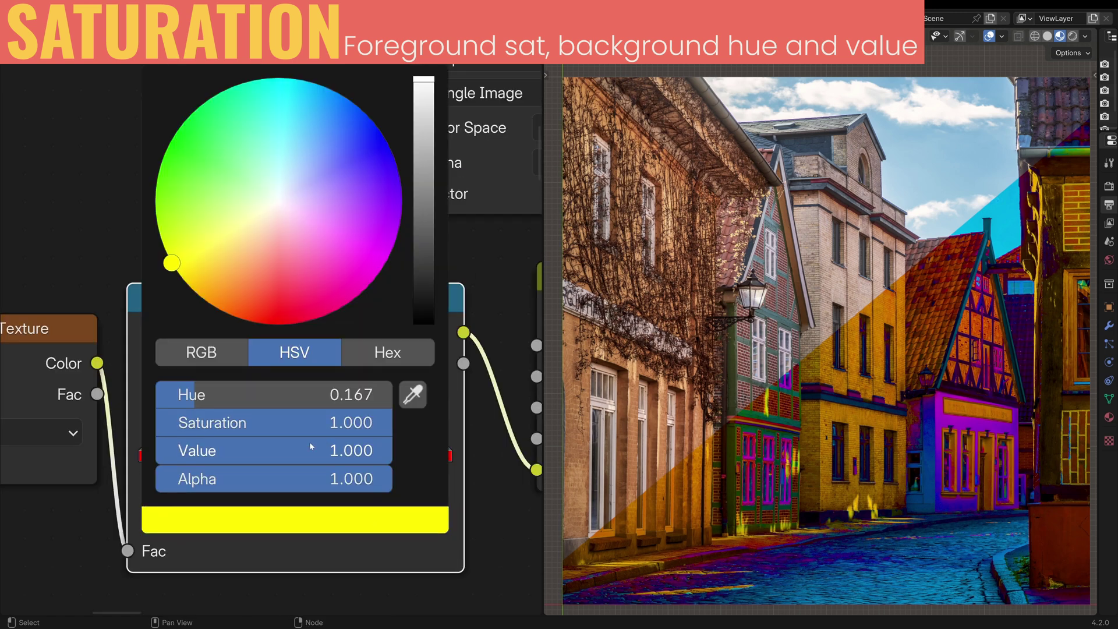
pyautogui.click(295, 454)
pyautogui.click(298, 519)
pyautogui.click(186, 454)
pyautogui.click(201, 519)
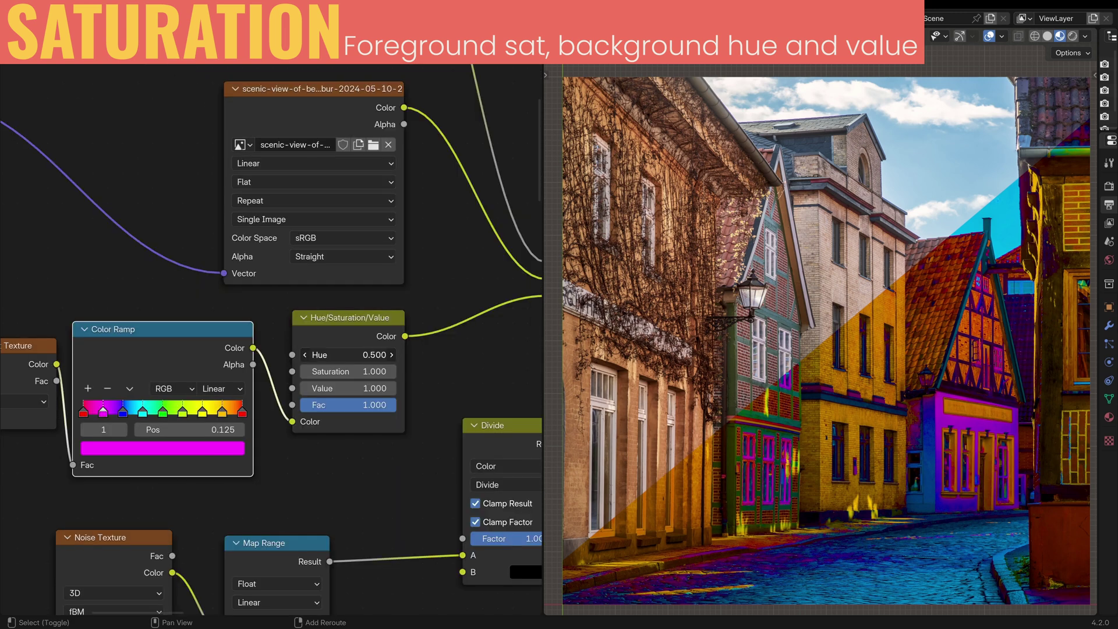
# Vary the hue and value of the Hue/Saturation/Value node, resetting each to its default, and reduce its saturation.
pyautogui.moveTo(348, 355); pyautogui.dragTo(305, 355)
pyautogui.press('BackSpace')
pyautogui.moveTo(361, 388)
pyautogui.mouseDown()
pyautogui.moveTo(332, 388)
pyautogui.moveTo(355, 390)
pyautogui.mouseUp()
pyautogui.press('BackSpace')
pyautogui.scroll(-1, 355, 390)
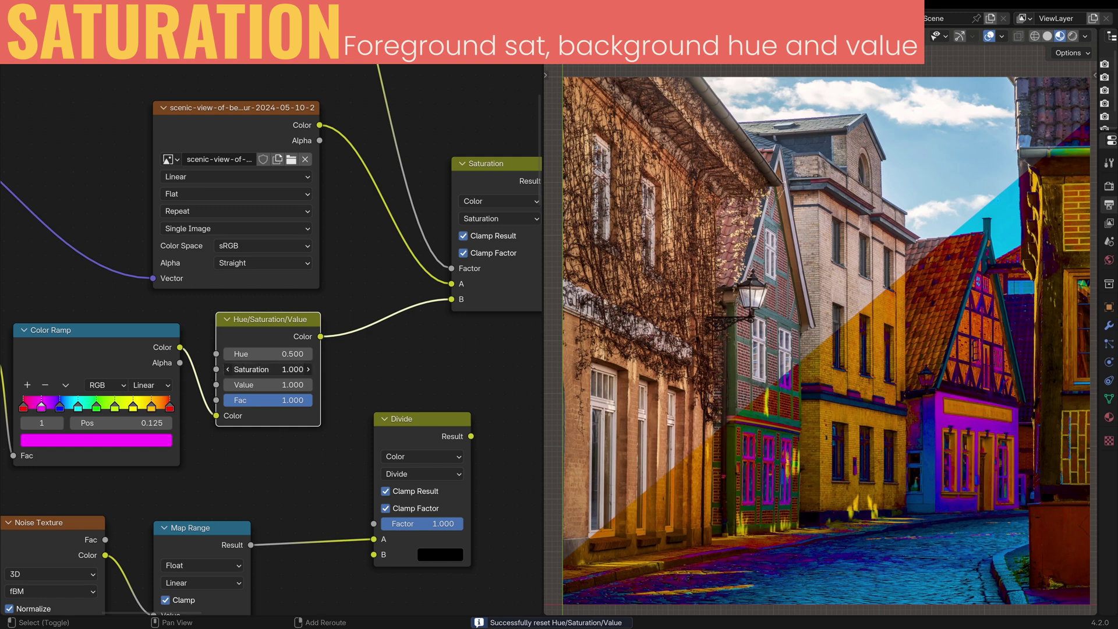
pyautogui.moveTo(268, 369)
pyautogui.mouseDown()
pyautogui.moveTo(291, 370)
pyautogui.moveTo(232, 338)
pyautogui.moveTo(305, 370)
pyautogui.moveTo(209, 371)
pyautogui.moveTo(248, 370)
pyautogui.mouseUp()
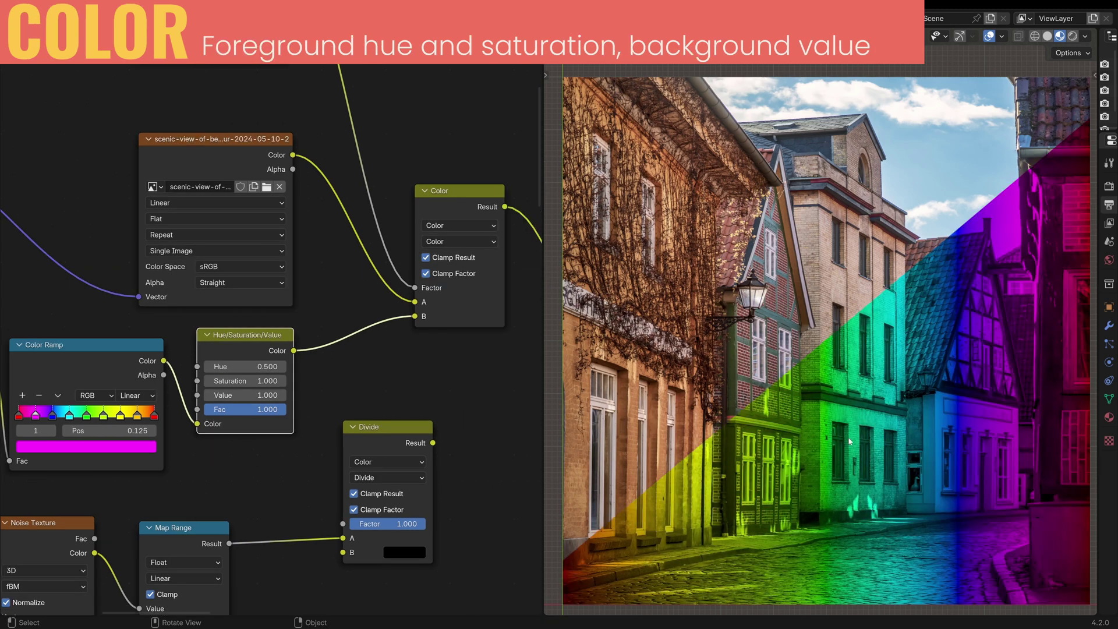
# Change the image's mix node from Color to the Value blending mode.
pyautogui.click(460, 241)
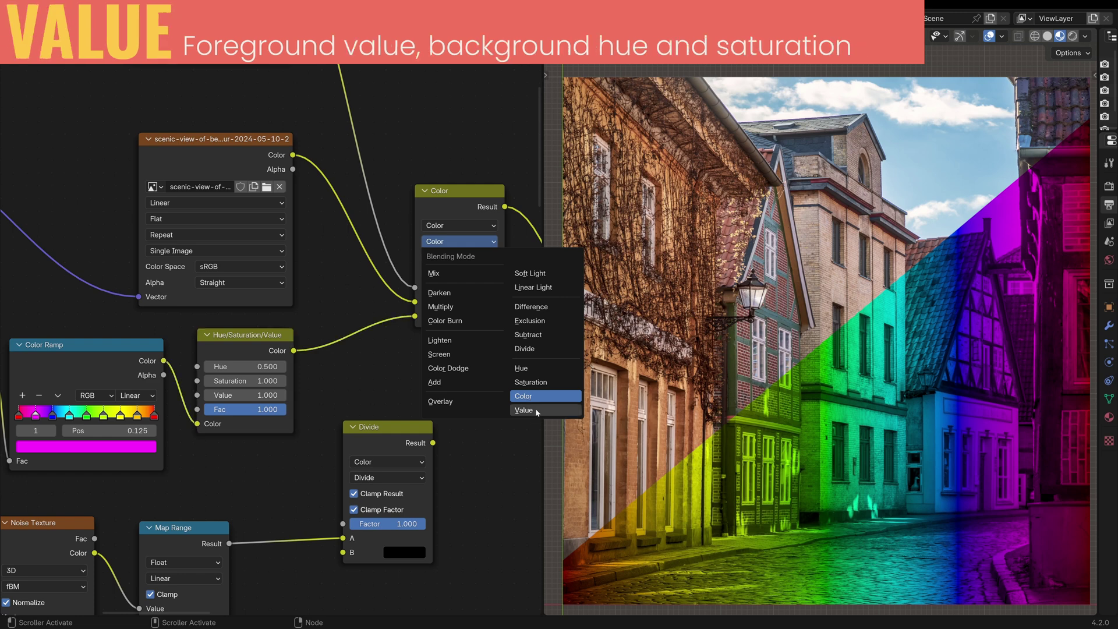
pyautogui.click(533, 412)
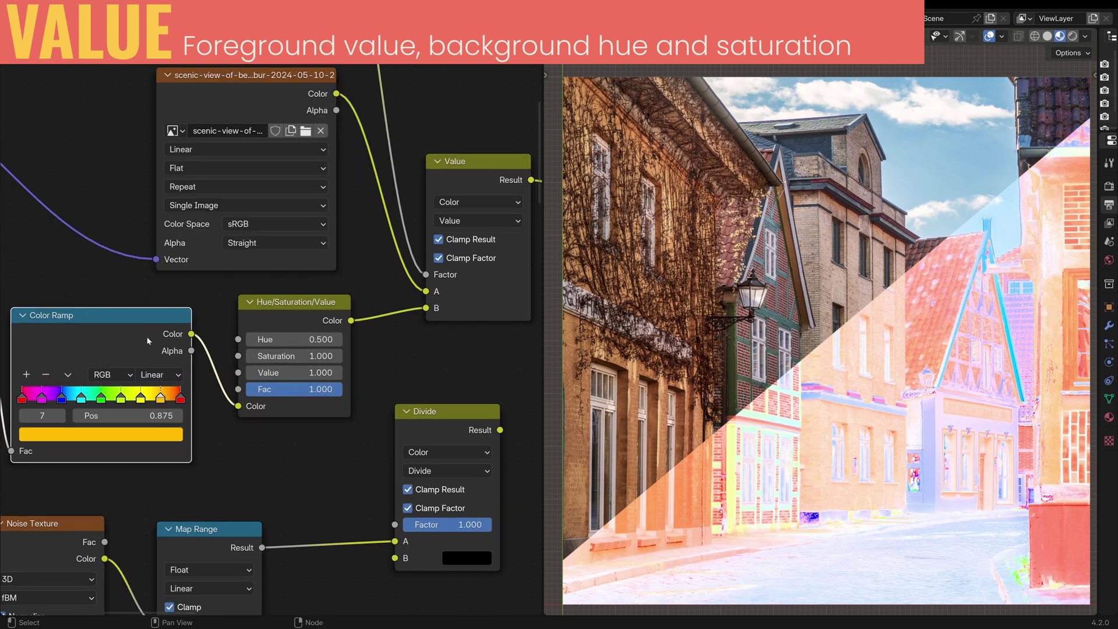
# For the colour ramp's yellow stop at 0.750, swing the hue to 1.000 and back to 0.167, and set the alpha to 5.
pyautogui.click(141, 399)
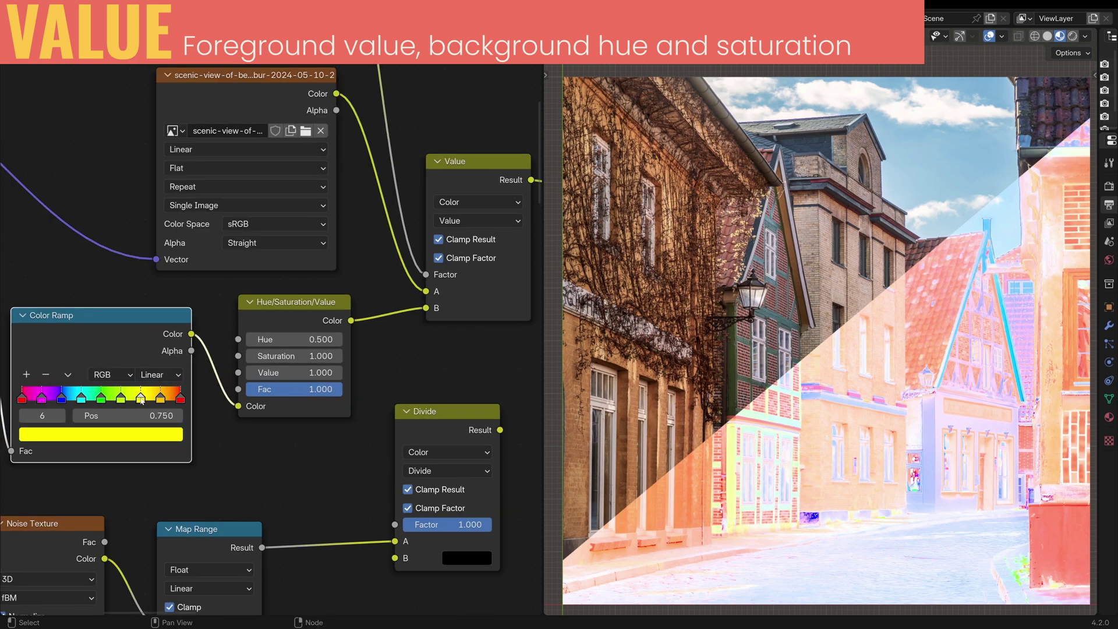
pyautogui.click(133, 433)
pyautogui.moveTo(113, 370); pyautogui.dragTo(219, 370)
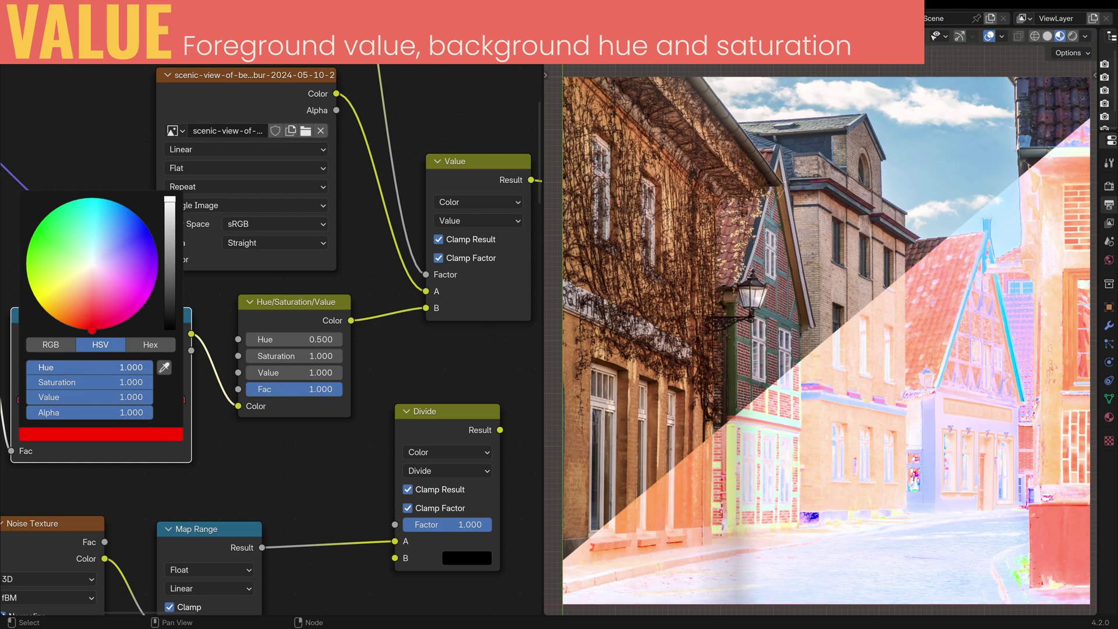
pyautogui.moveTo(134, 383); pyautogui.dragTo(134, 412)
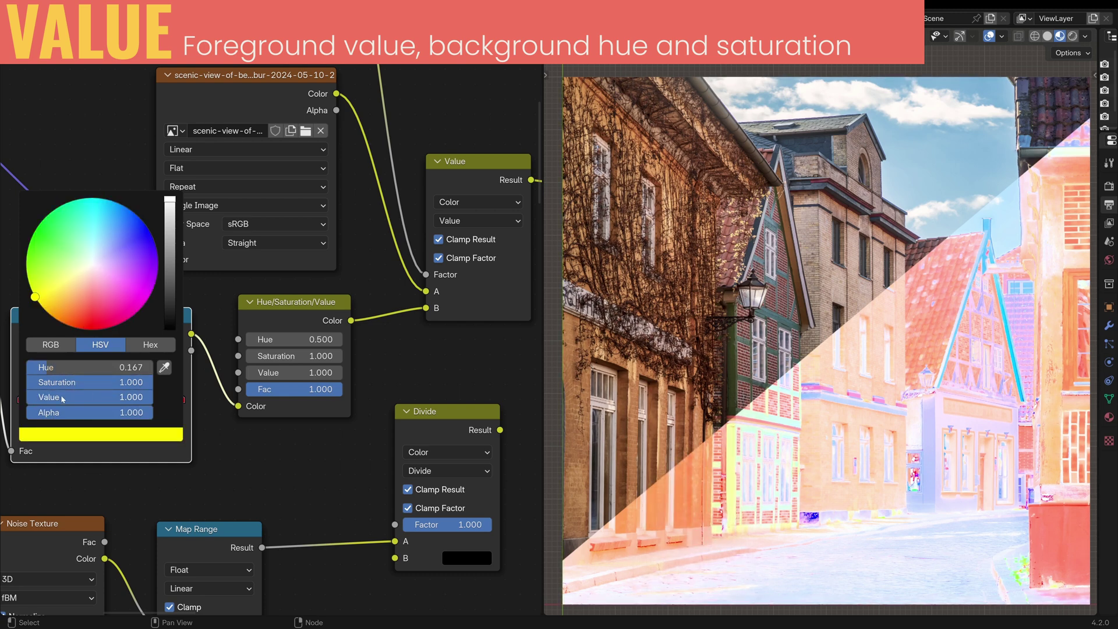
pyautogui.click(80, 413)
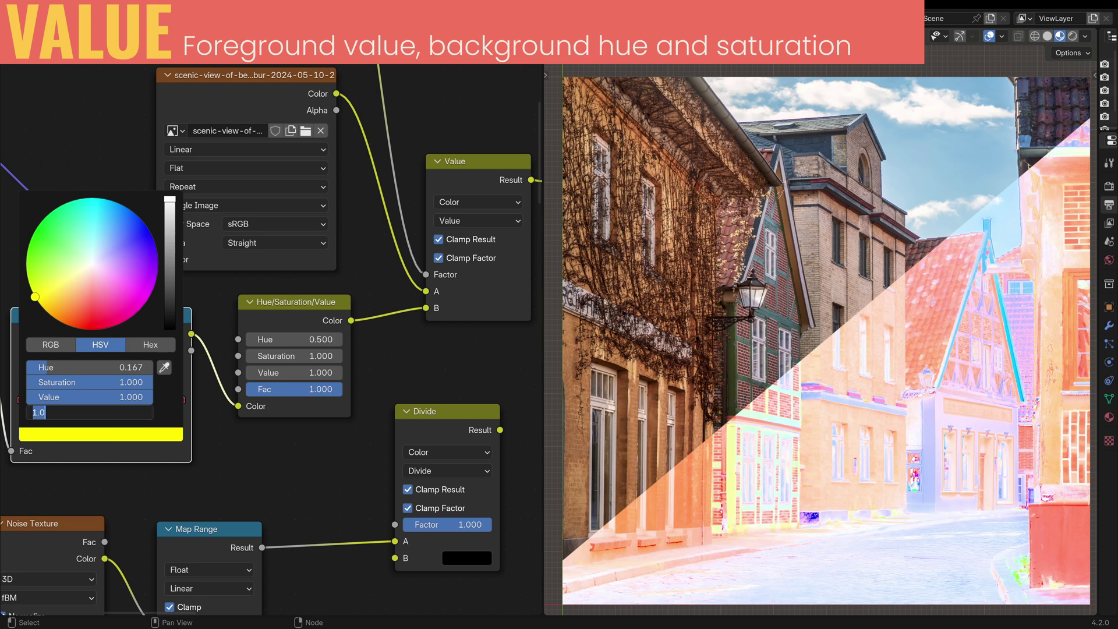
pyautogui.write('5')
pyautogui.press('Return')
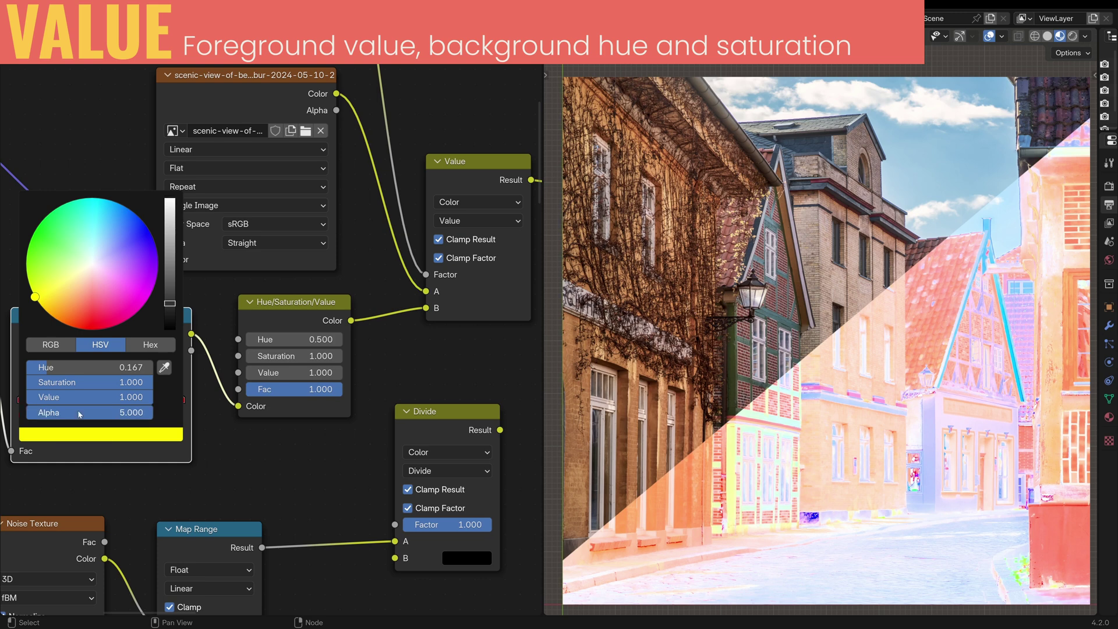
pyautogui.click(110, 383)
pyautogui.press('Return')
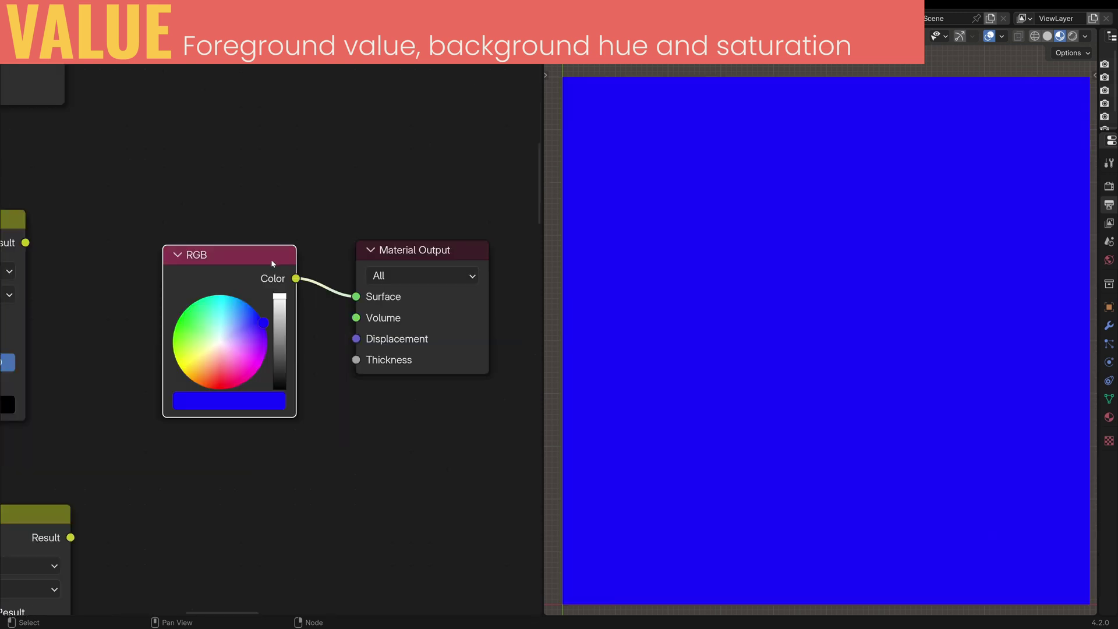
# Set the value of the blue RGB node's colour to 100, return it to 1, and set it to 100 again.
pyautogui.click(262, 407)
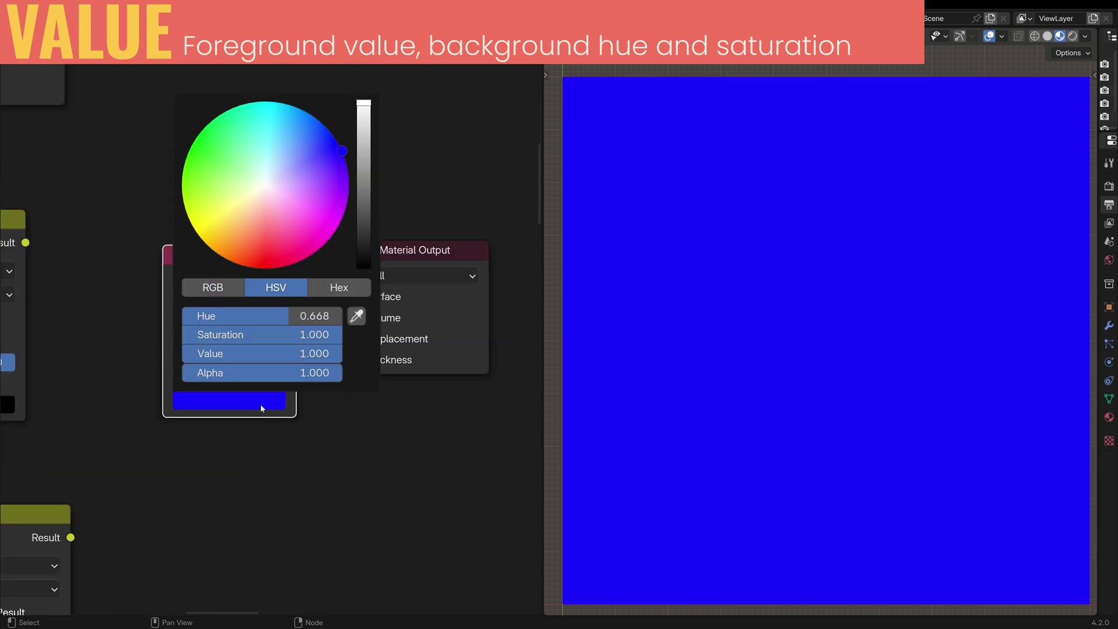
pyautogui.click(262, 353)
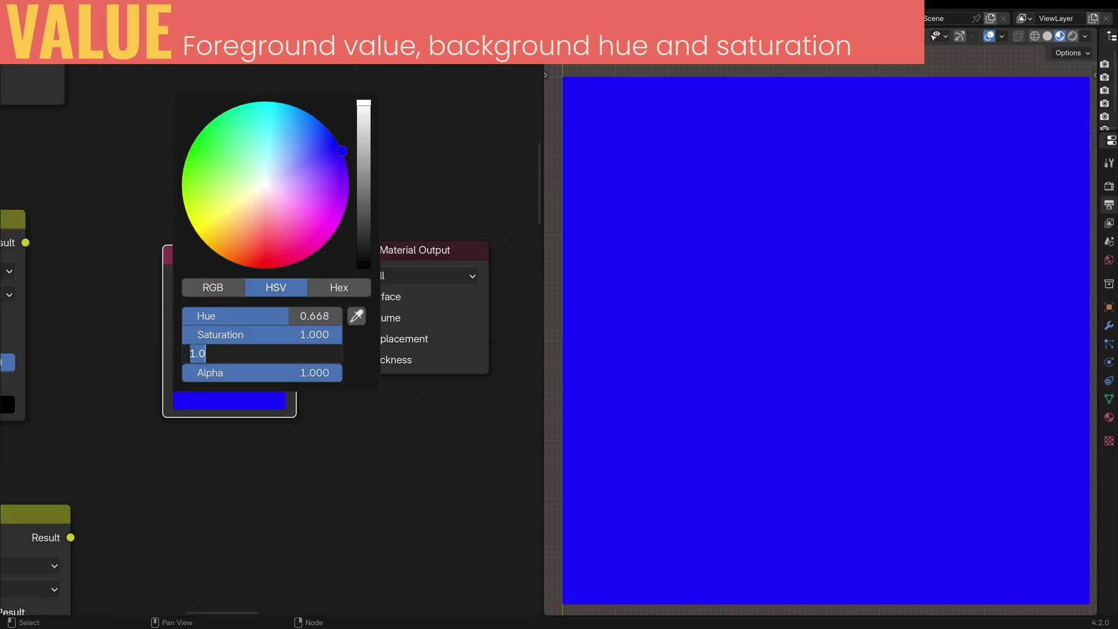
pyautogui.write('100')
pyautogui.press('Return')
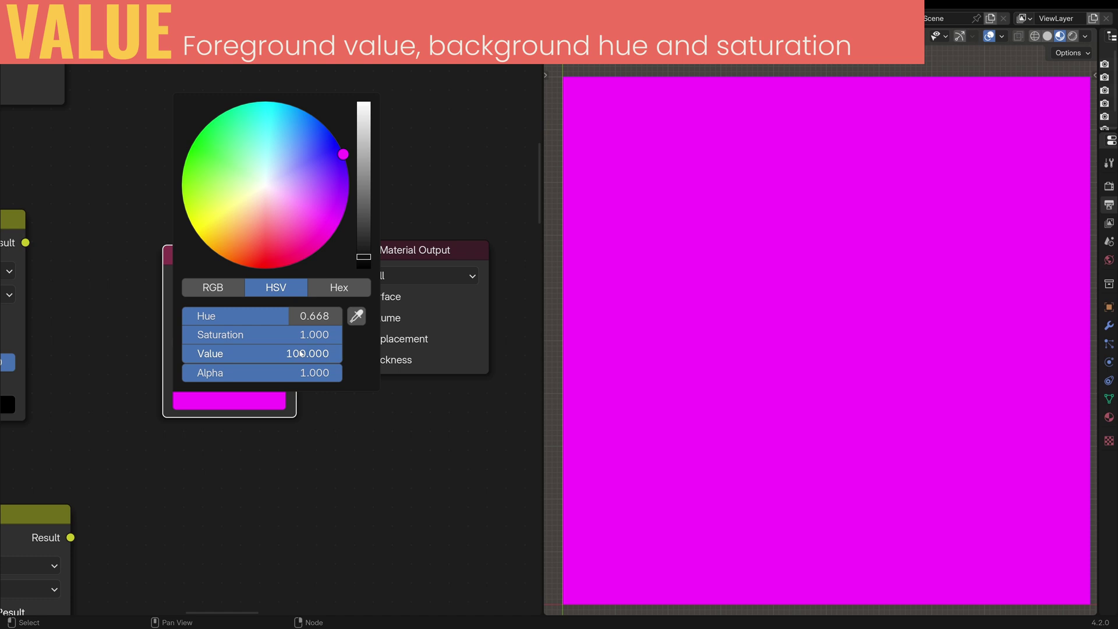
pyautogui.click(301, 354)
pyautogui.write('1')
pyautogui.press('Return')
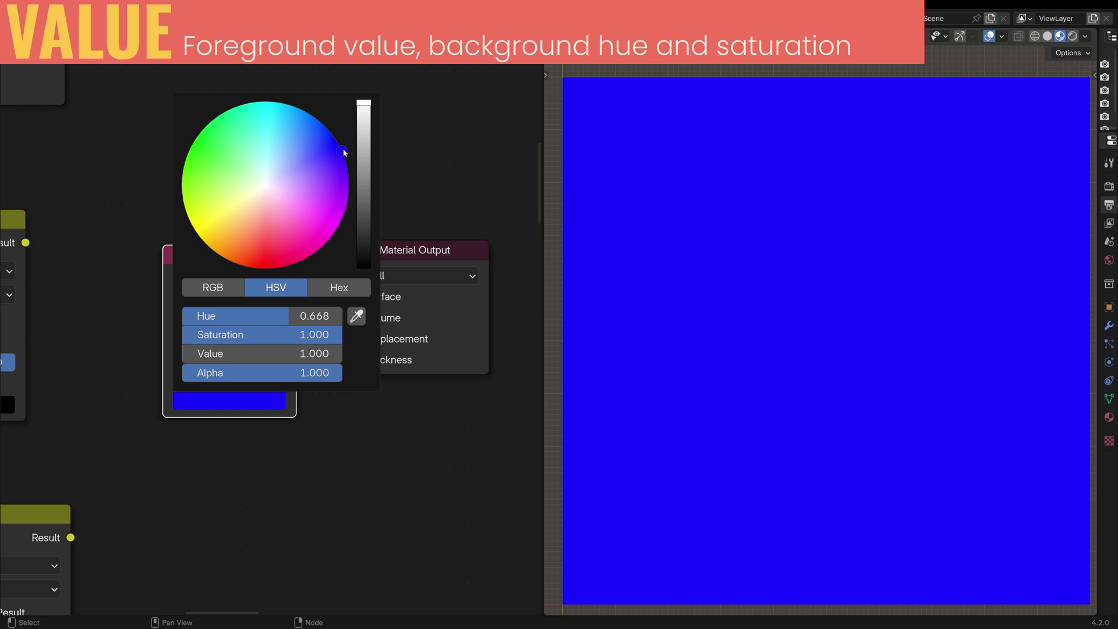
pyautogui.click(314, 353)
pyautogui.write('100')
pyautogui.press('Return')
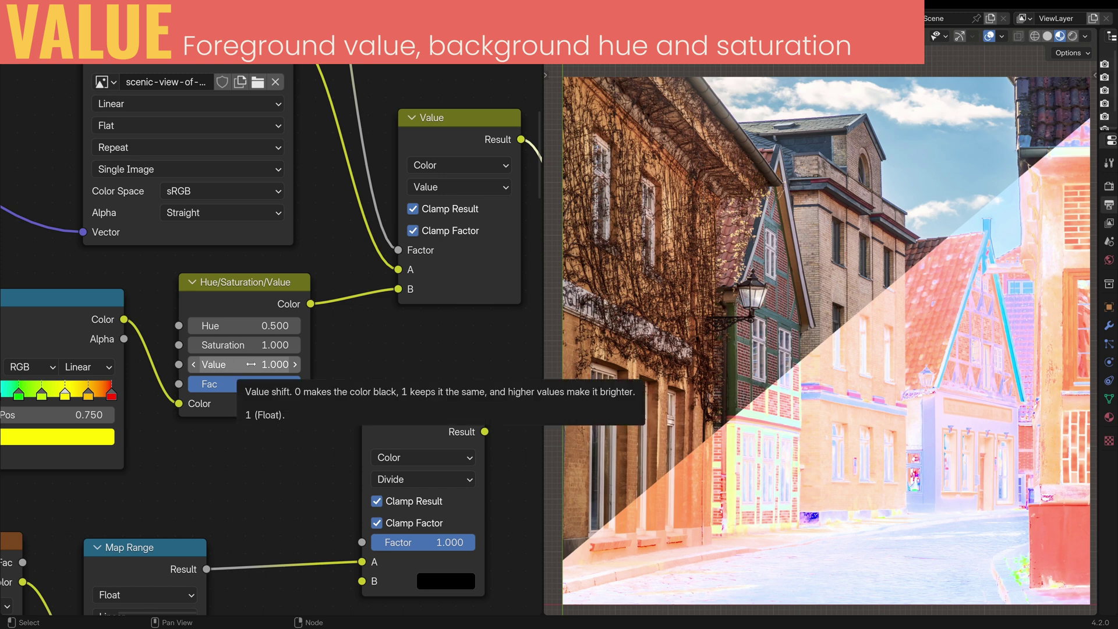
# Set the Value of the Hue/Saturation/Value node feeding the image's mix node to 2.
pyautogui.click(251, 364)
pyautogui.write('2')
pyautogui.press('Return')
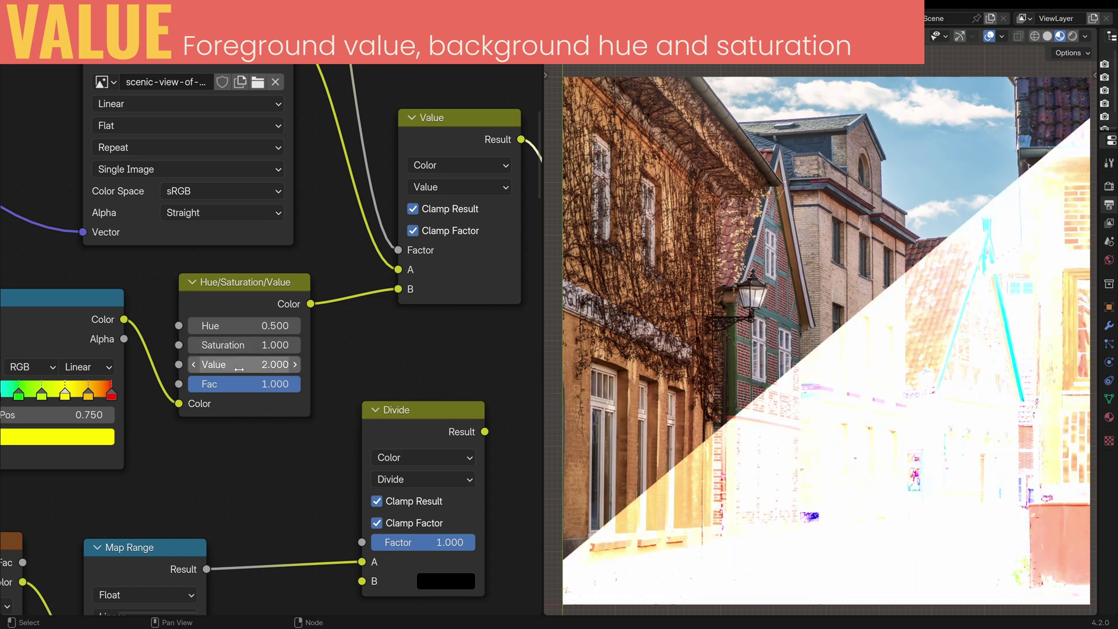
# Set the Value of the Hue/Saturation/Value node feeding the image's mix node to 1.
pyautogui.click(251, 364)
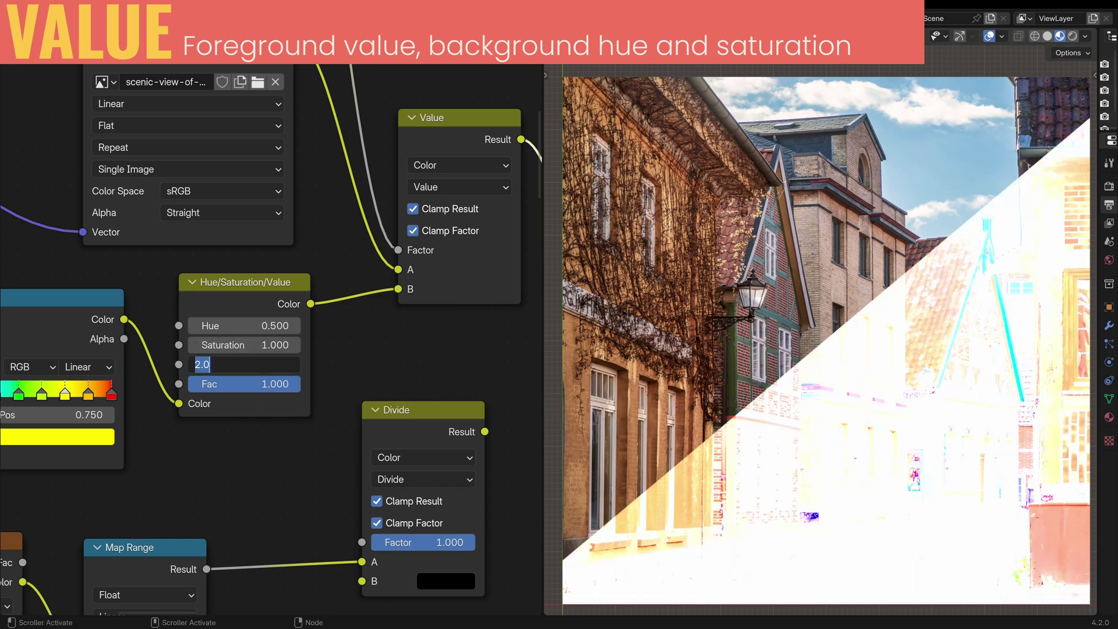
pyautogui.write('10')
pyautogui.press('Return')
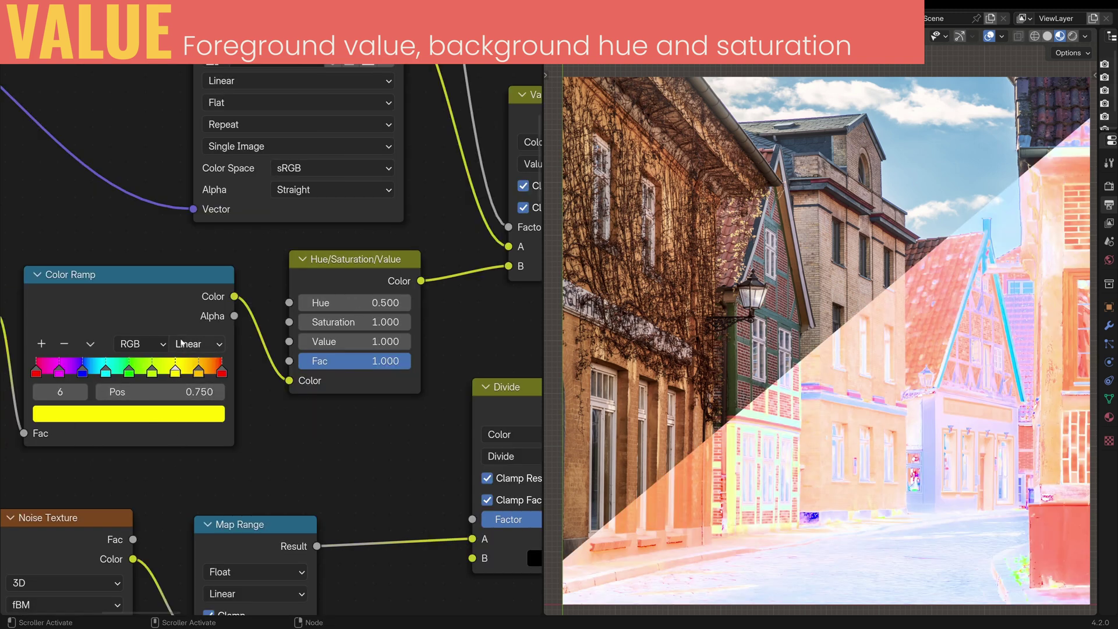
# Set the HSV value of the colour ramp's yellow stop at 0.750 to 100, and bring it down to about 1.984.
pyautogui.click(180, 416)
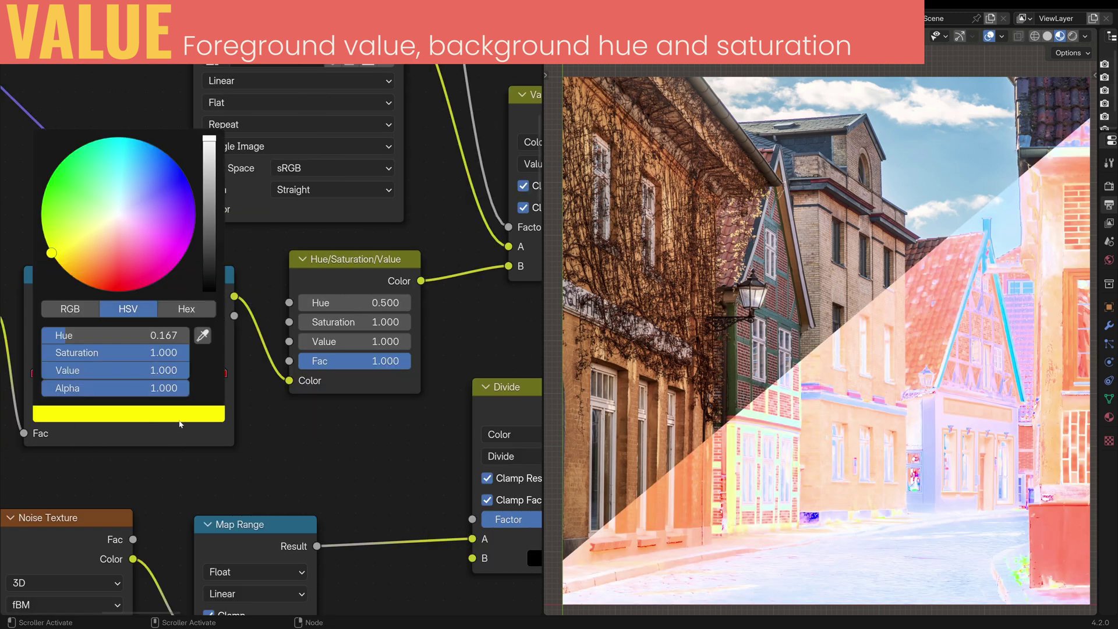
pyautogui.click(134, 370)
pyautogui.write('100')
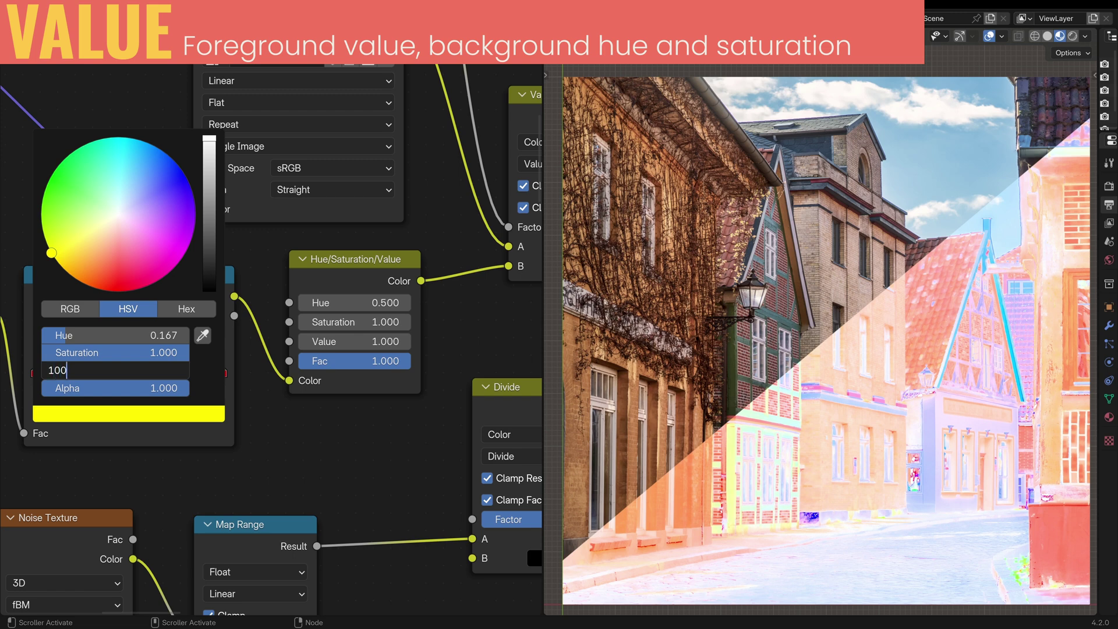
pyautogui.press('Return')
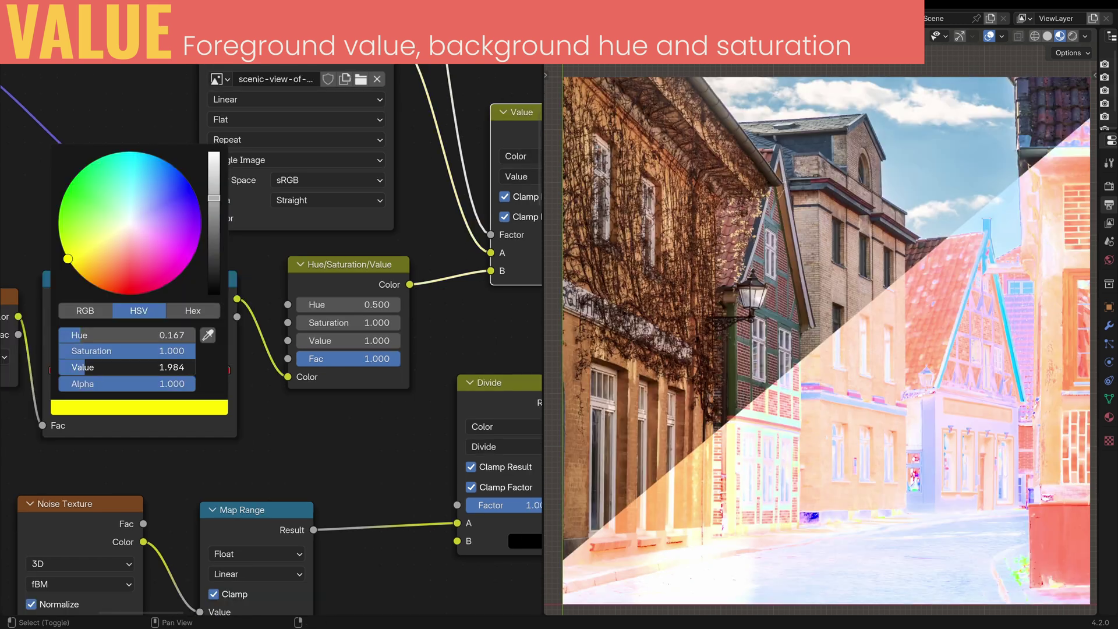
pyautogui.moveTo(134, 366)
pyautogui.mouseDown()
pyautogui.moveTo(186, 367)
pyautogui.moveTo(133, 367)
pyautogui.moveTo(151, 367)
pyautogui.mouseUp()
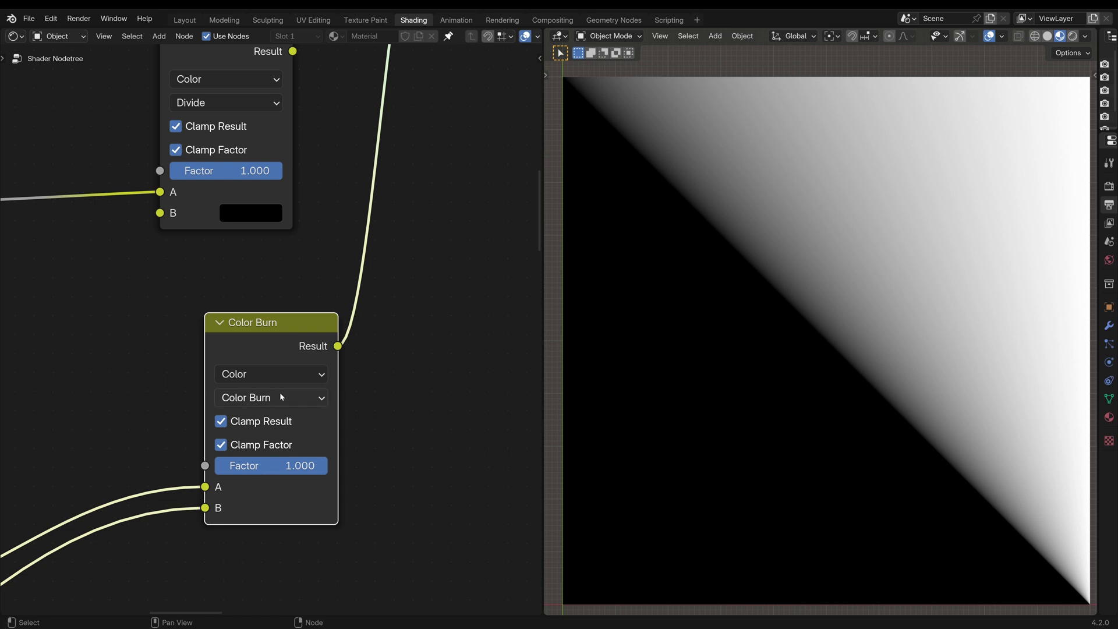
# Cycle the gradients' mix node from Color Burn through the Lighten, Screen, Color Dodge and Add blending modes, ending on Overlay.
pyautogui.keyDown('ctrl'); pyautogui.scroll(-1, 282, 397); pyautogui.keyUp('ctrl')
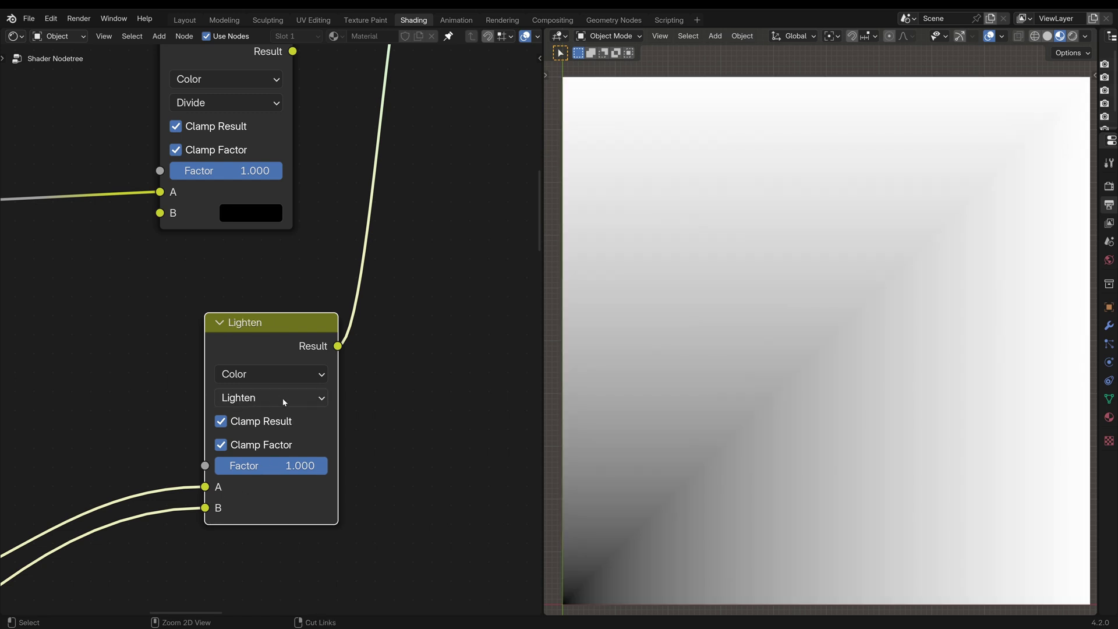
pyautogui.keyDown('ctrl'); pyautogui.scroll(-1, 282, 398); pyautogui.keyUp('ctrl')
pyautogui.keyDown('ctrl'); pyautogui.scroll(-1, 282, 397); pyautogui.keyUp('ctrl')
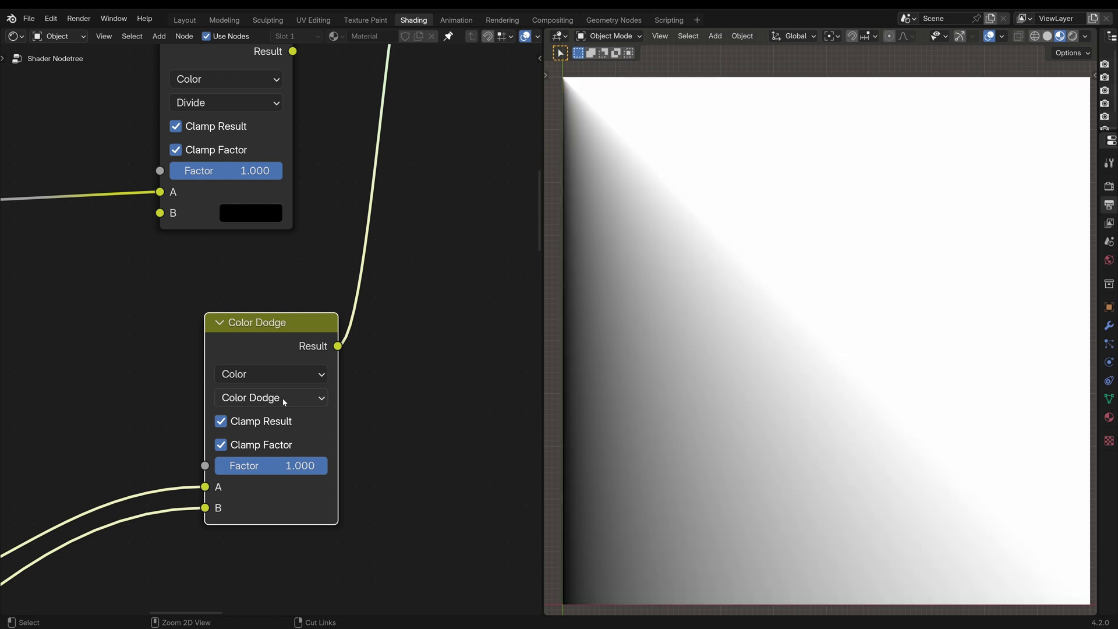
pyautogui.keyDown('ctrl'); pyautogui.scroll(1, 274, 400); pyautogui.keyUp('ctrl')
pyautogui.click(274, 400)
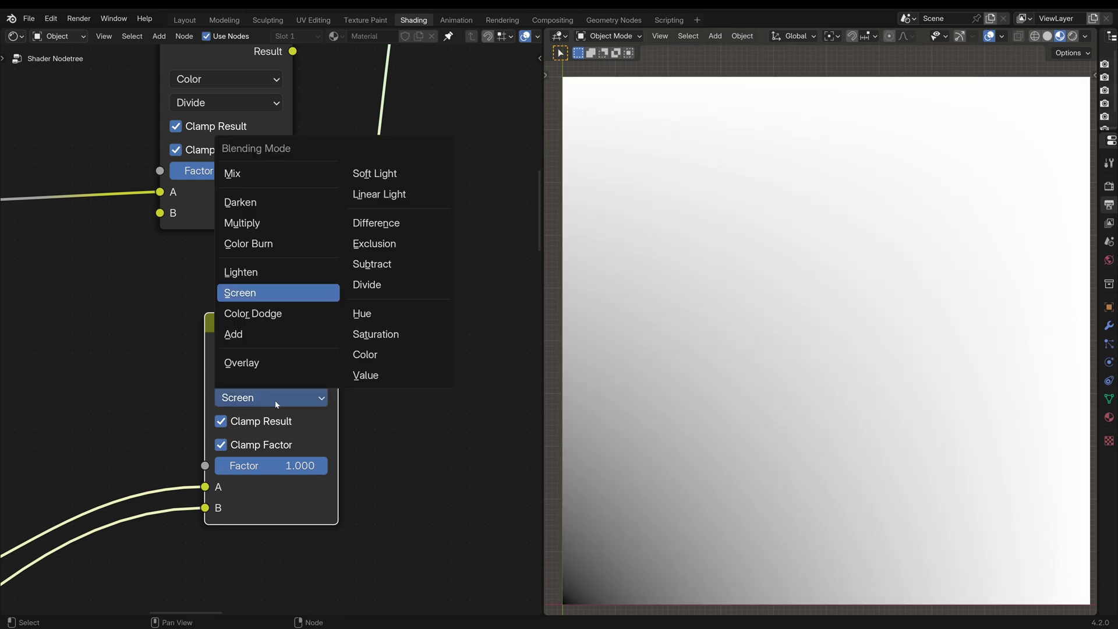
pyautogui.click(252, 327)
pyautogui.keyDown('ctrl'); pyautogui.scroll(2, 282, 400); pyautogui.keyUp('ctrl')
pyautogui.keyDown('ctrl'); pyautogui.scroll(-1, 282, 400); pyautogui.keyUp('ctrl')
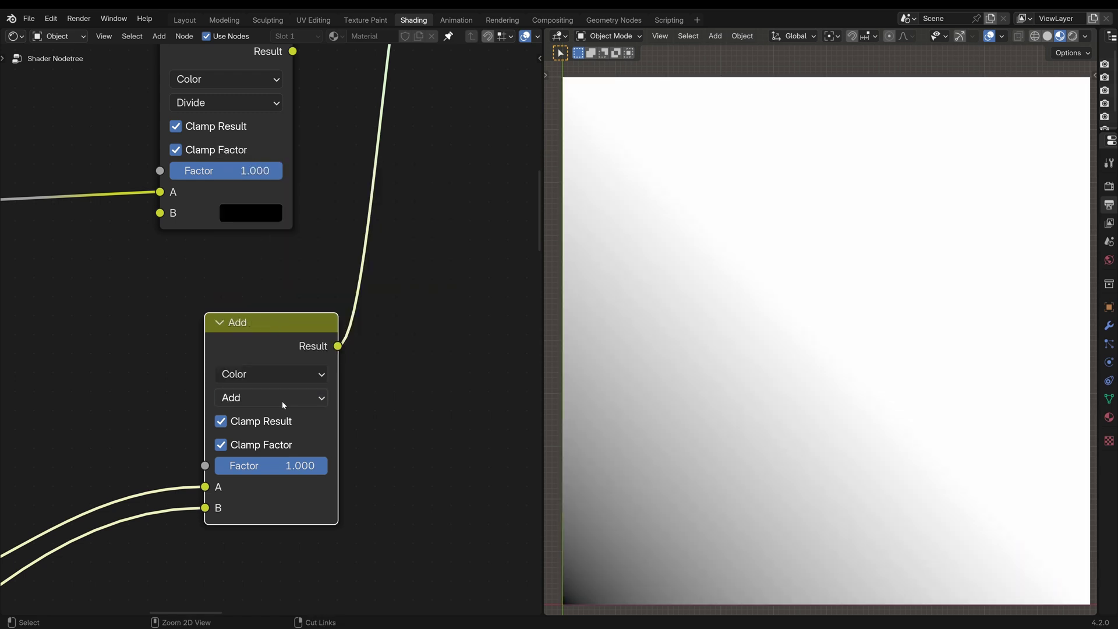
pyautogui.keyDown('ctrl'); pyautogui.scroll(-1, 307, 402); pyautogui.keyUp('ctrl')
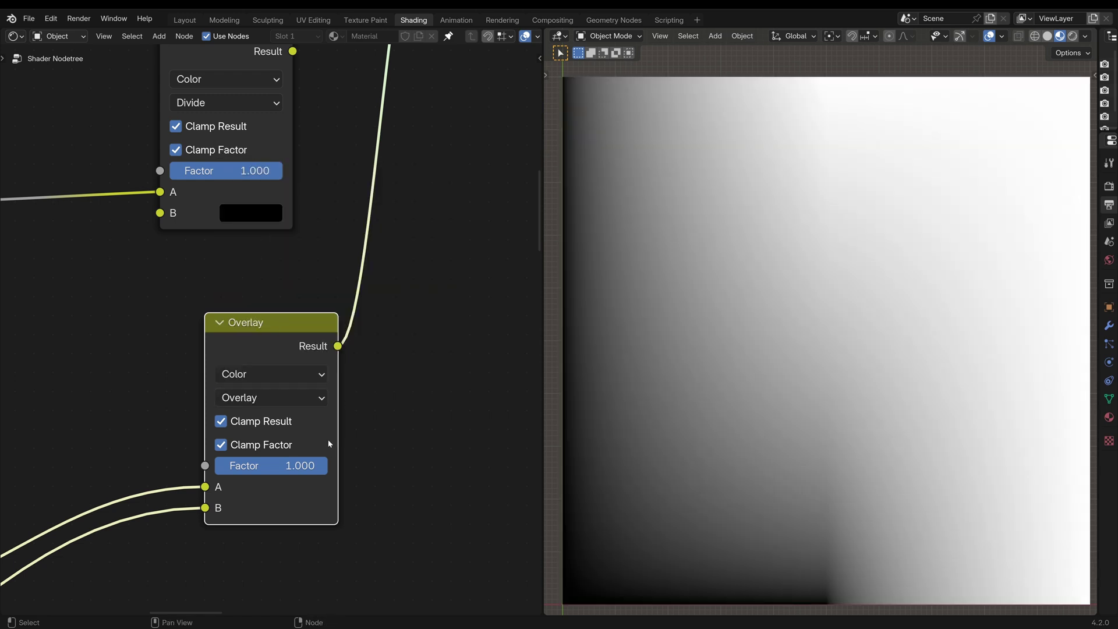